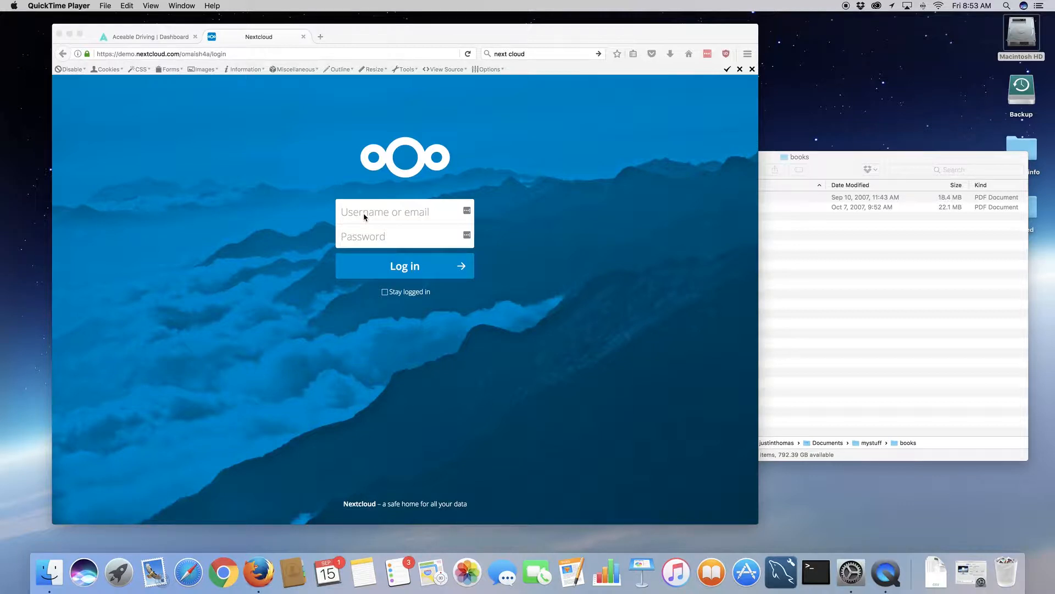
- Log in to Nextcloud as the admin user with its password
left_click(364, 214)
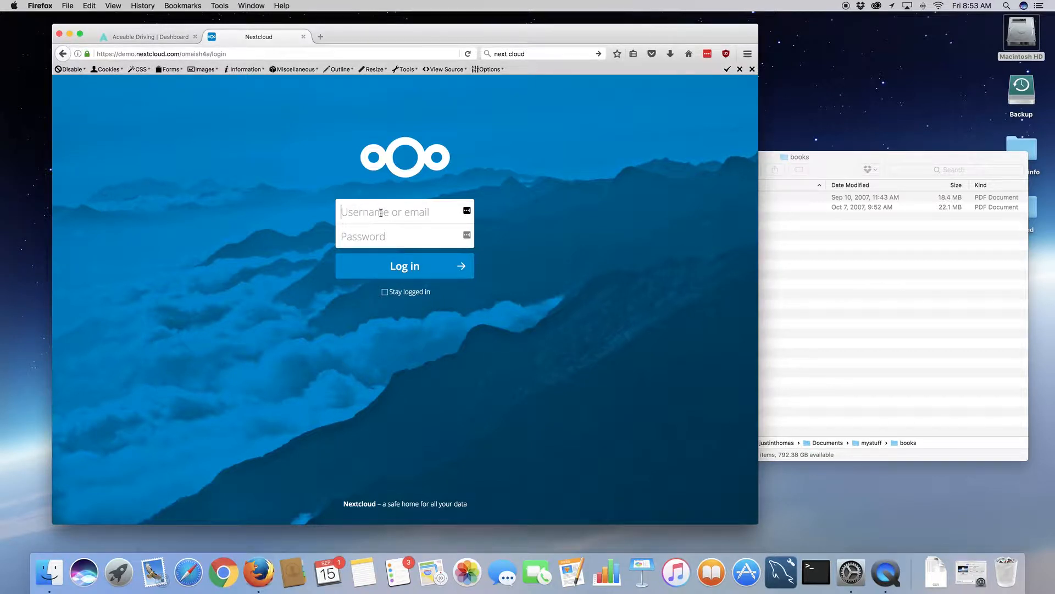
type("admin")
key("Tab")
type("a")
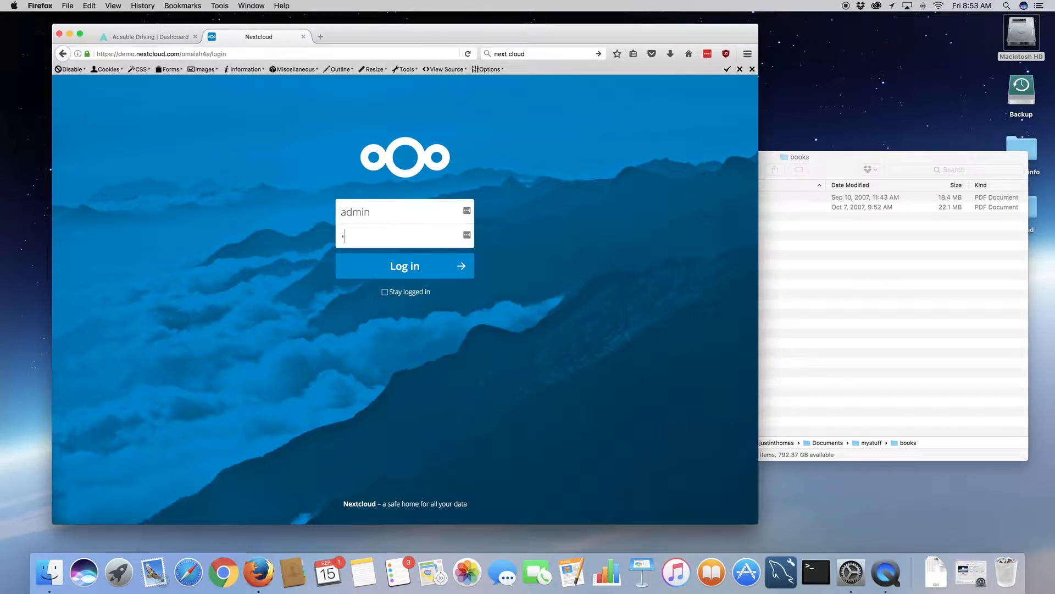
type("dmin")
key("Return")
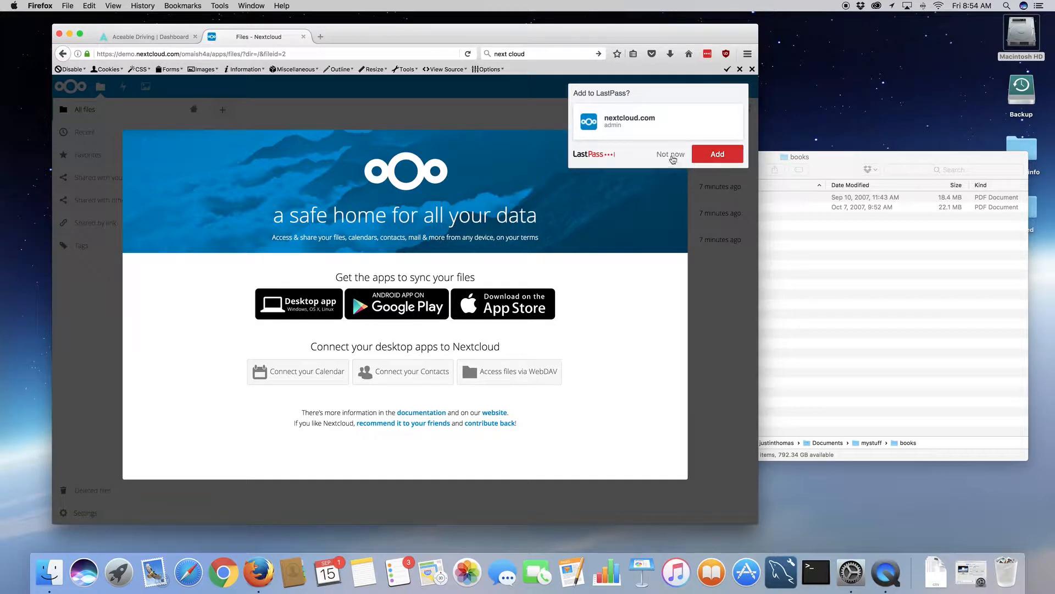
- Decline LastPass's offer to save the login, then close the welcome window
left_click(670, 156)
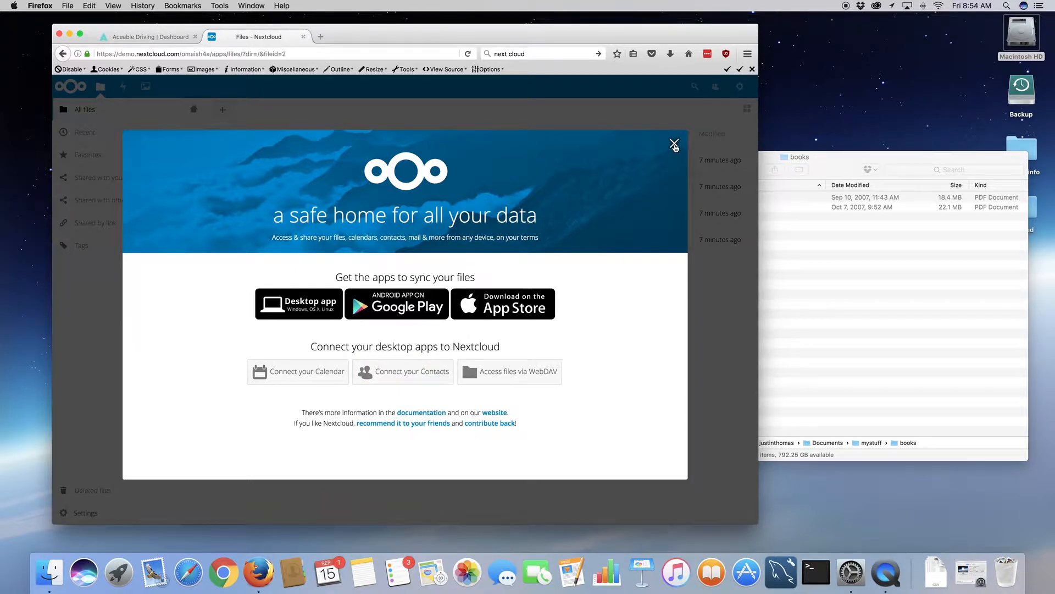
left_click(674, 145)
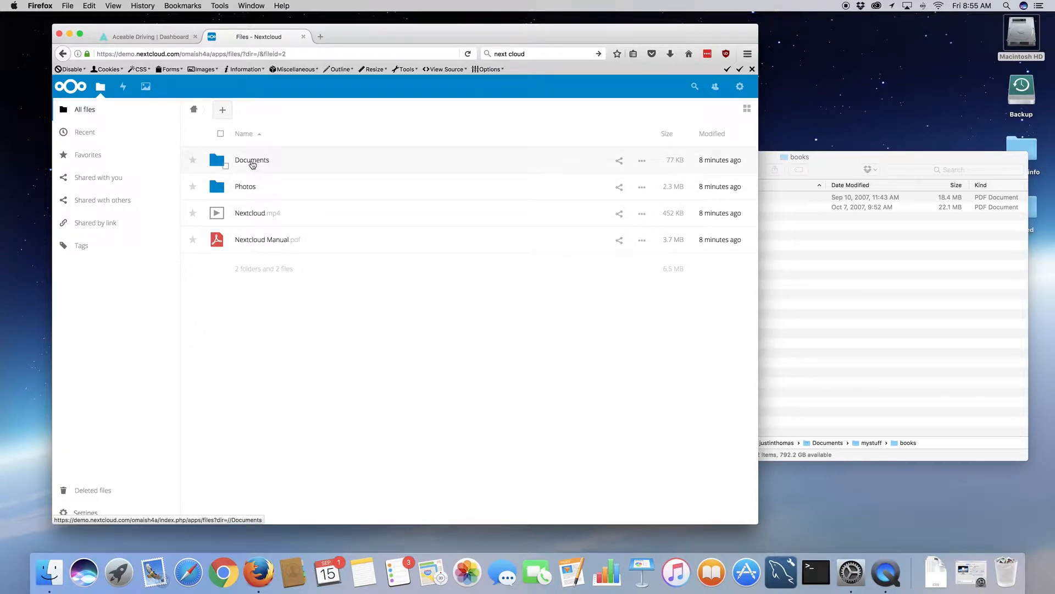
- Look inside Documents, return to the home folder, then open the Photos folder
left_click(262, 160)
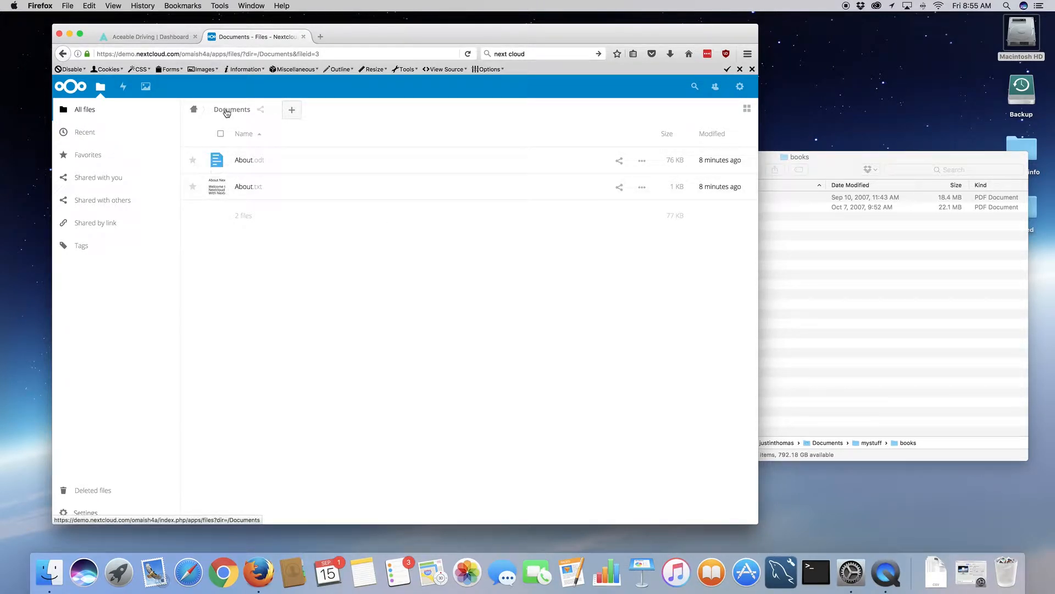
left_click(226, 113)
left_click(194, 112)
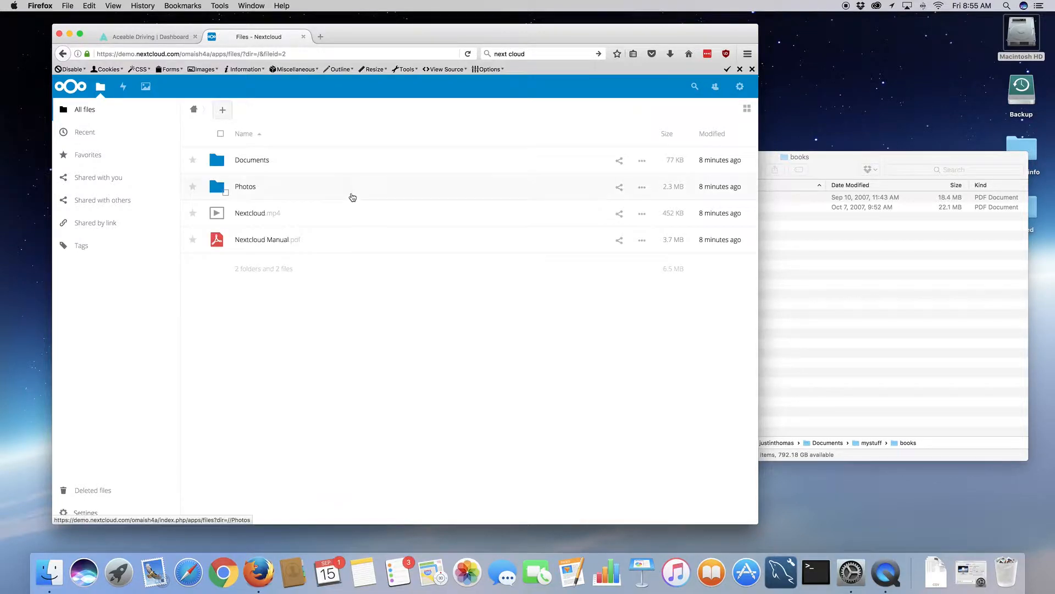
left_click(259, 189)
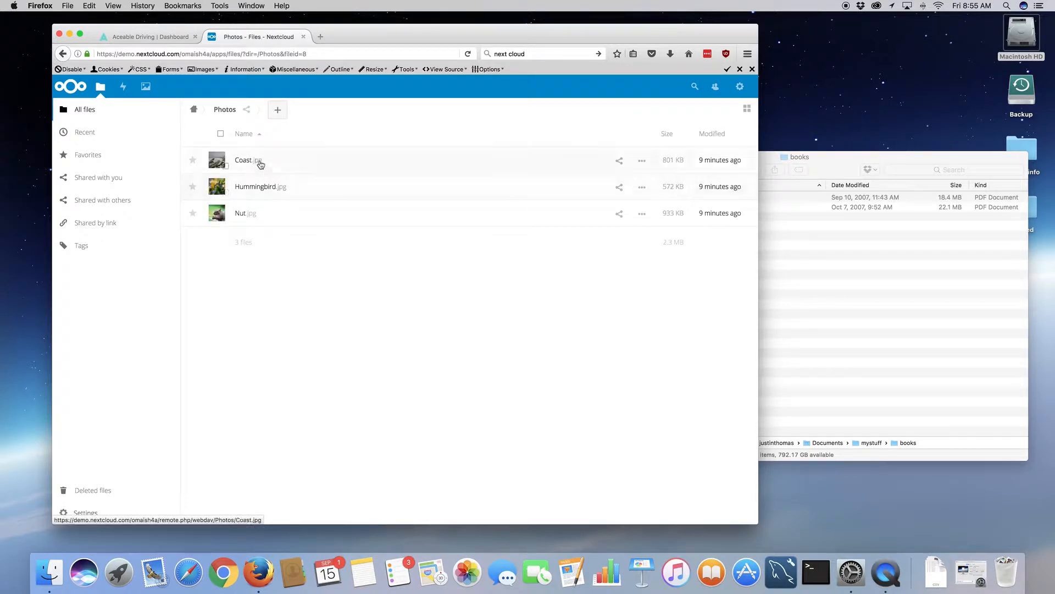
left_click(252, 164)
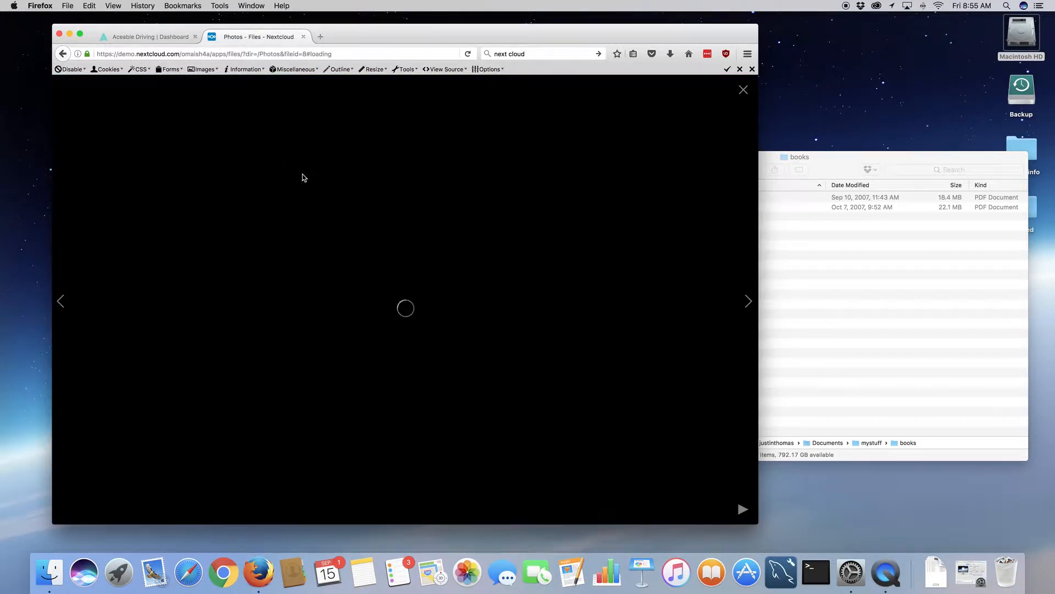
left_click(748, 302)
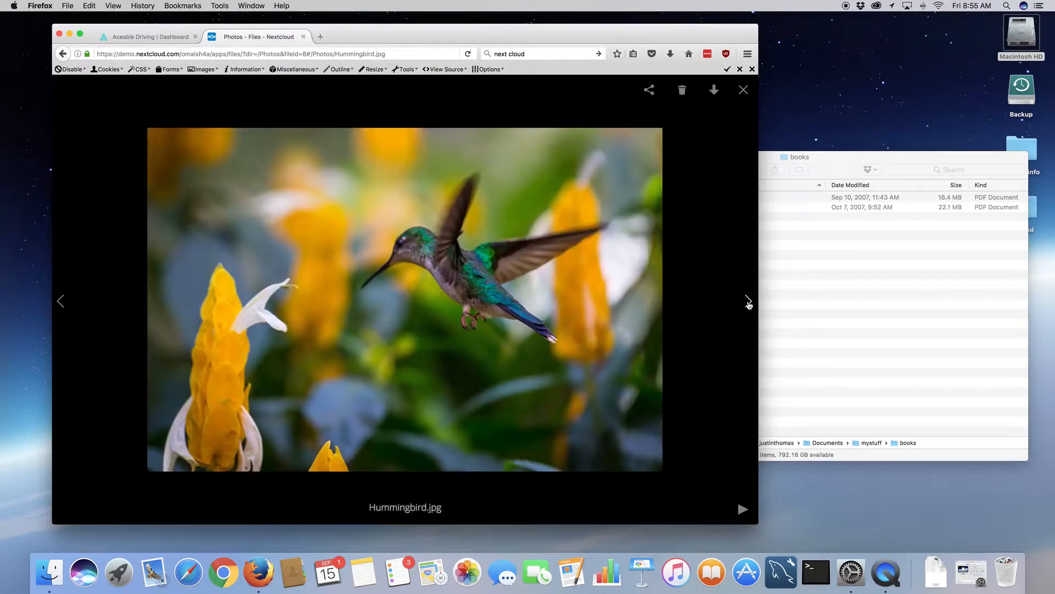
left_click(743, 90)
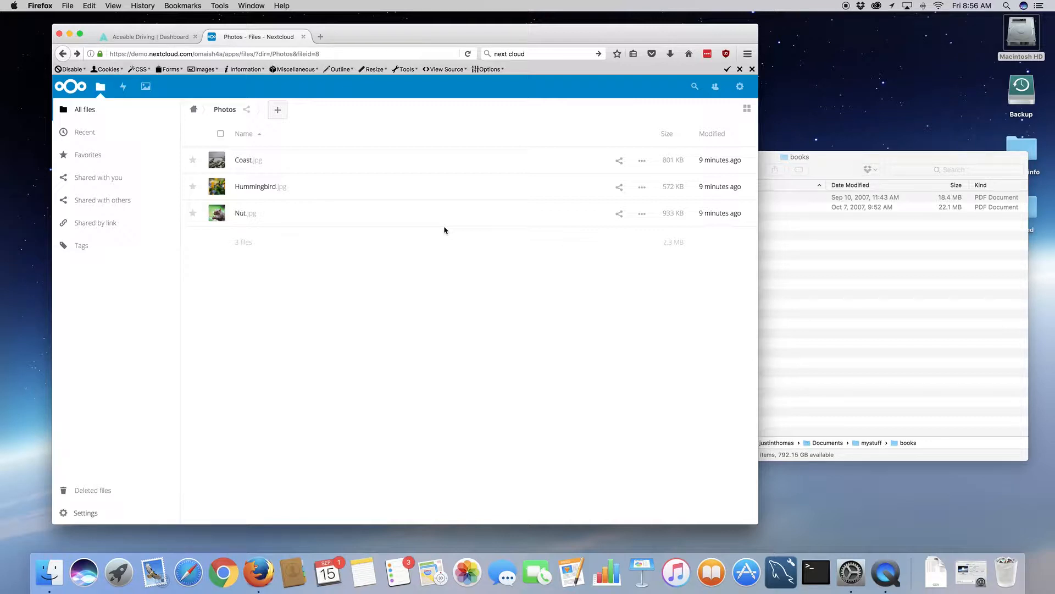
- View Nextcloud Manual.pdf from the home folder in the PDF viewer, then return to Files
left_click(194, 109)
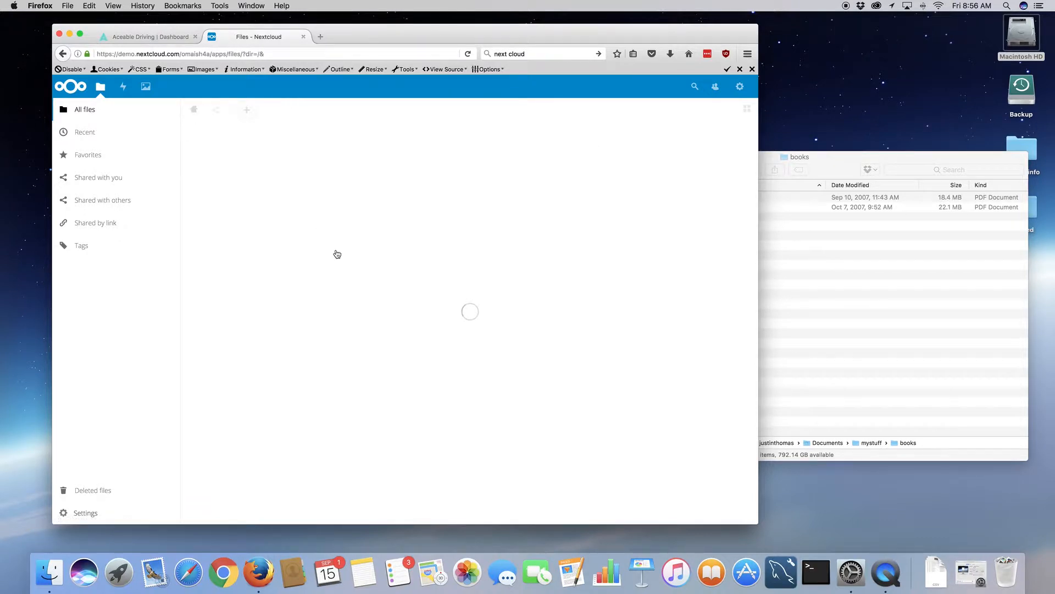
left_click(268, 242)
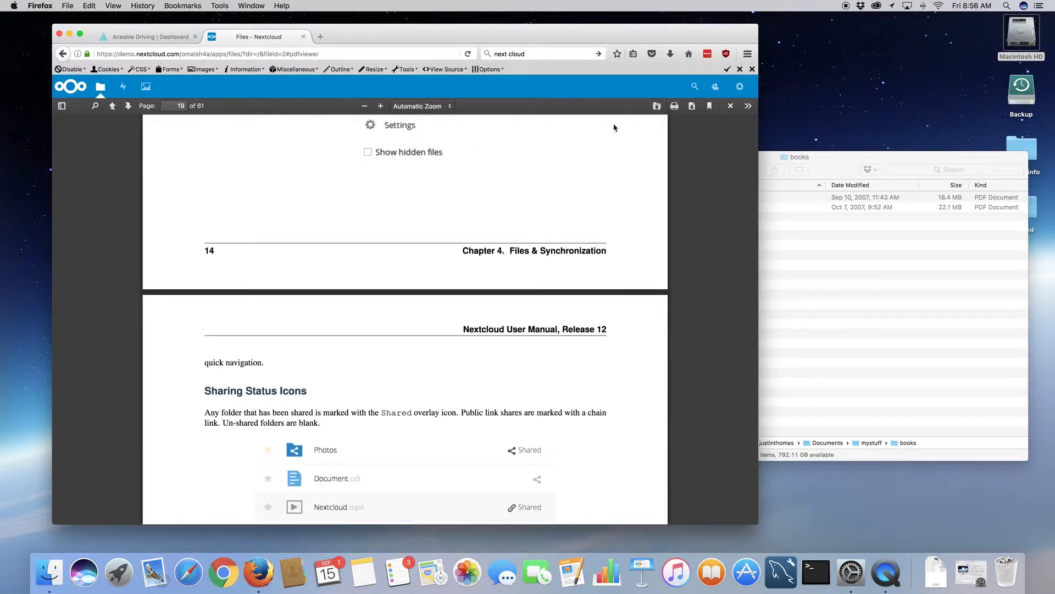
scroll(406, 235, "up", 15)
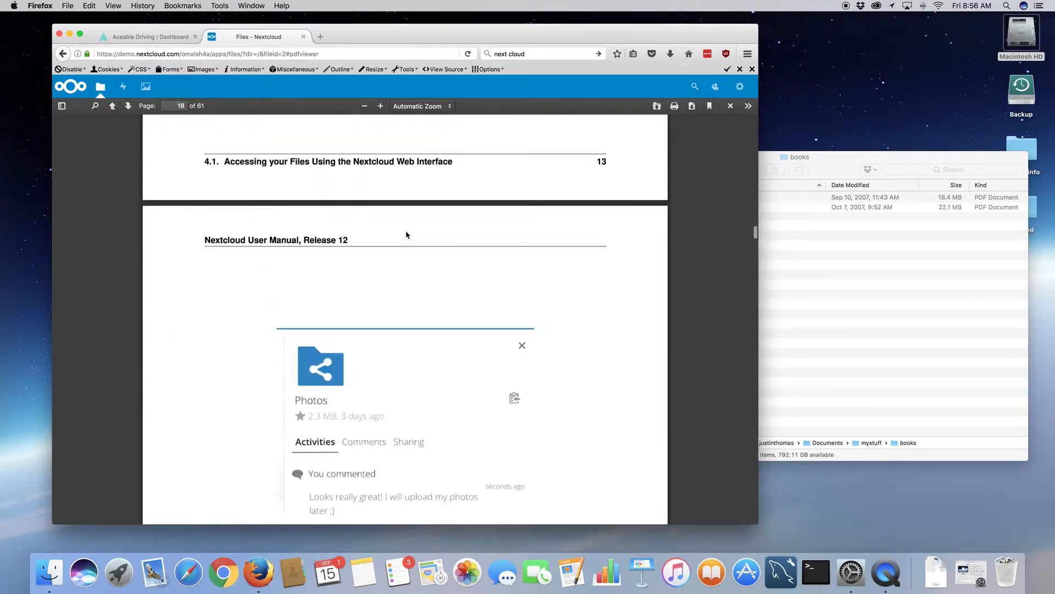
scroll(406, 235, "up", 20)
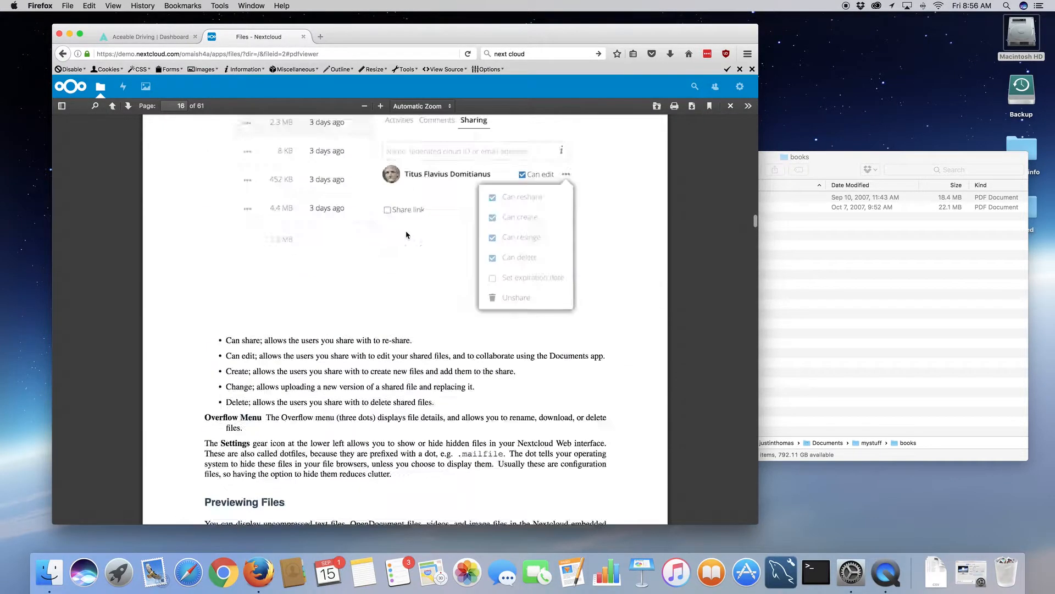
scroll(407, 234, "up", 15)
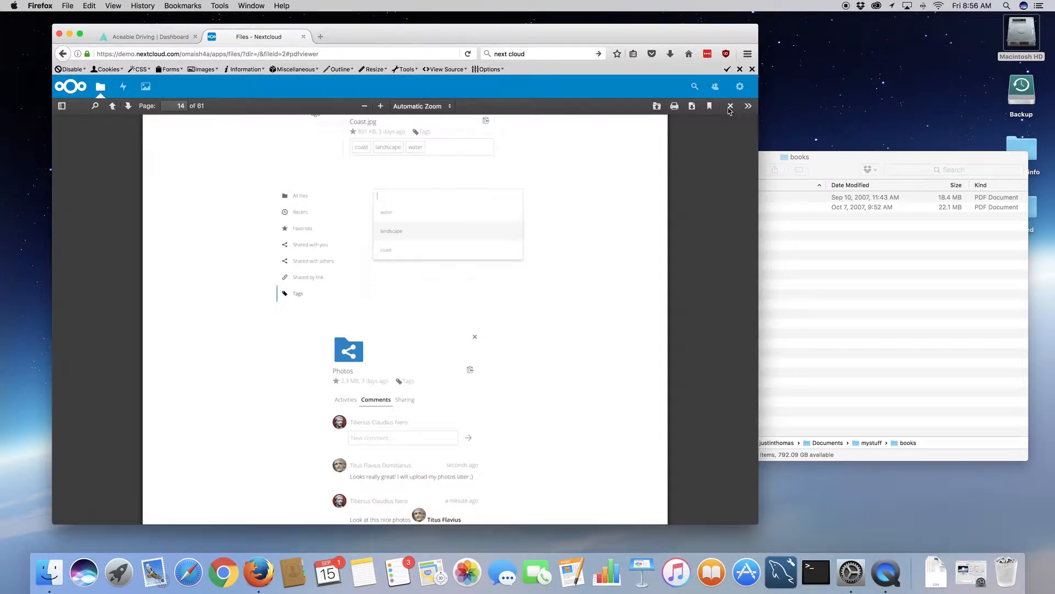
left_click(101, 88)
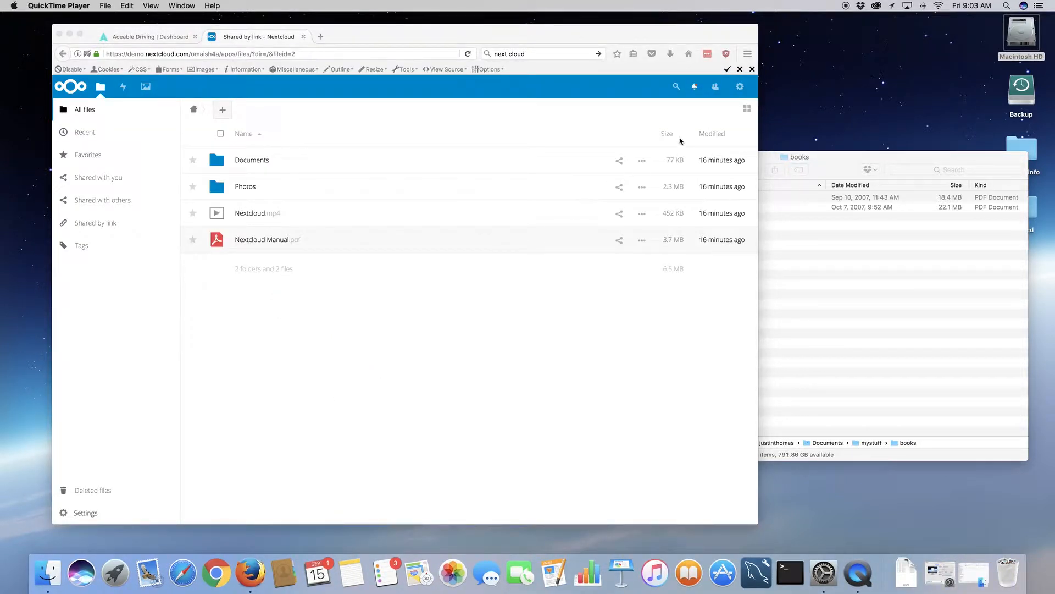
- Open the Personal settings page from the account menu and select the full name field
left_click(740, 92)
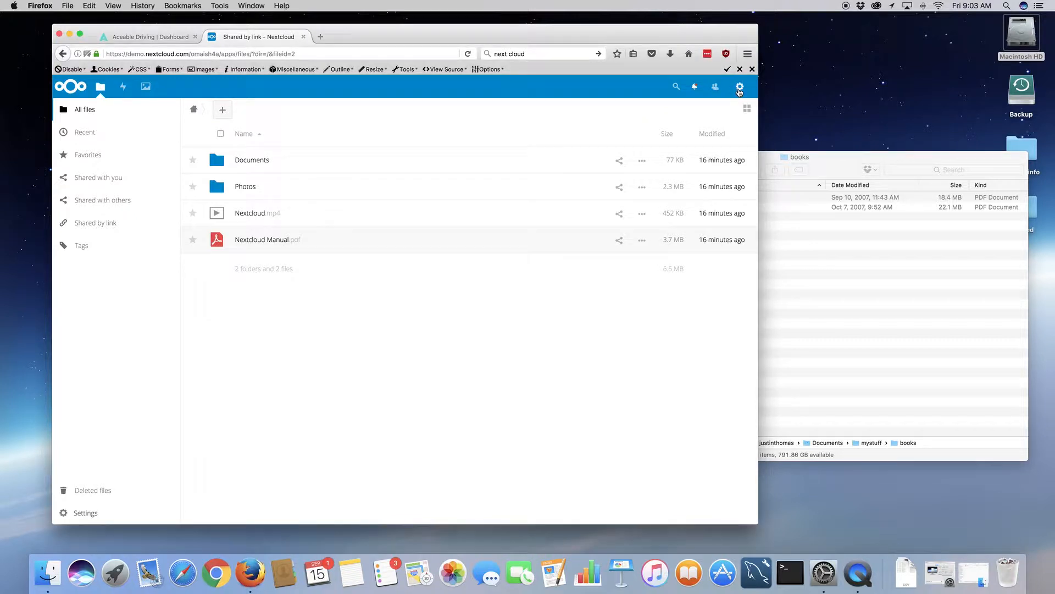
left_click(739, 93)
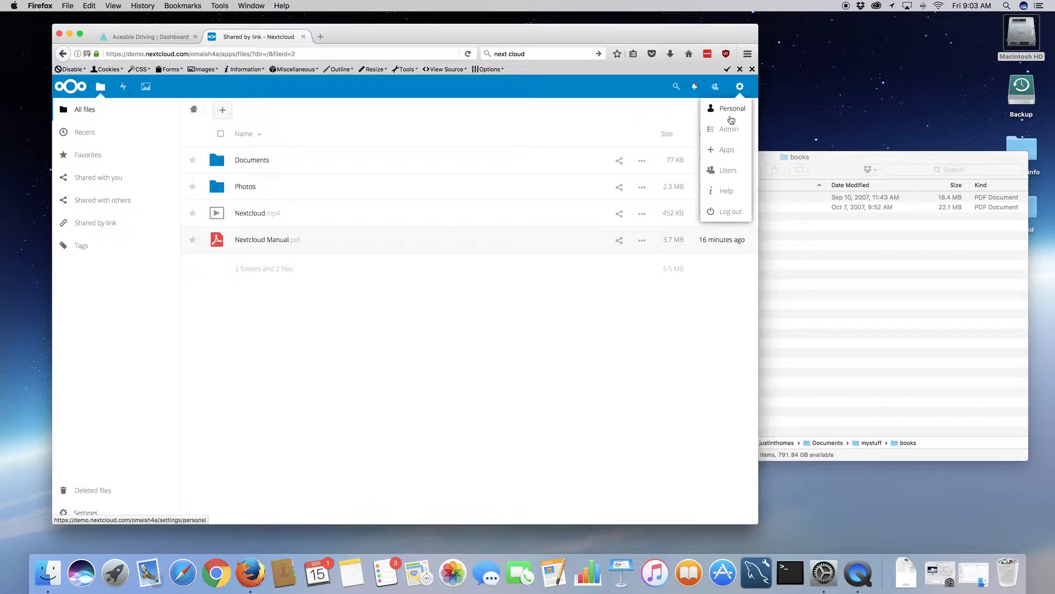
left_click(731, 112)
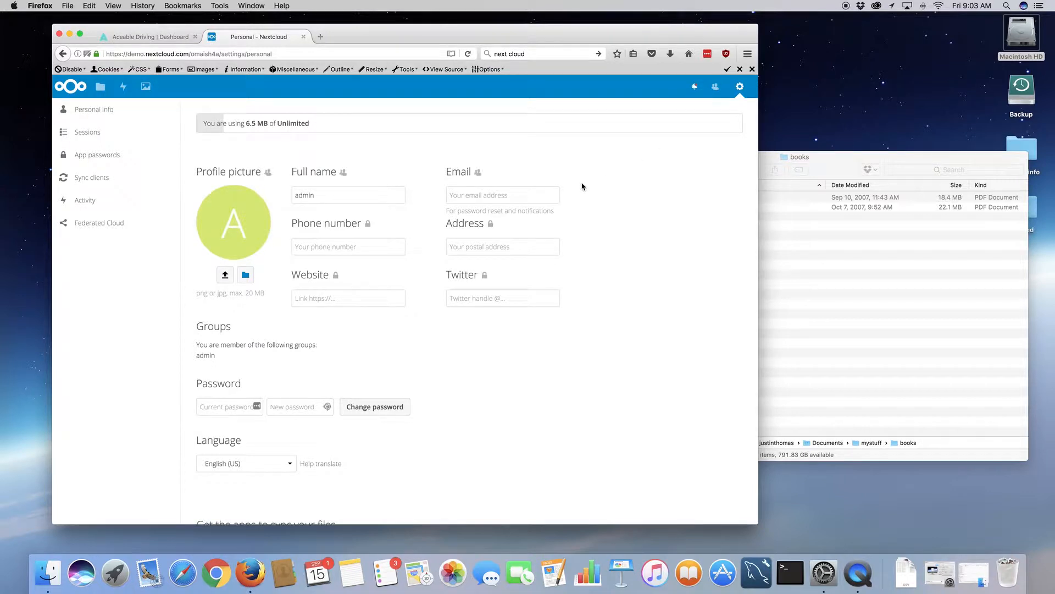
scroll(582, 186, "down", 3)
scroll(582, 187, "up", 1)
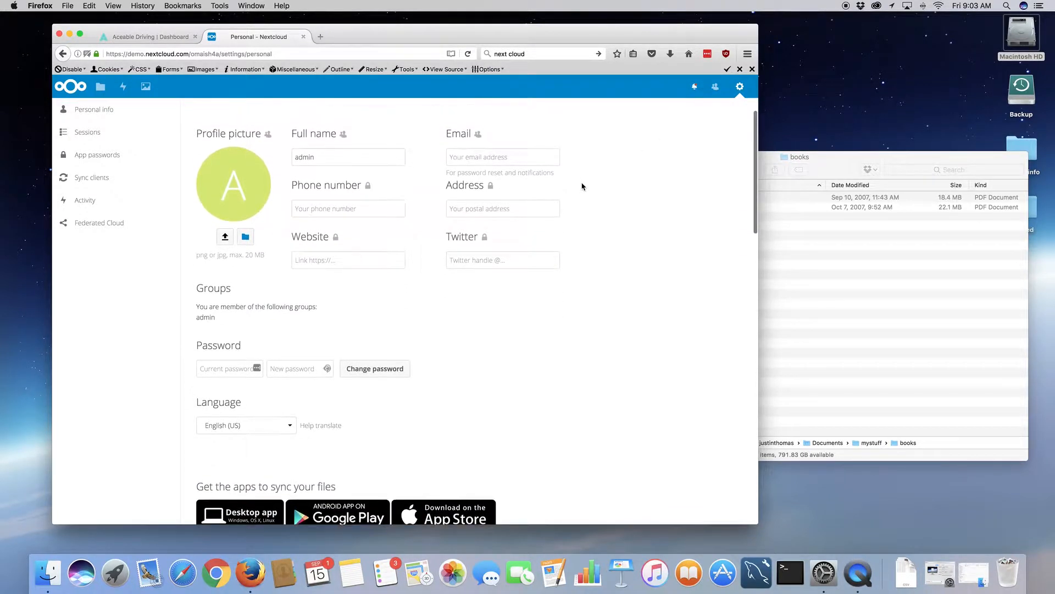
left_click(342, 159)
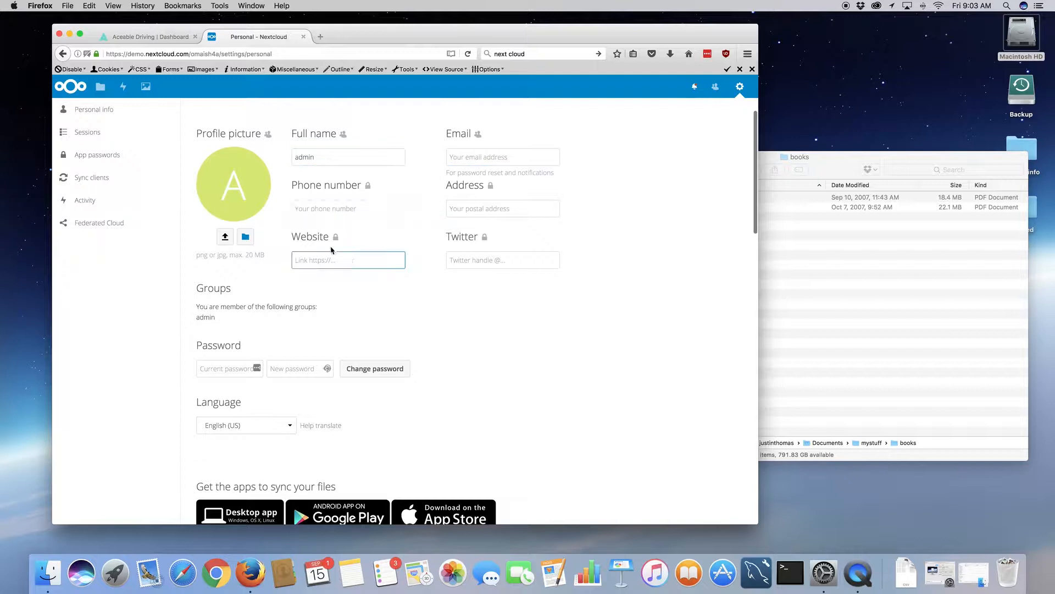
- Scroll through App passwords, Activity, Federated Cloud and Version sections, then back to the top
scroll(296, 293, "down", 5)
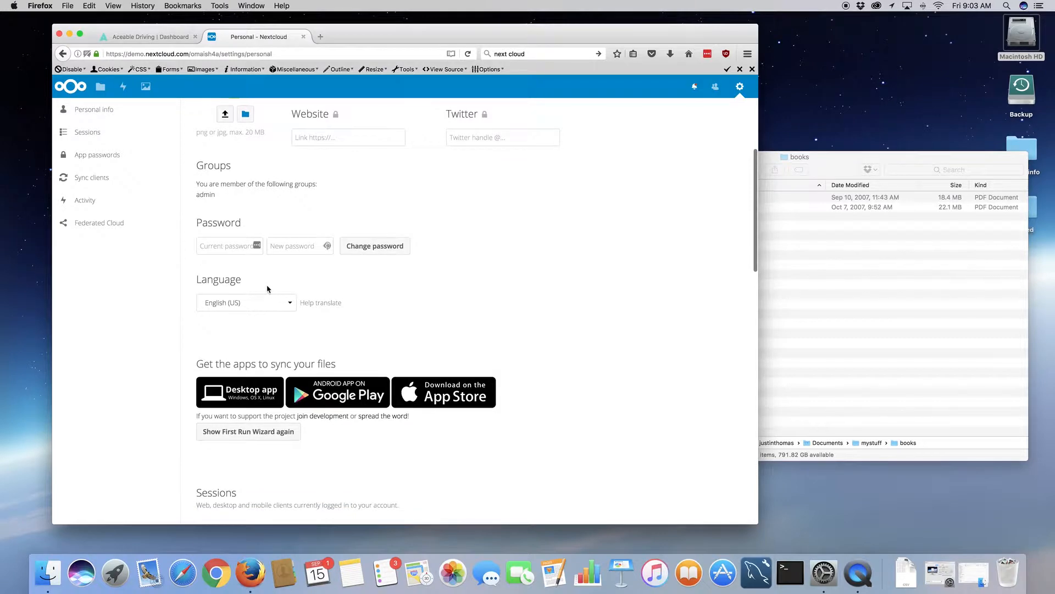
scroll(384, 367, "down", 2)
scroll(385, 369, "down", 10)
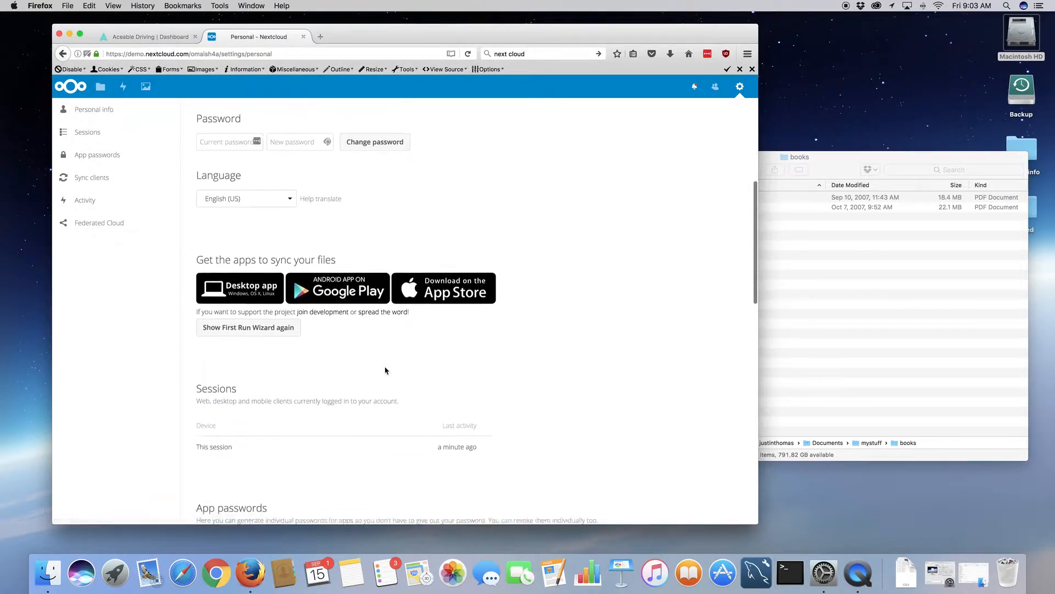
scroll(384, 369, "down", 7)
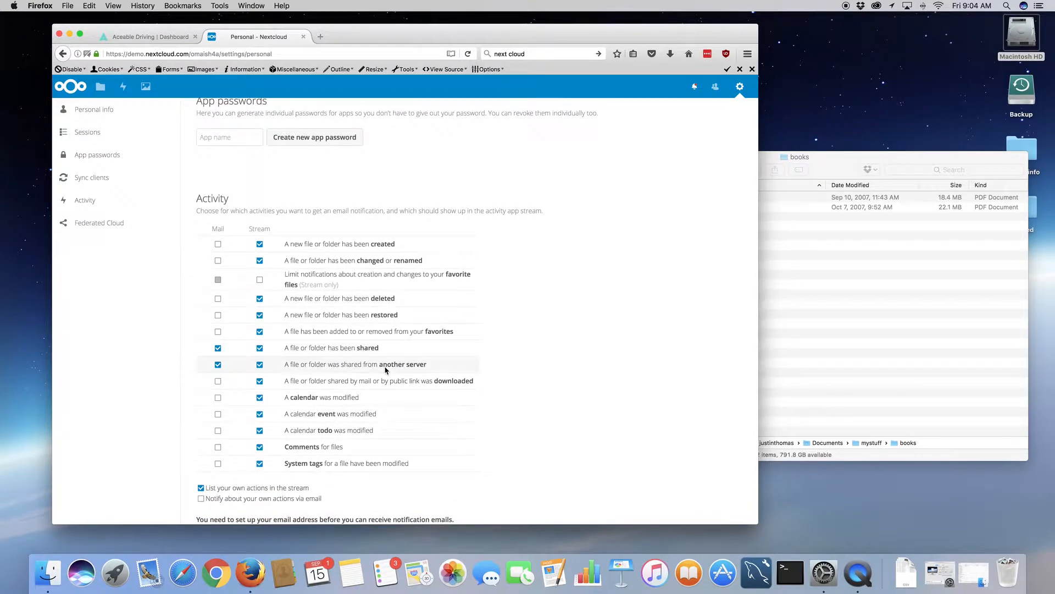
scroll(385, 370, "down", 7)
scroll(386, 370, "up", 7)
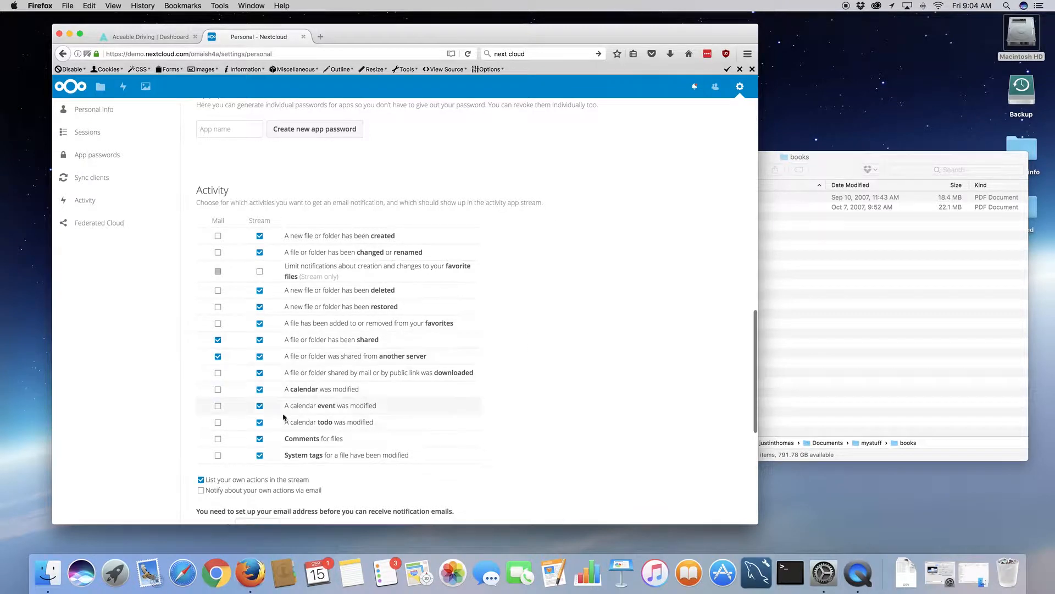
scroll(286, 417, "down", 5)
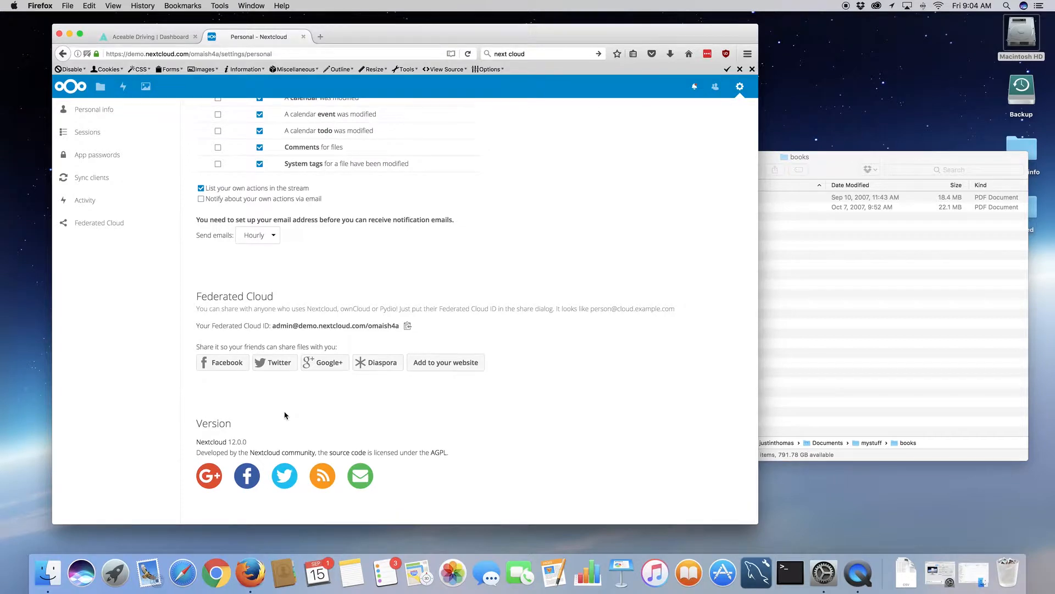
scroll(285, 415, "up", 8)
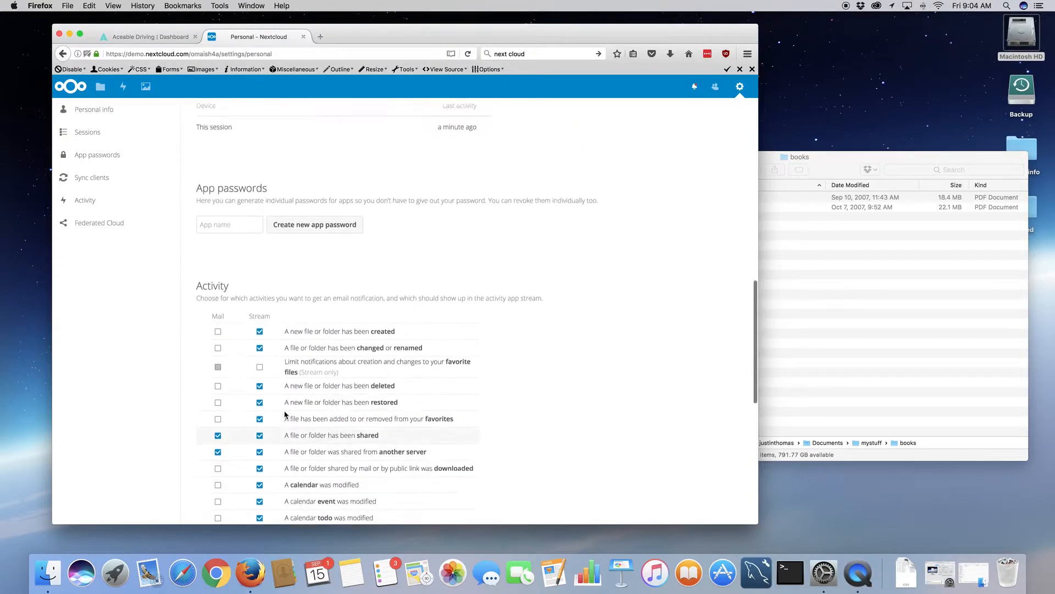
scroll(286, 415, "down", 8)
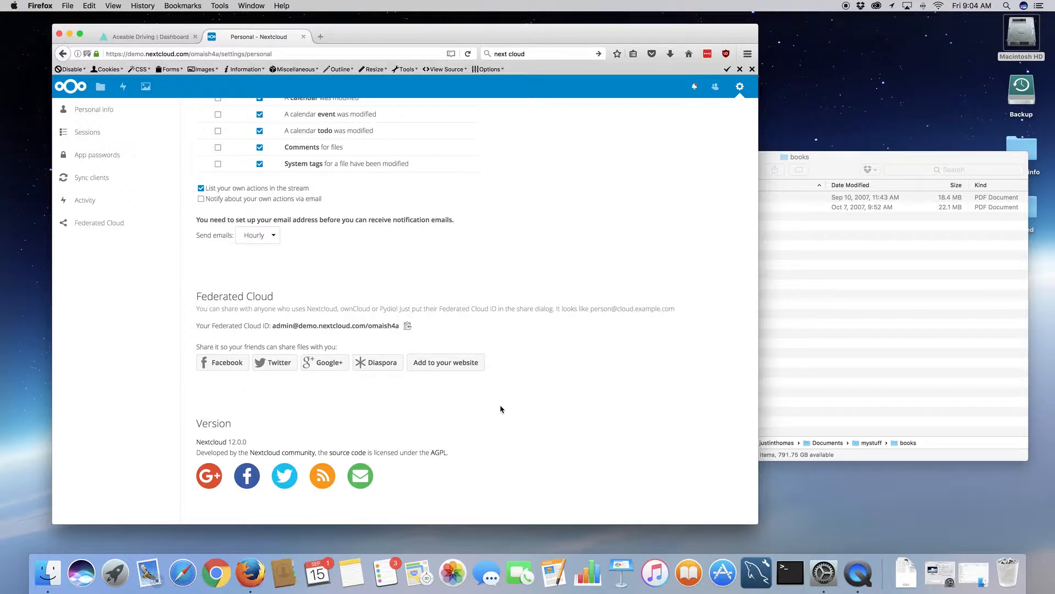
scroll(500, 408, "up", 15)
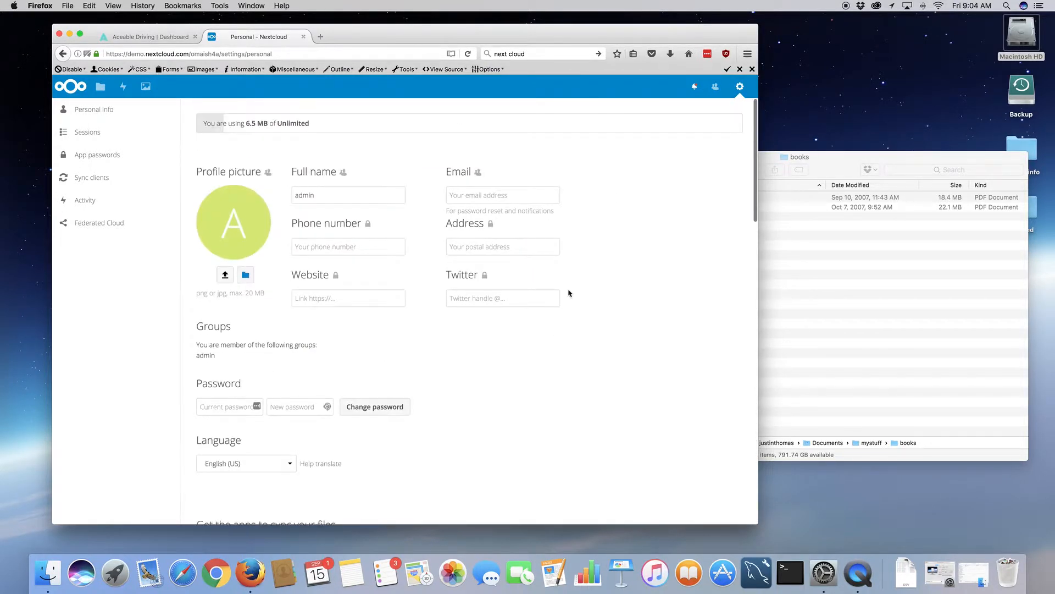
- Open the Admin Basic settings page showing passed checks, Cron jobs and version 12.0.0
left_click(740, 88)
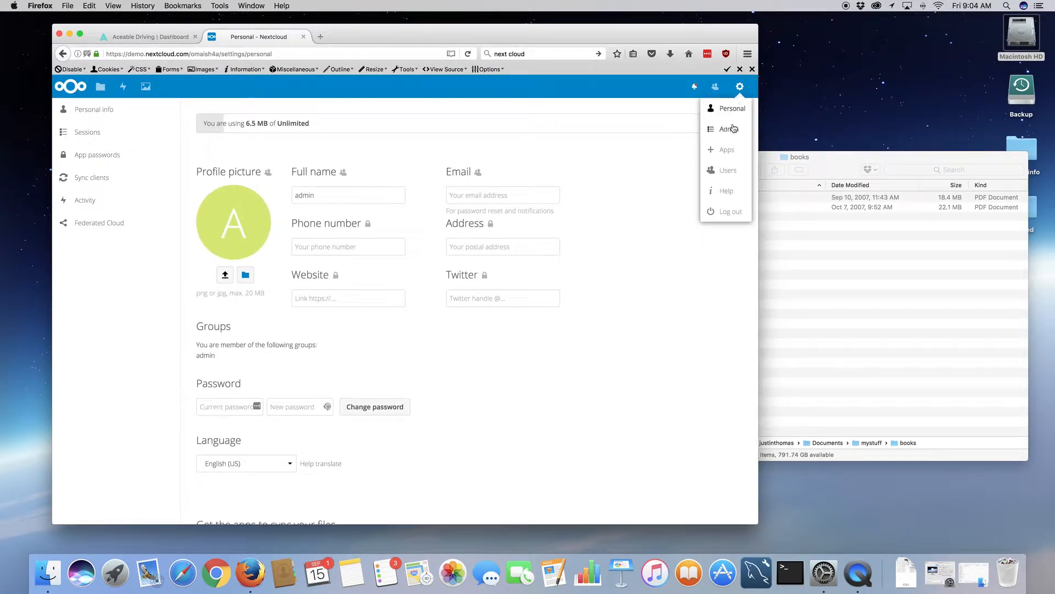
left_click(727, 131)
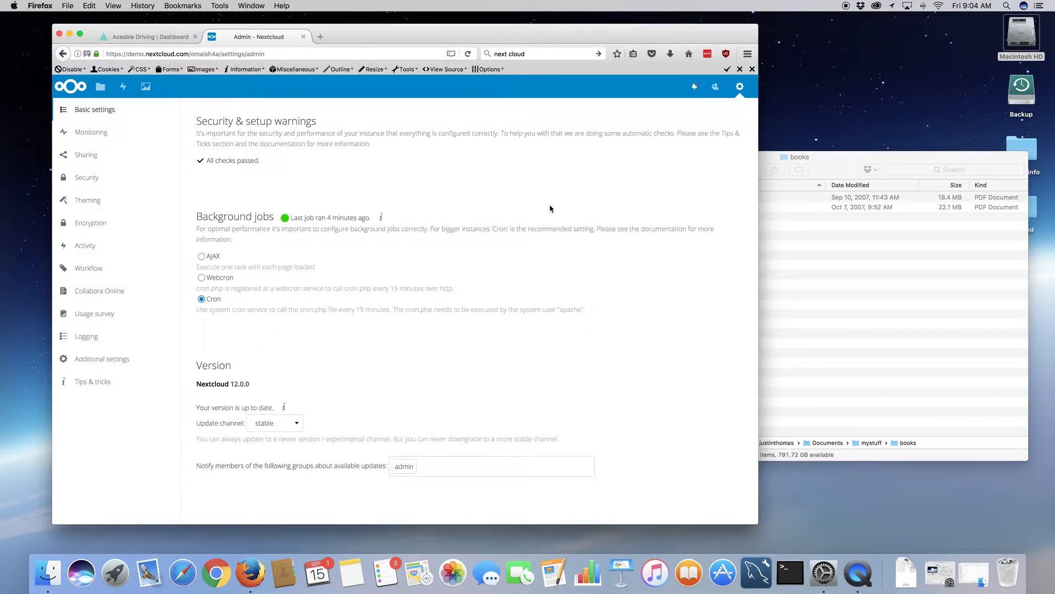
left_click(741, 88)
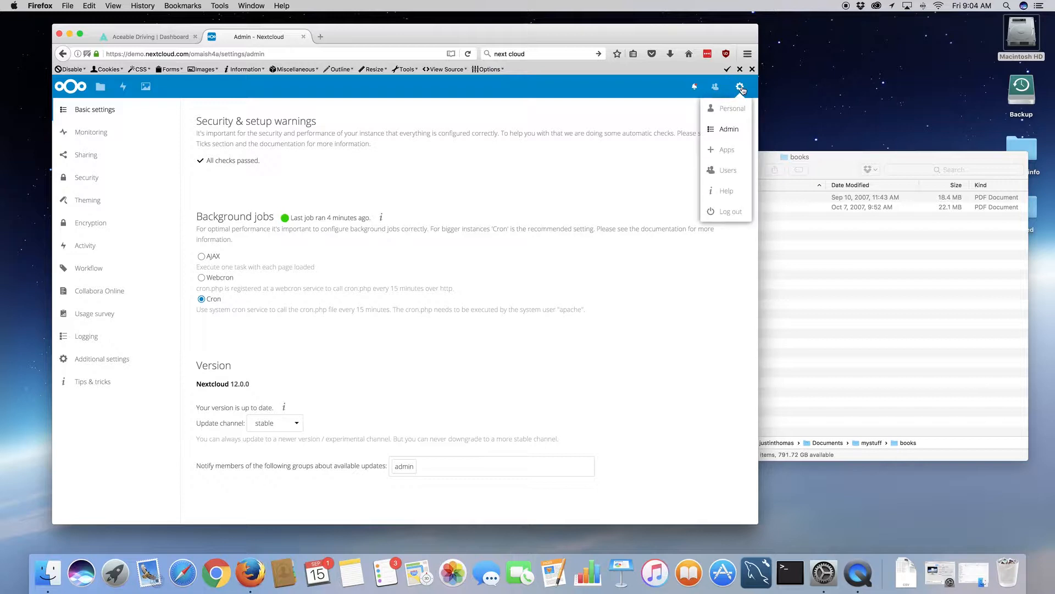
- Open the Apps page and scroll through the installed apps, noting Collabora Online's update
left_click(727, 151)
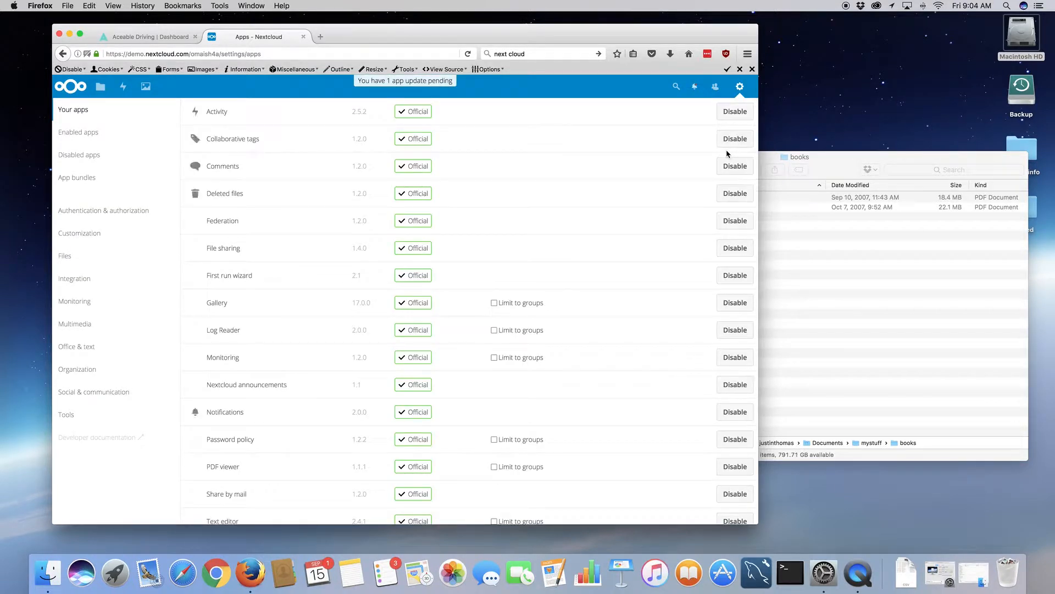
scroll(241, 202, "down", 5)
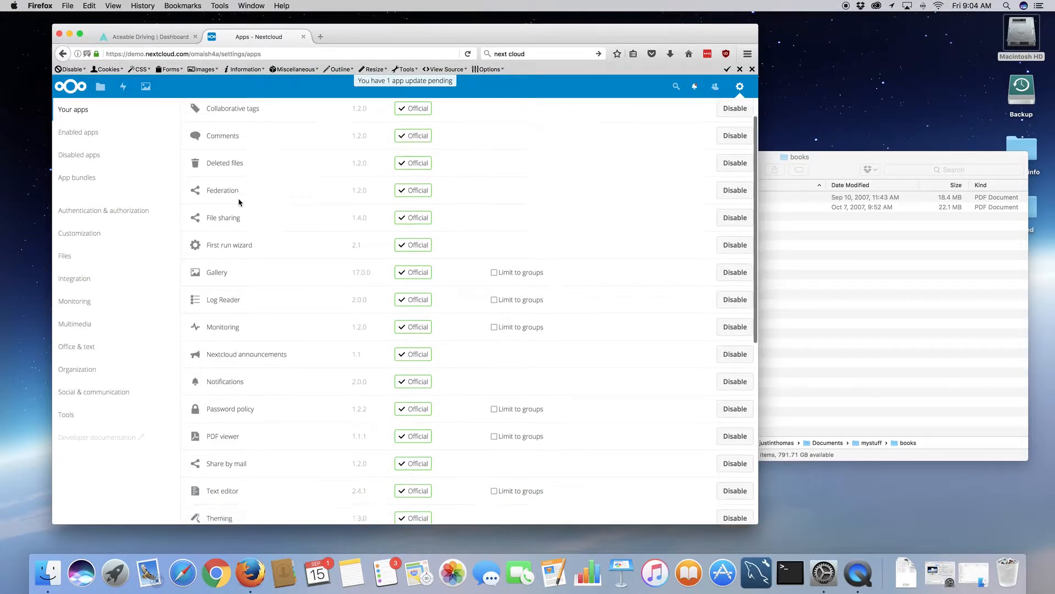
scroll(240, 202, "down", 3)
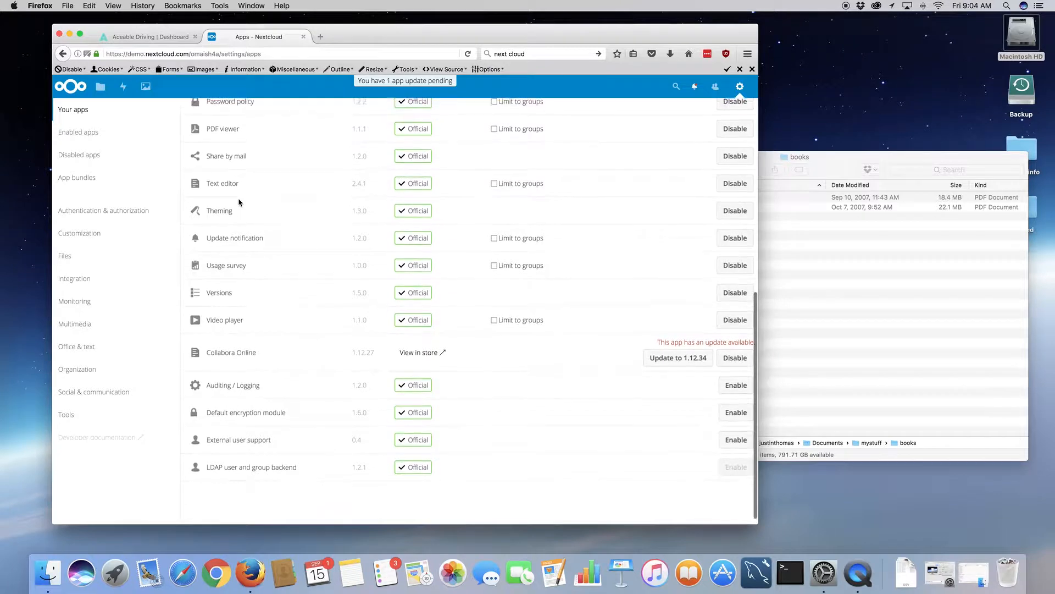
scroll(301, 203, "up", 8)
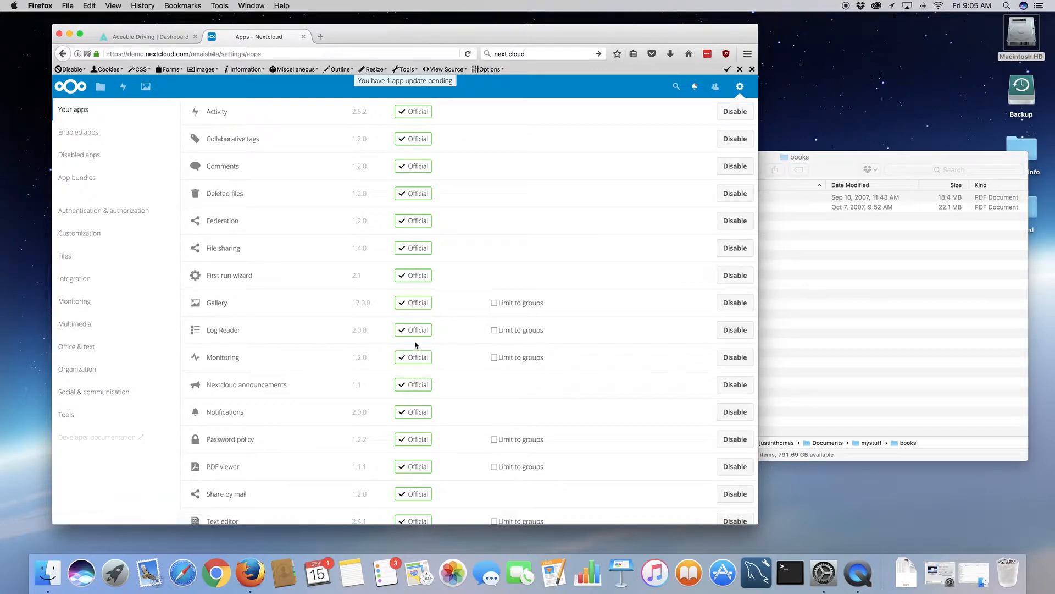
scroll(528, 333, "down", 6)
scroll(527, 333, "up", 6)
left_click(741, 88)
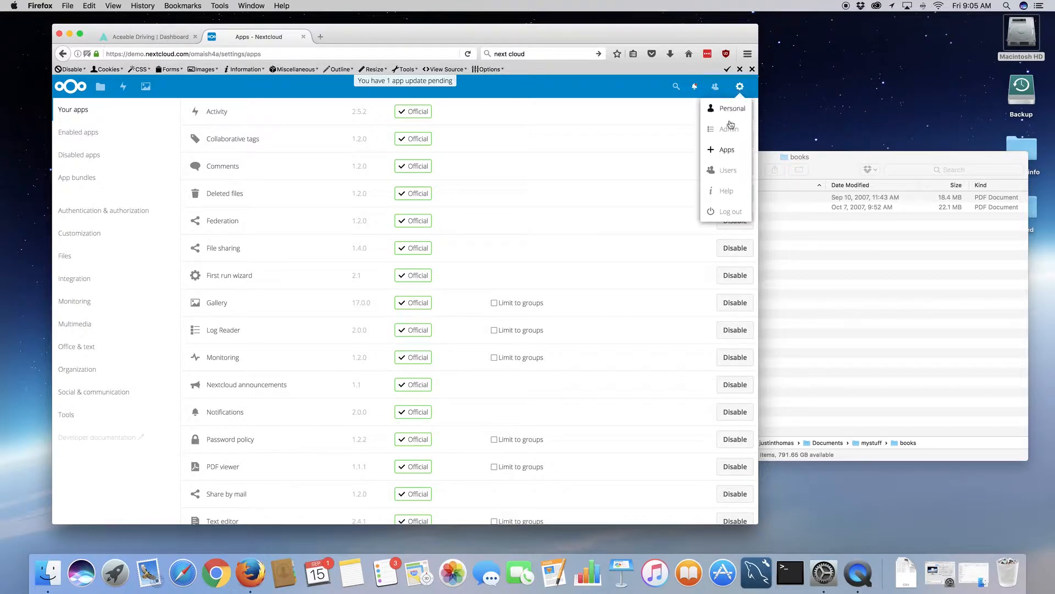
- Go to Users and view the Admins and Everyone group member lists
left_click(728, 171)
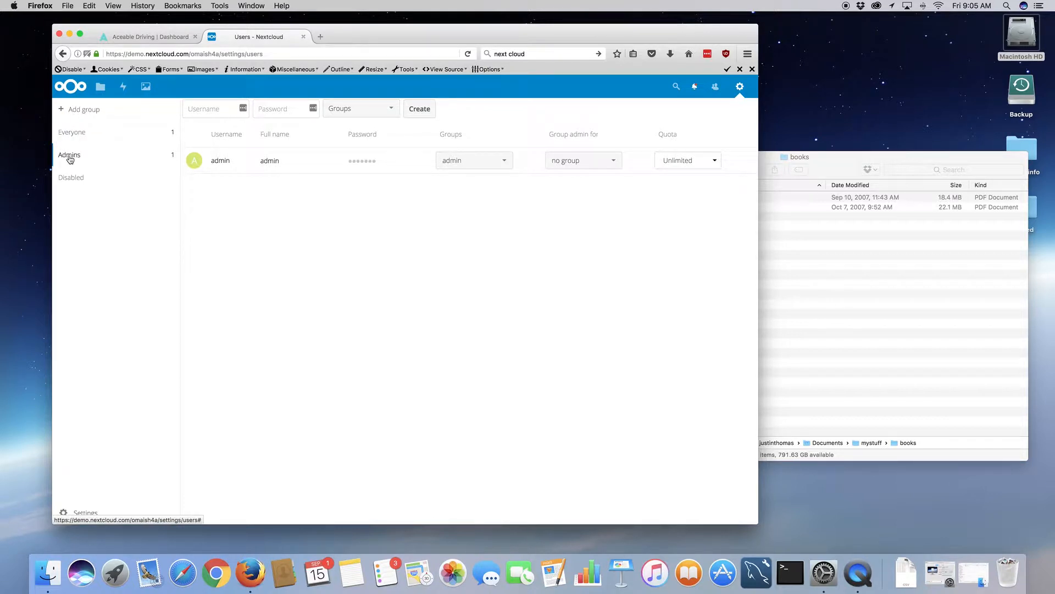
left_click(70, 158)
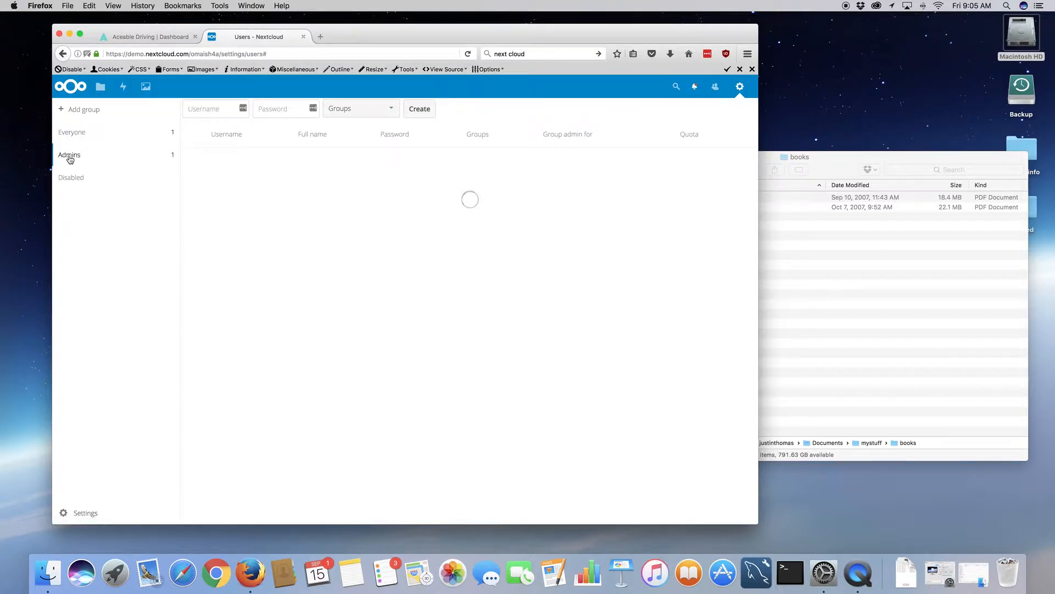
left_click(73, 136)
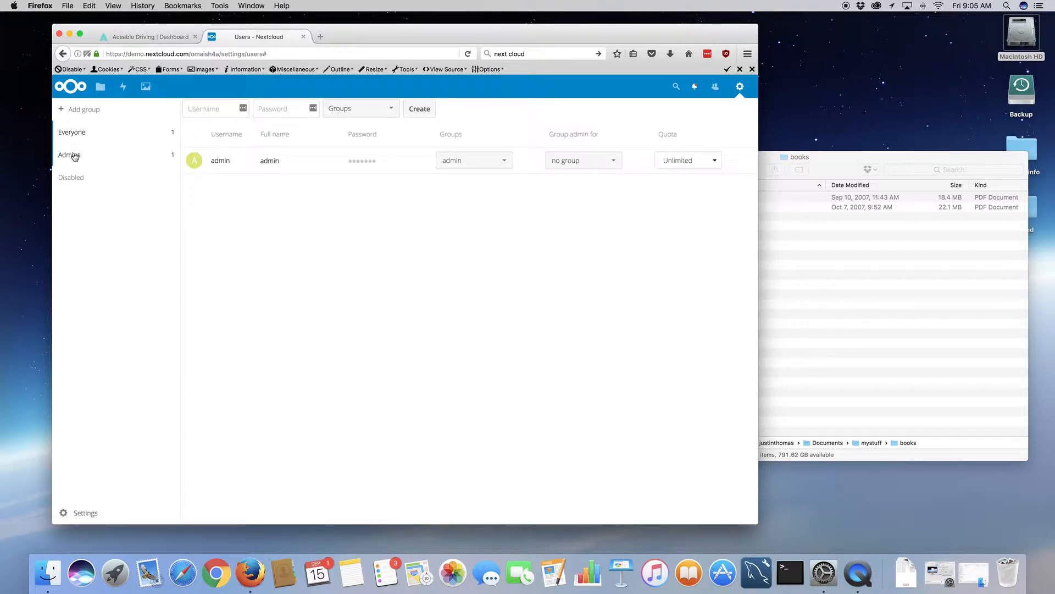
left_click(73, 156)
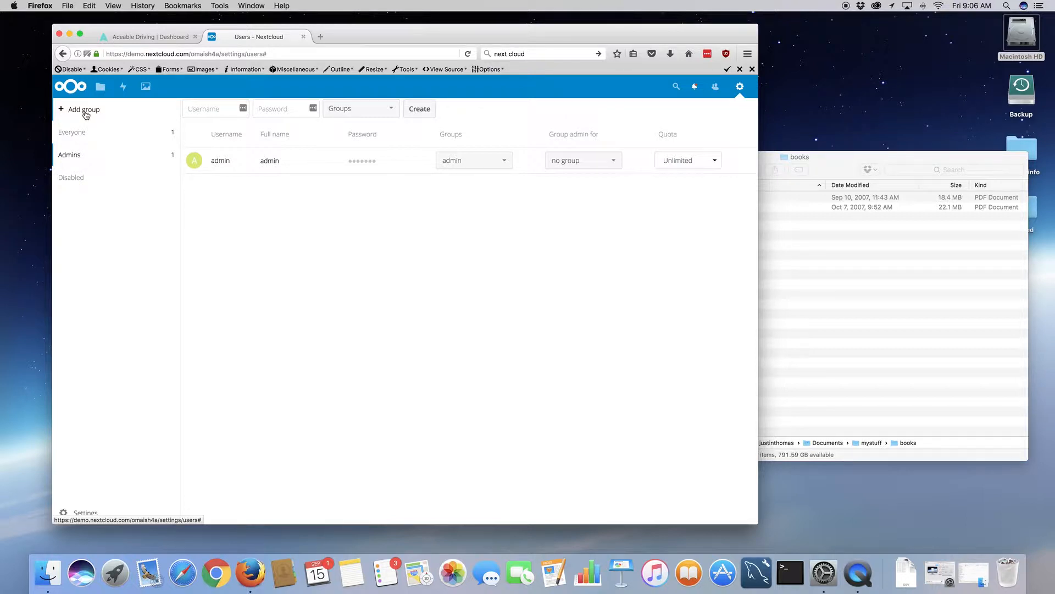
- Create the Client One group, select it, and enter user1 as a new username
left_click(85, 112)
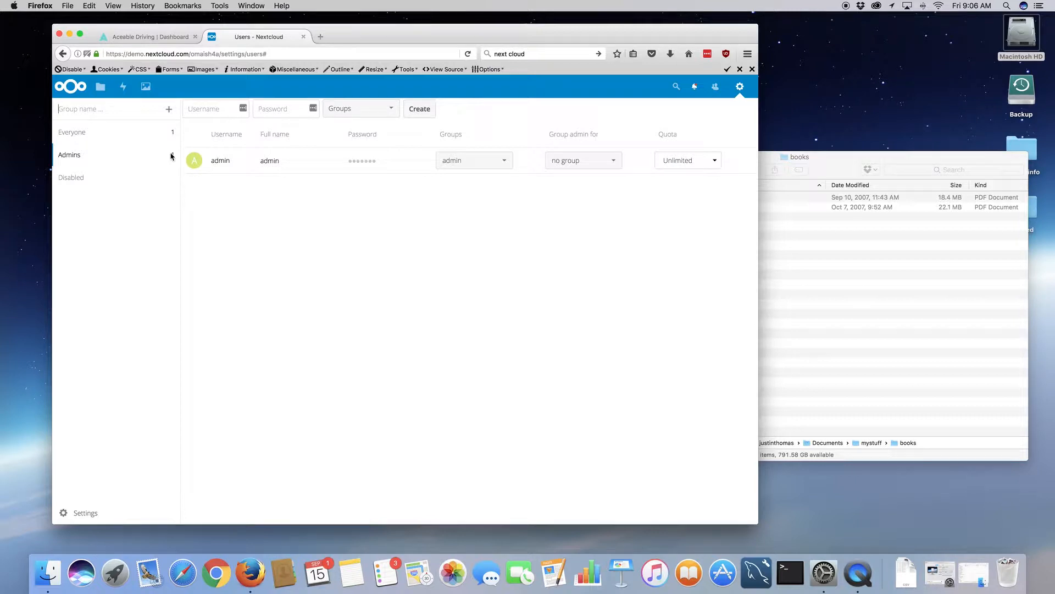
type("Group")
key("BackSpace")
key("BackSpace")
key("BackSpace")
key("BackSpace")
key("BackSpace")
type("Client One")
key("Return")
left_click(83, 179)
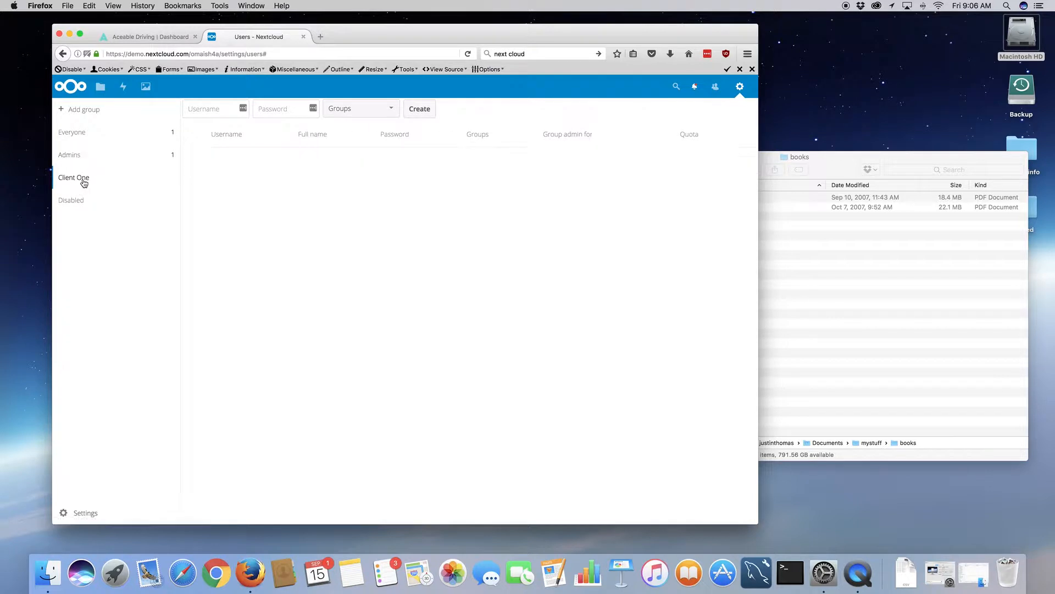
left_click(220, 110)
type("user1")
- Create user1 in the Client One group, retrying with a stronger password after the weak-password error
key("Tab")
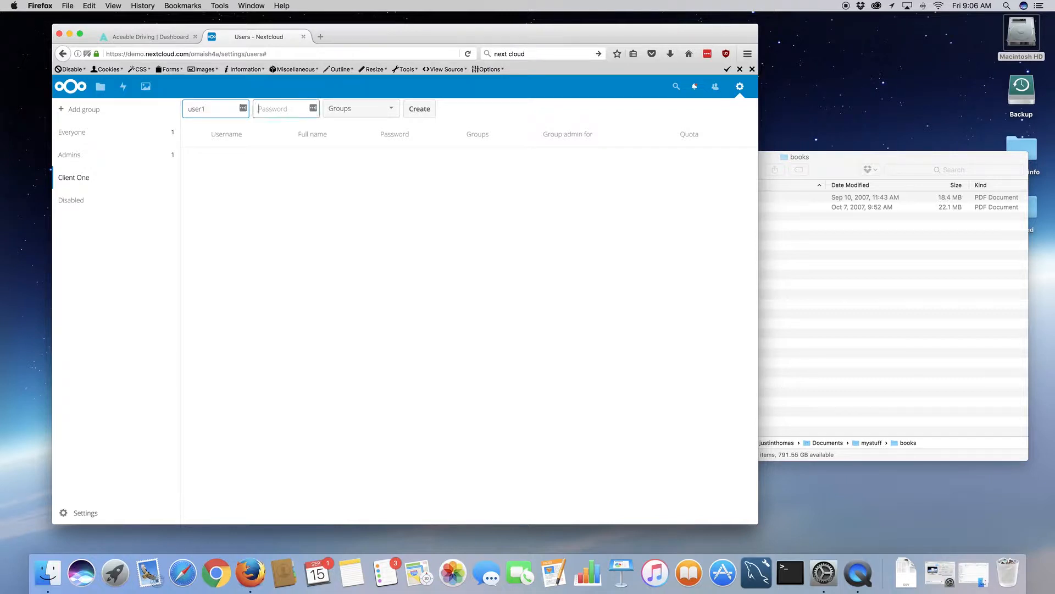
type("••••••")
left_click(363, 109)
left_click(358, 146)
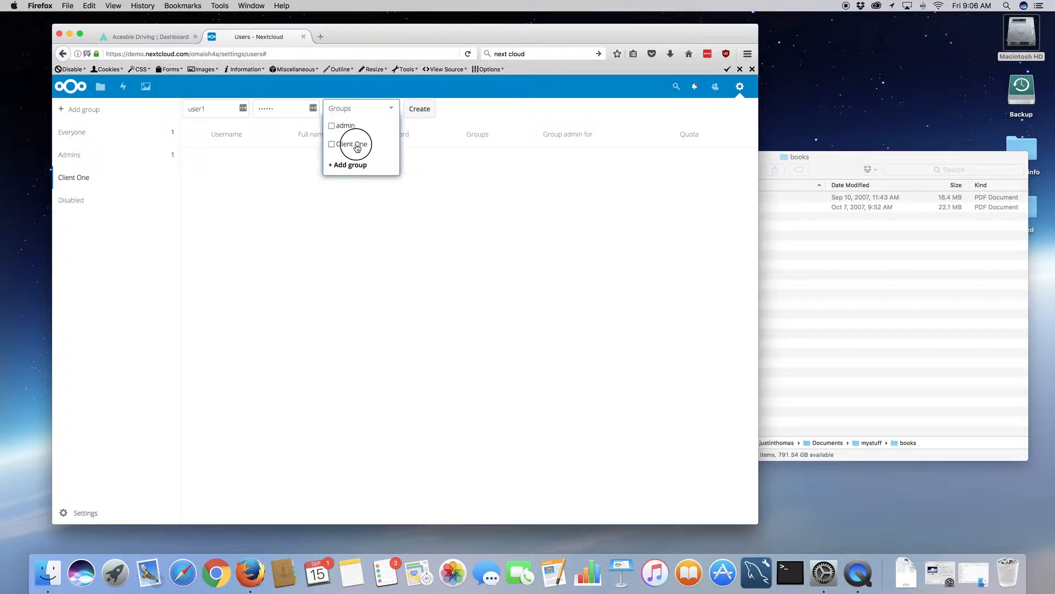
left_click(425, 110)
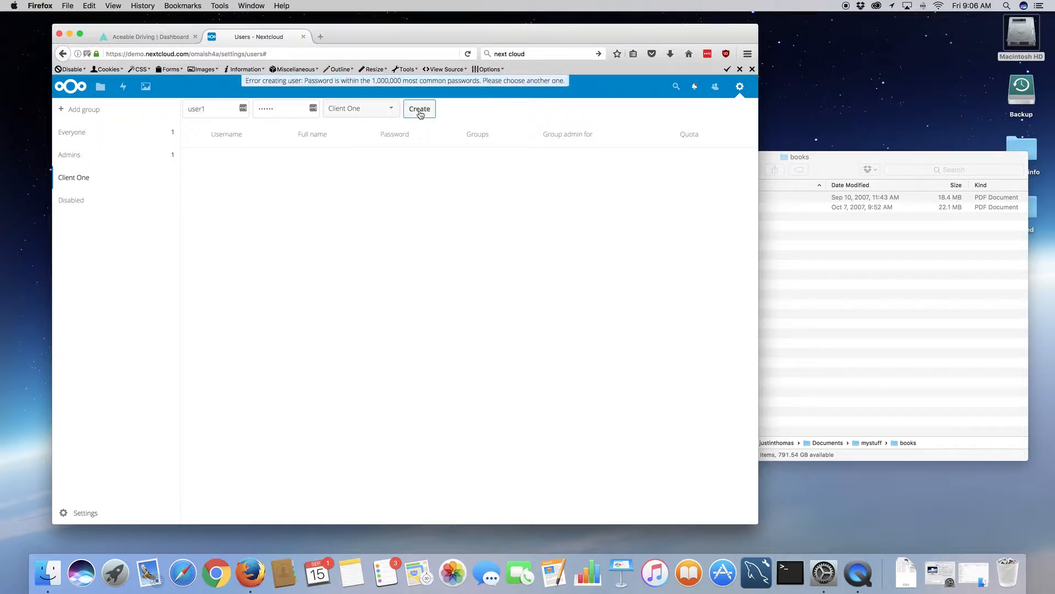
left_click(289, 106)
key("super+a")
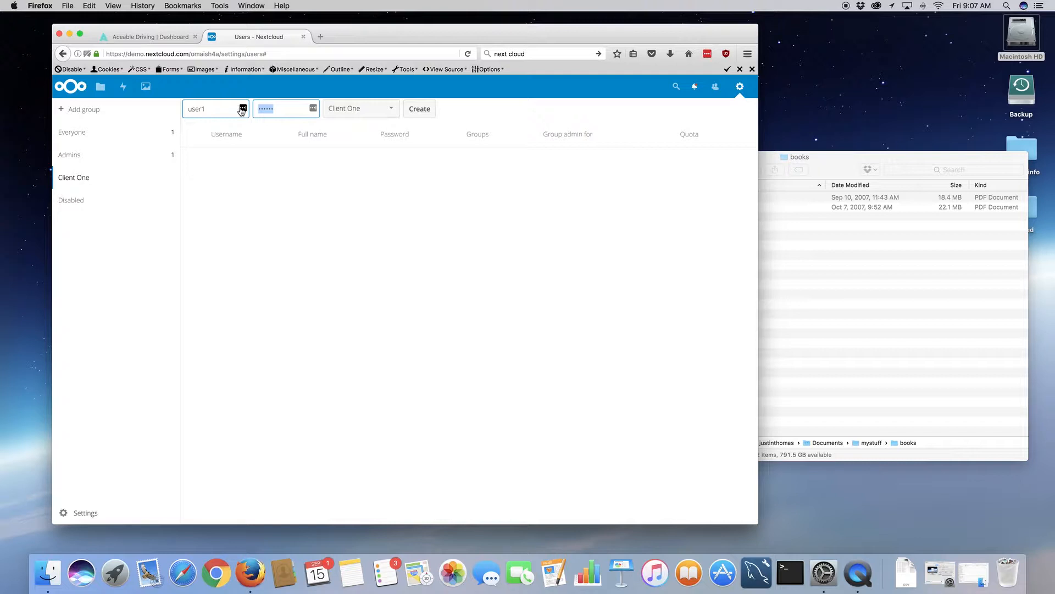
type("1234567890")
left_click(421, 111)
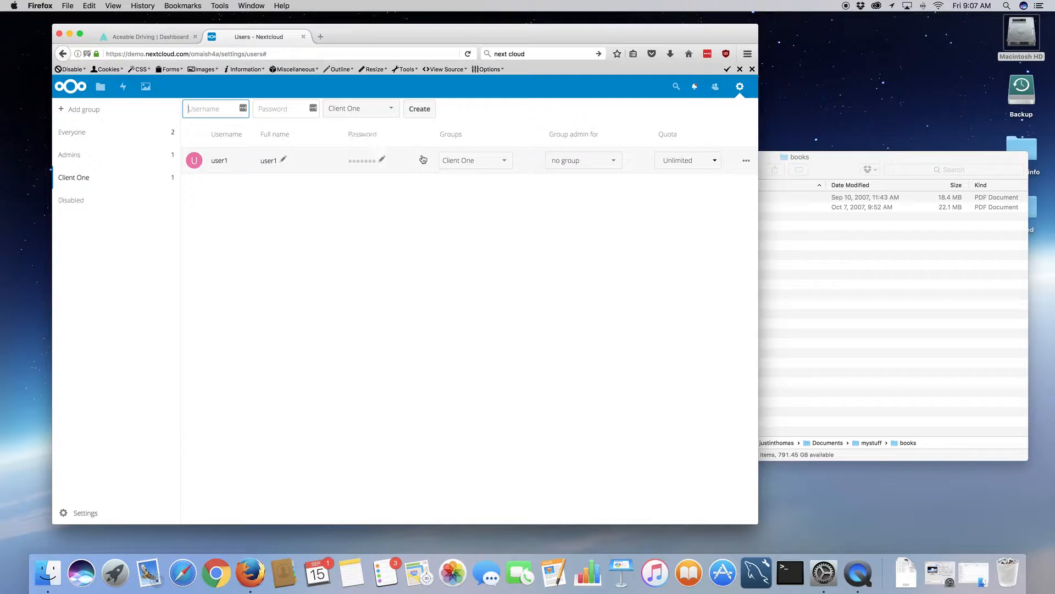
left_click(506, 163)
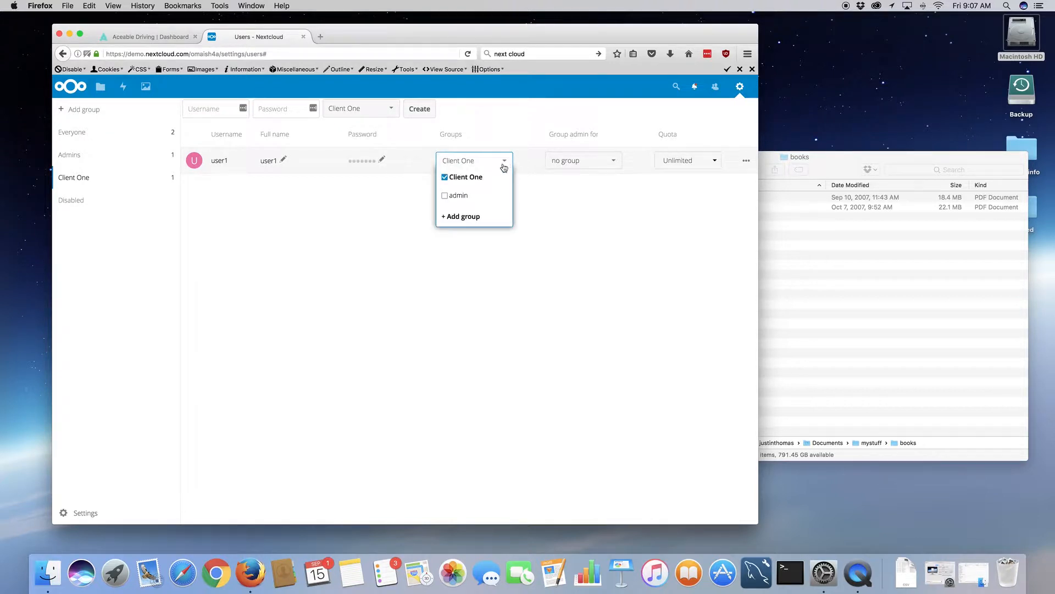
left_click(573, 245)
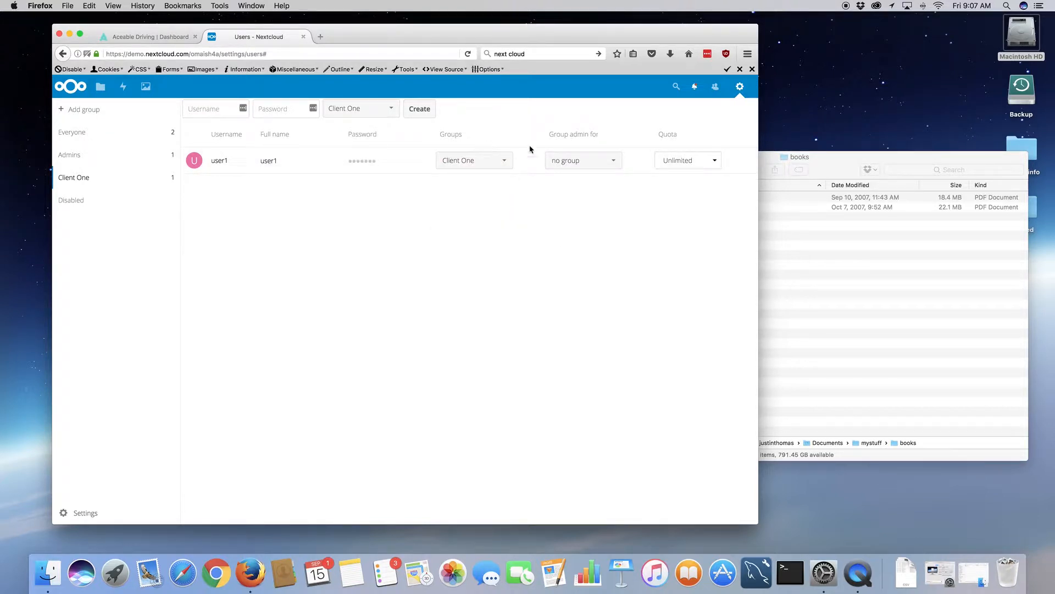
left_click(614, 163)
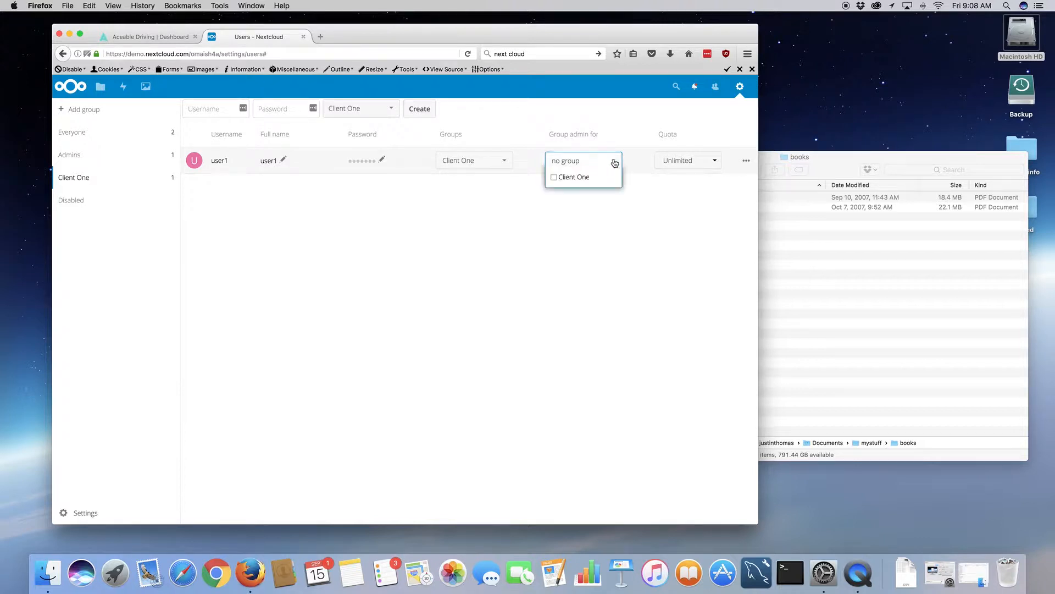
left_click(655, 199)
left_click(702, 165)
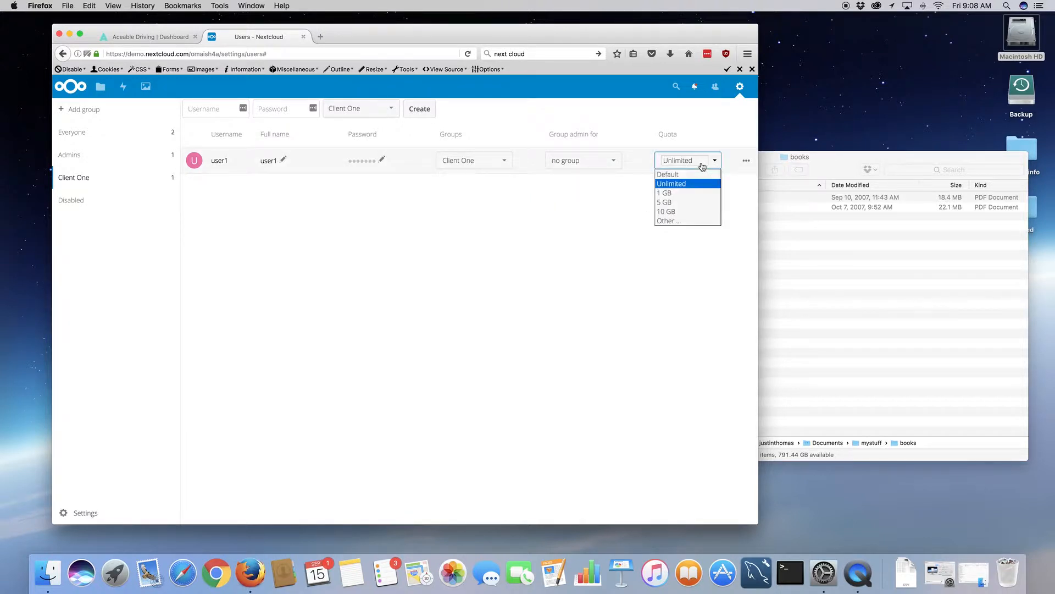
left_click(677, 250)
left_click(677, 249)
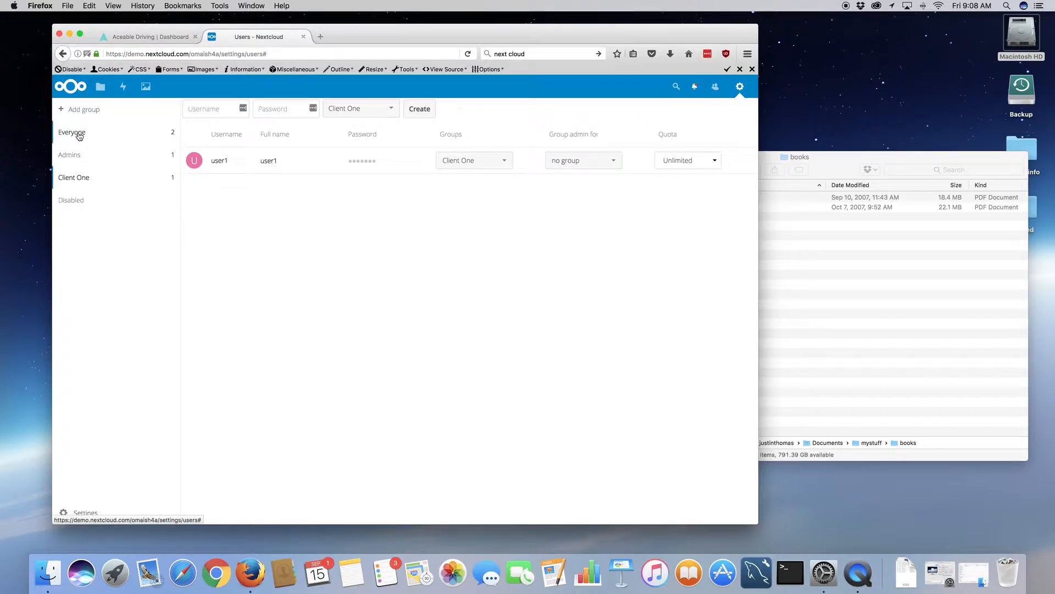
- Open Documents and share About.txt with user1, with edit permission
left_click(101, 87)
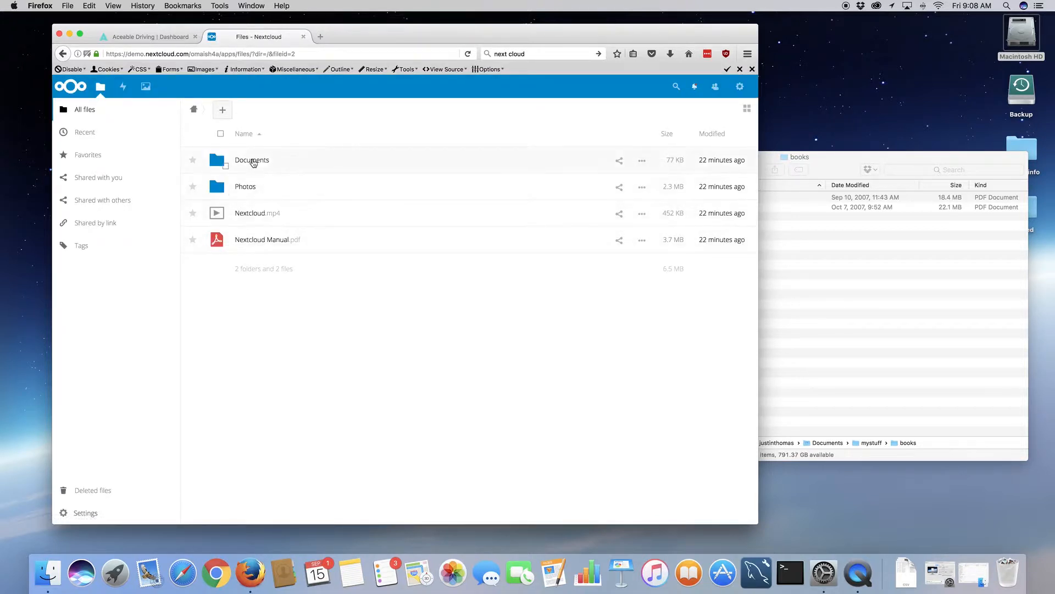
left_click(253, 161)
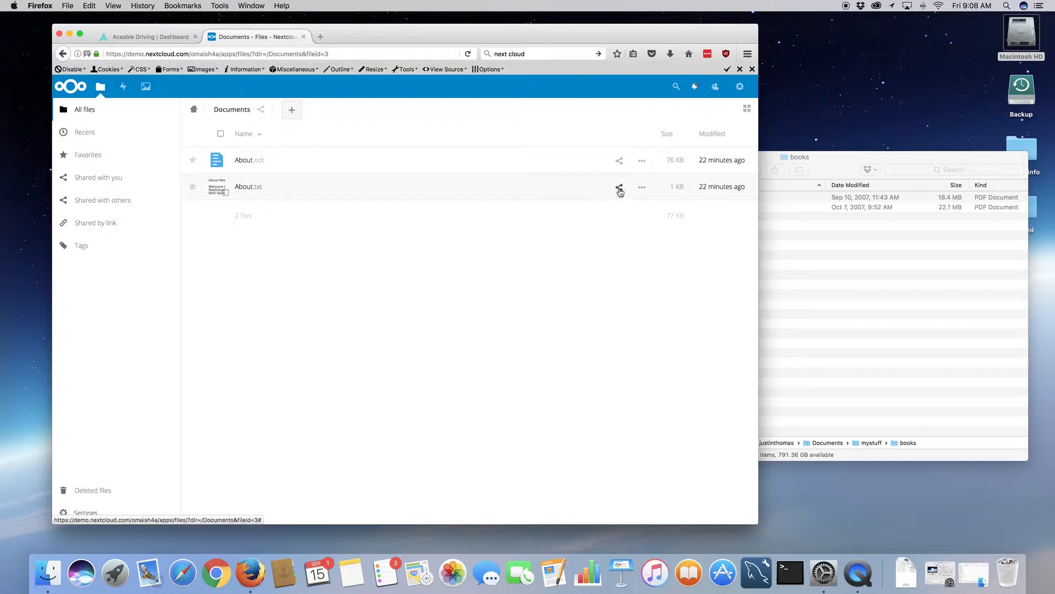
left_click(619, 188)
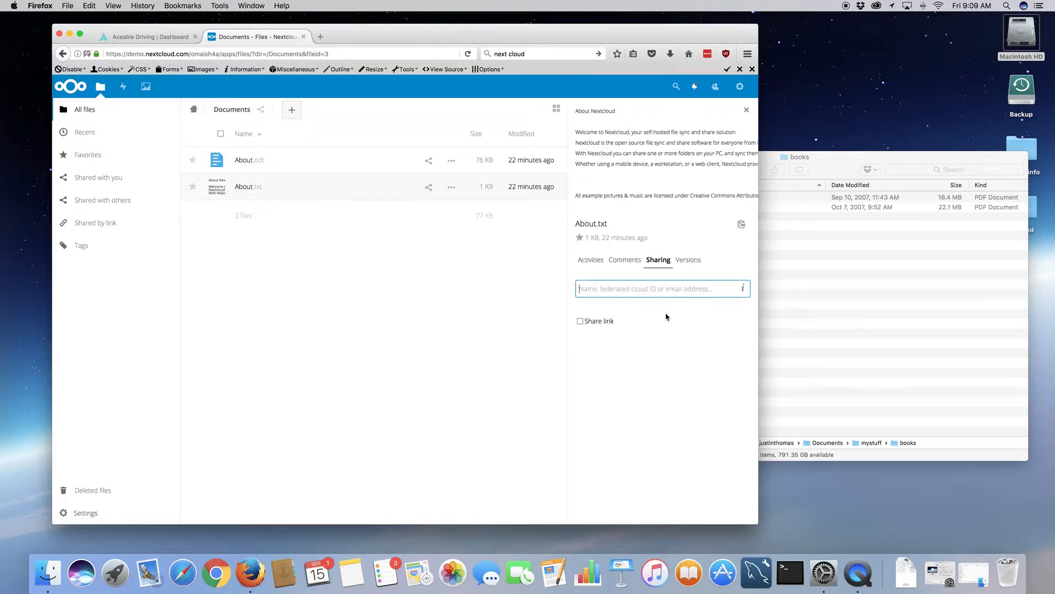
type("user")
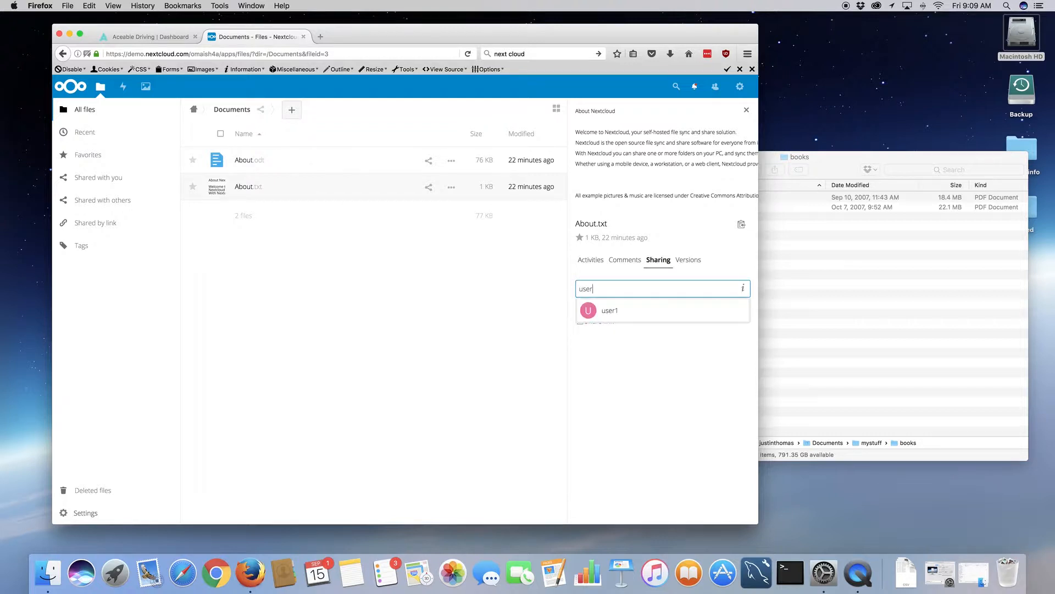
left_click(610, 315)
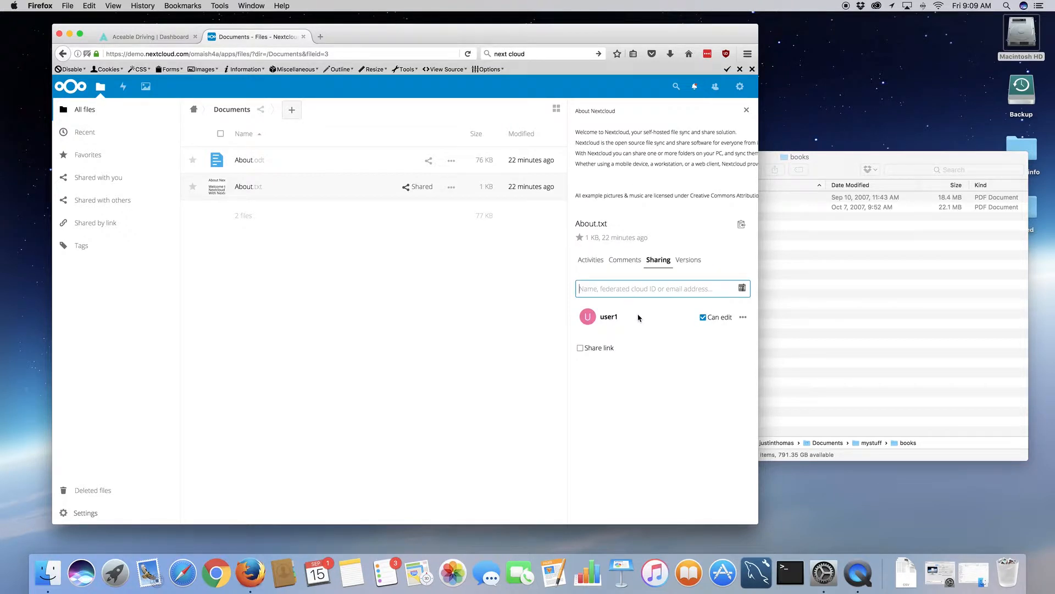
left_click(743, 319)
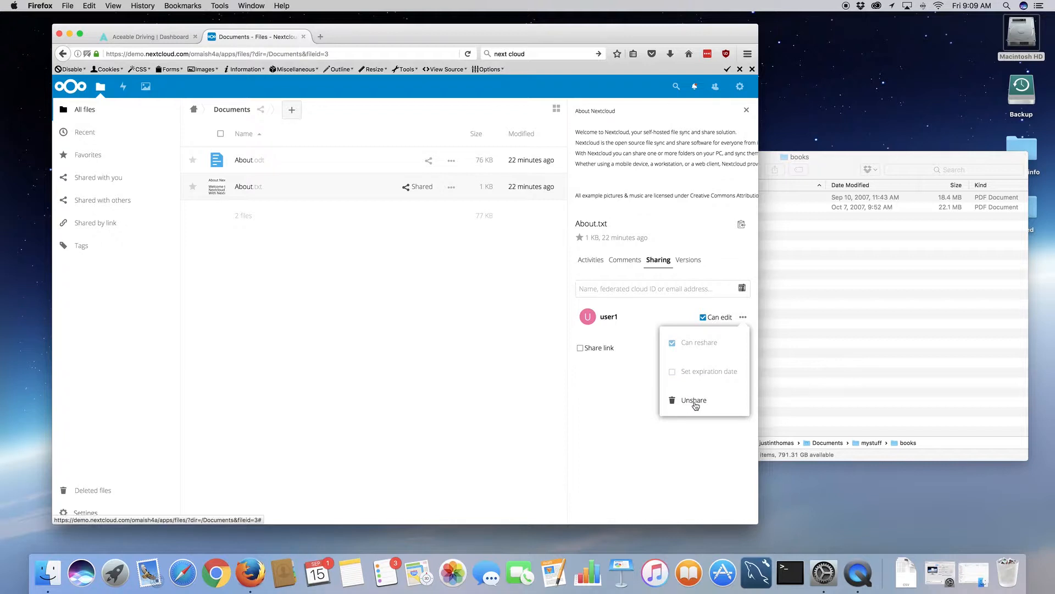
left_click(615, 411)
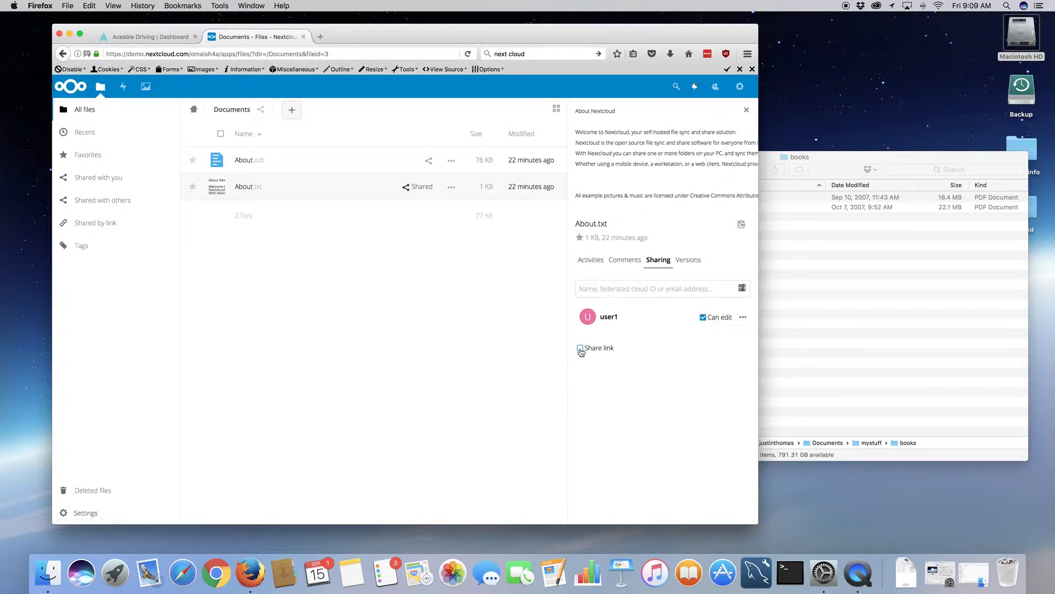
- Create and copy a public share link for About.txt, then open About.odt in Collabora Online
left_click(581, 349)
left_click(613, 365)
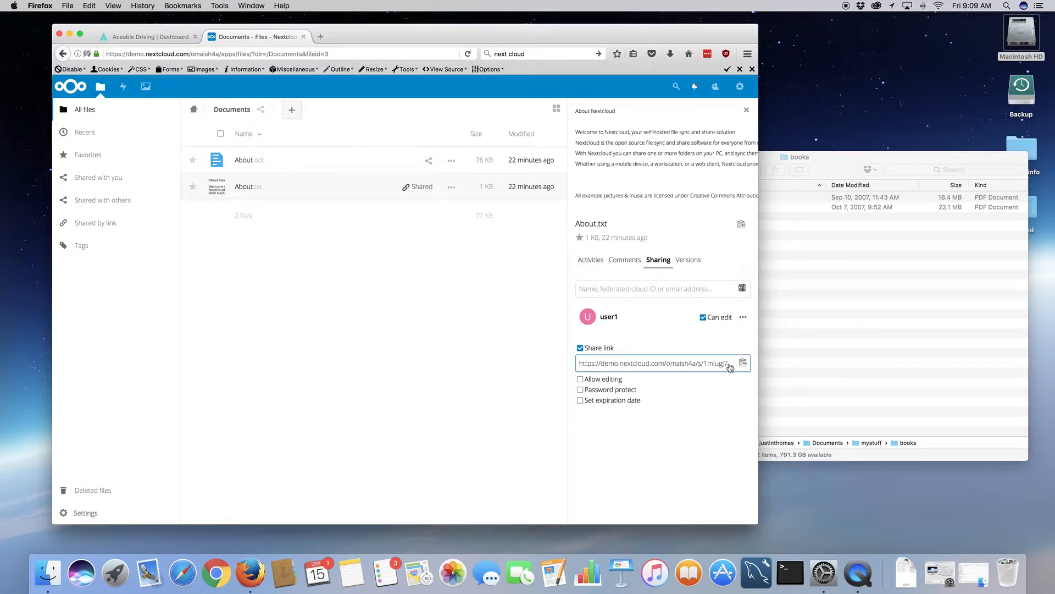
left_click(709, 367)
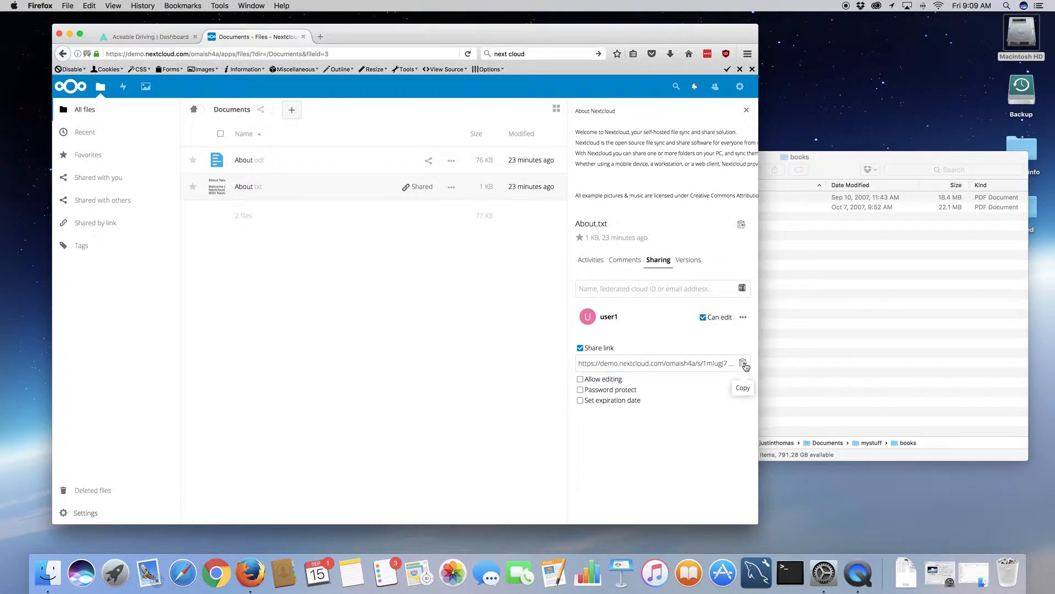
left_click(743, 364)
left_click(265, 169)
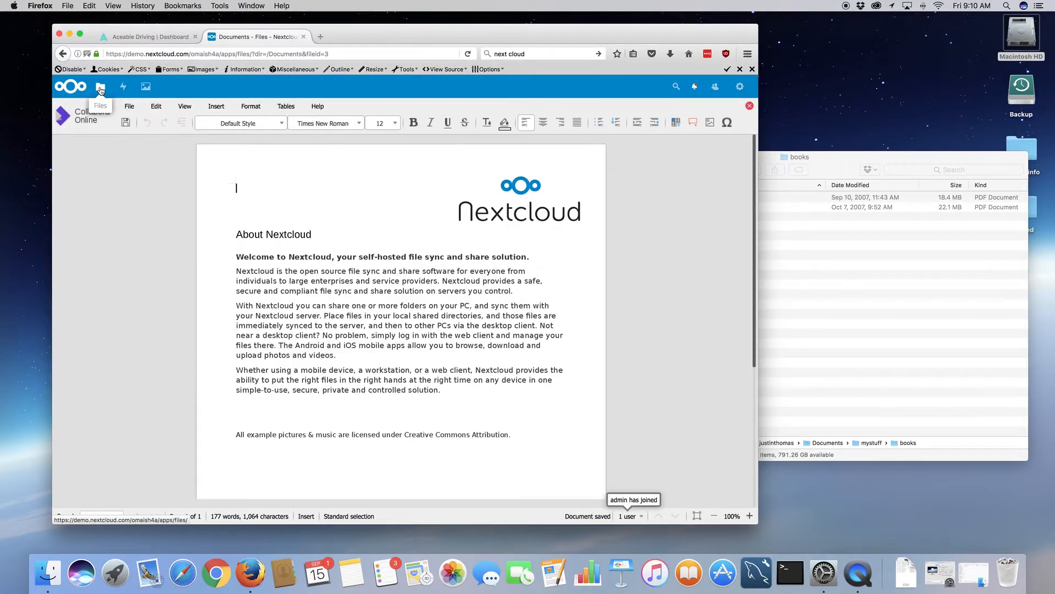
- Select About.odt's first paragraph in Collabora, then close the document back to Files
left_click(319, 297)
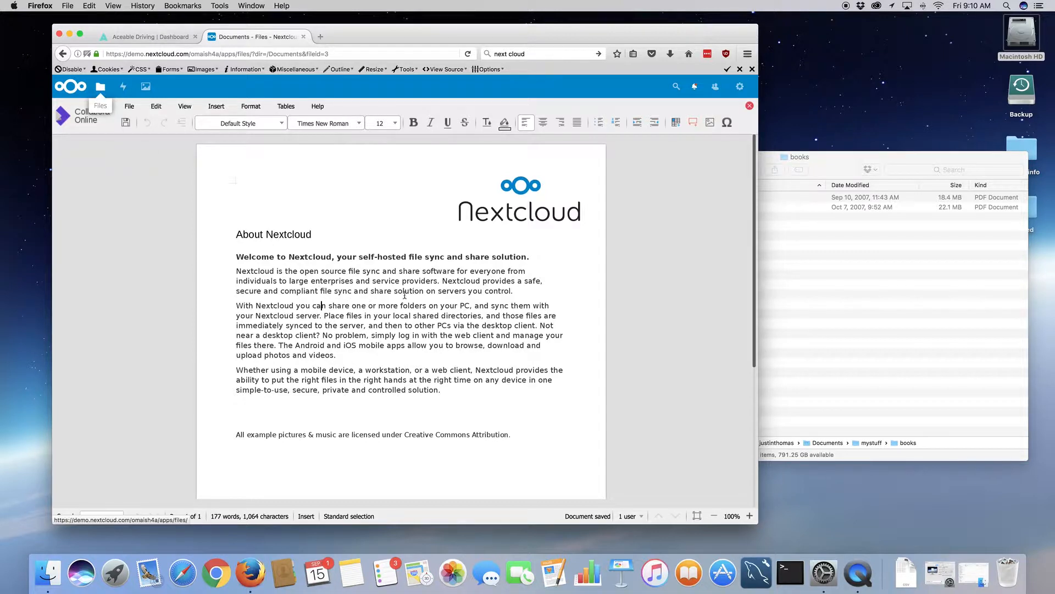
left_click(519, 291)
left_click_drag(387, 284, 336, 275)
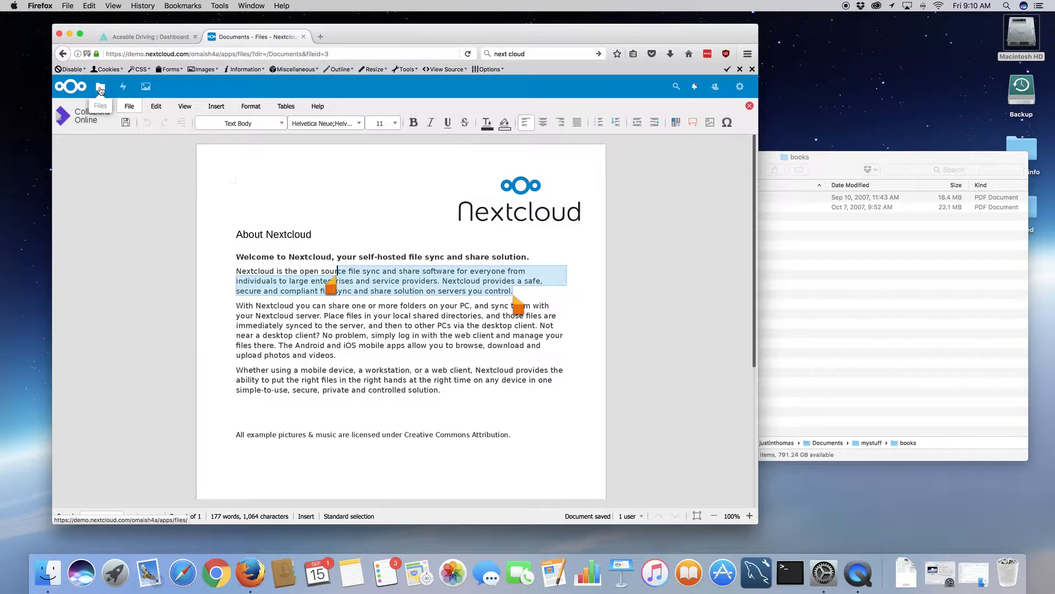
left_click(100, 87)
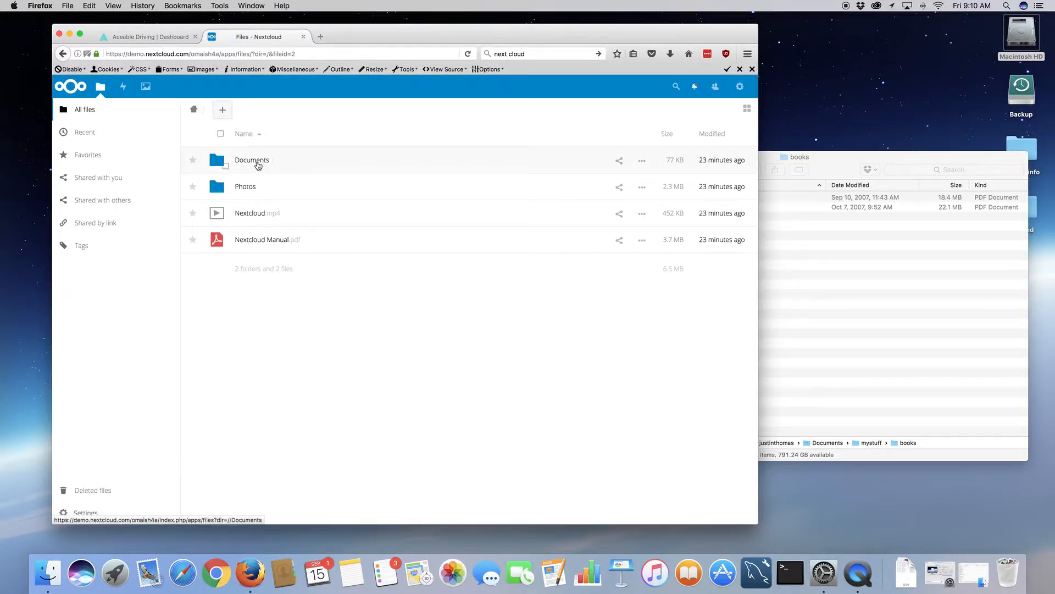
- Check who About.txt in Documents is shared with, then go to the Users admin page
left_click(256, 165)
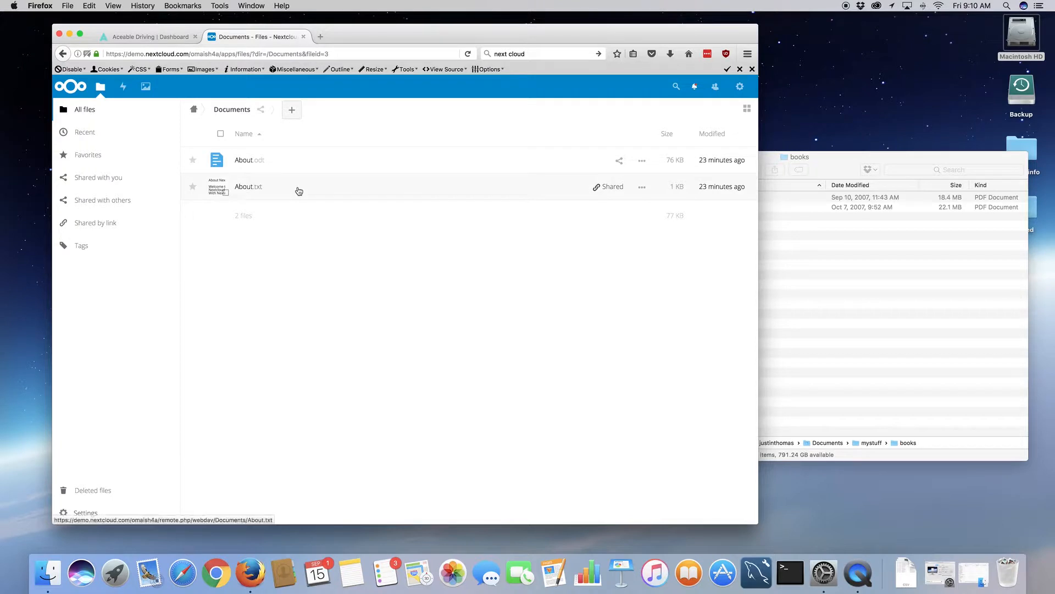
left_click(608, 188)
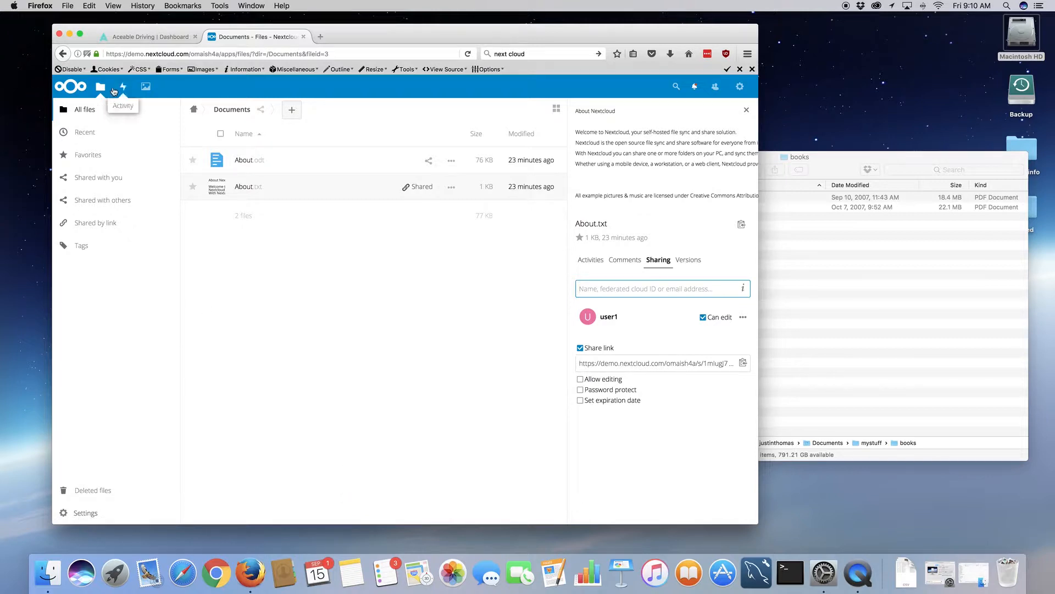
left_click(741, 87)
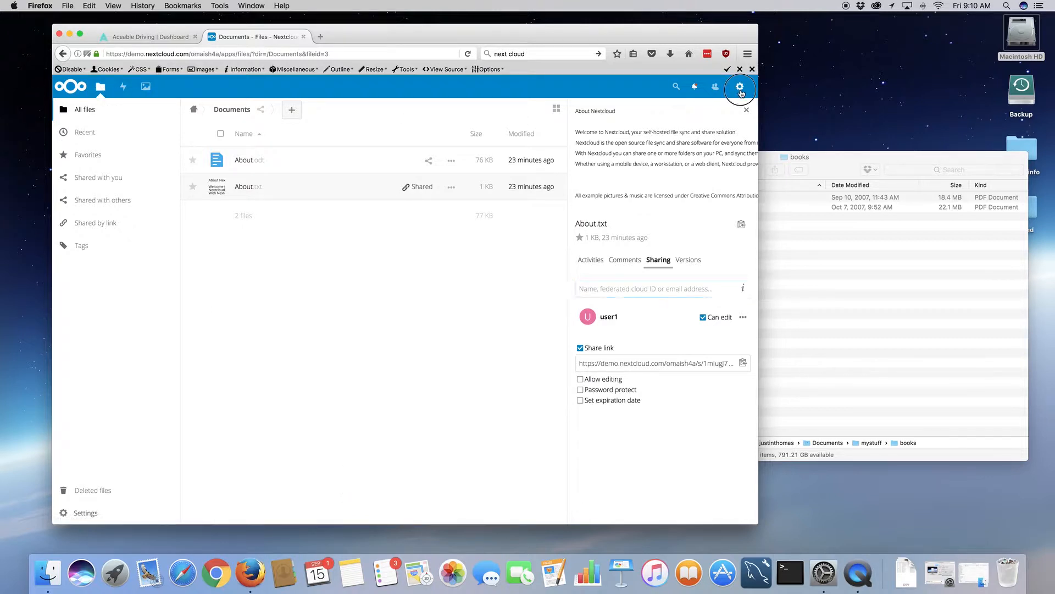
left_click(729, 172)
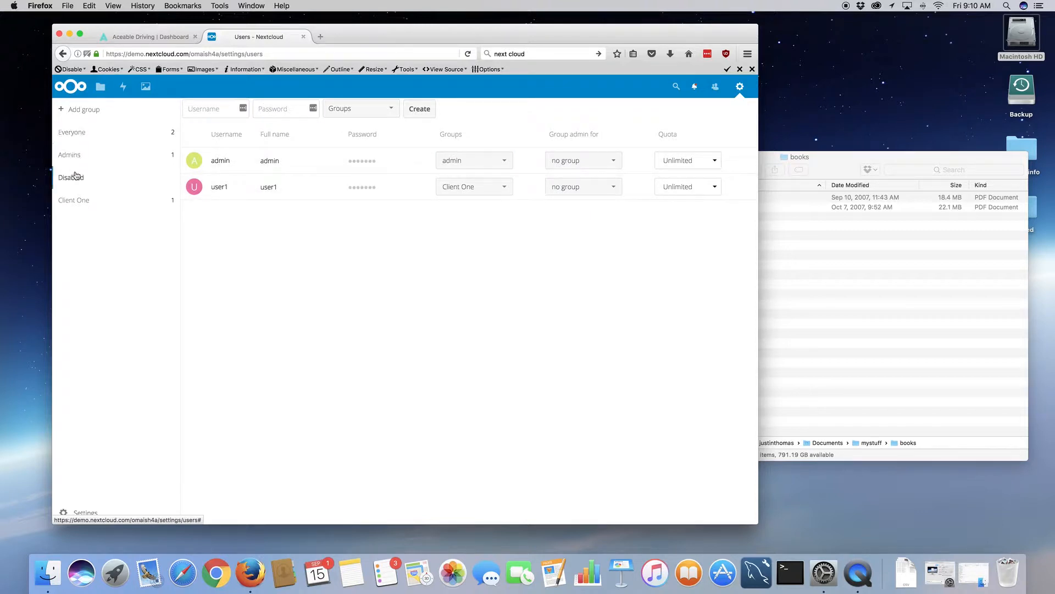
- Filter the Users list to the Client One group and inspect user1's actions menu
left_click(77, 201)
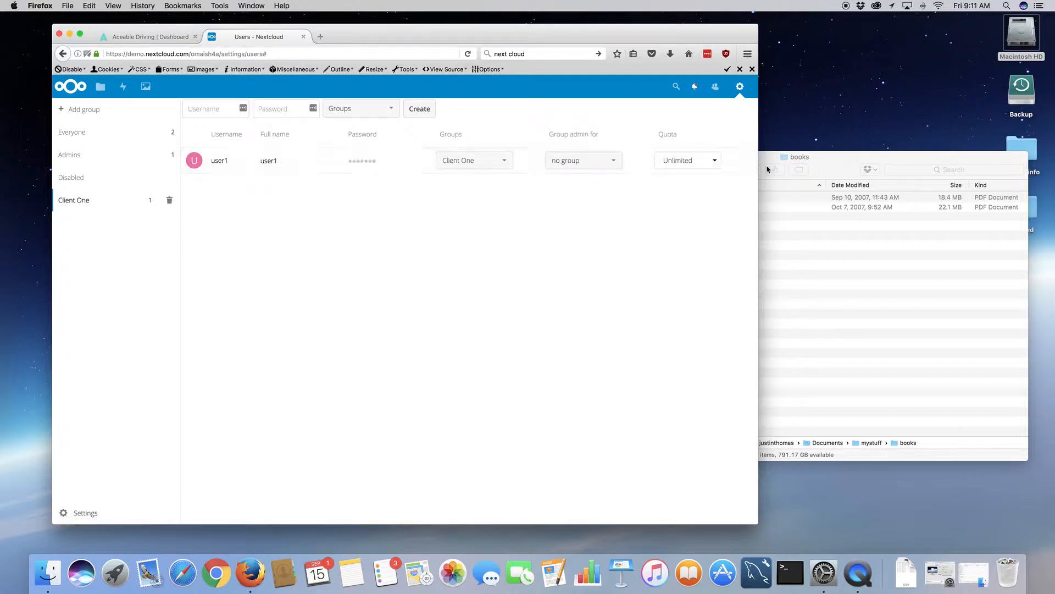
left_click(746, 163)
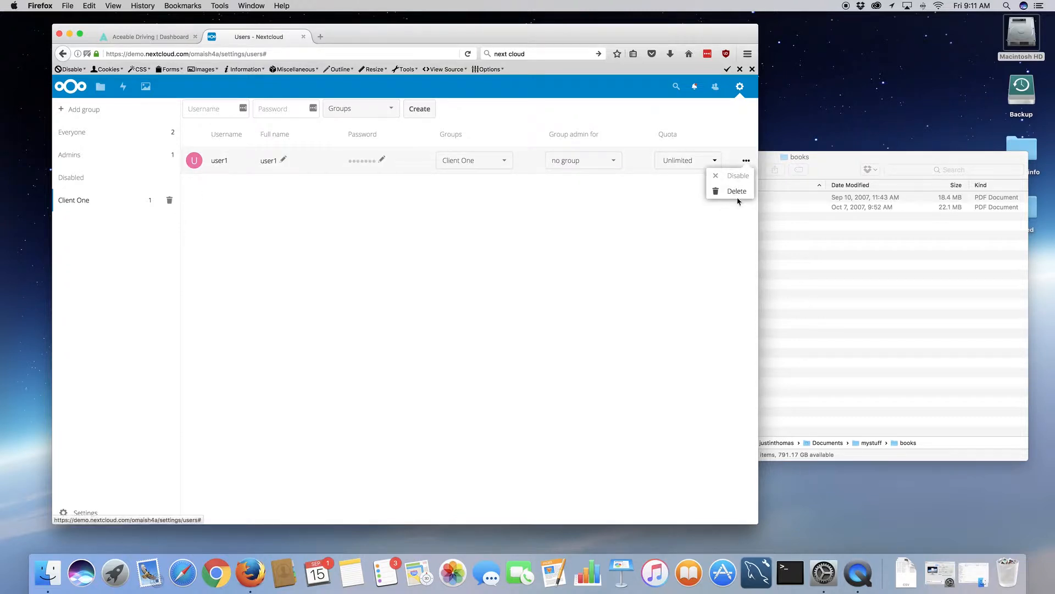
left_click(493, 254)
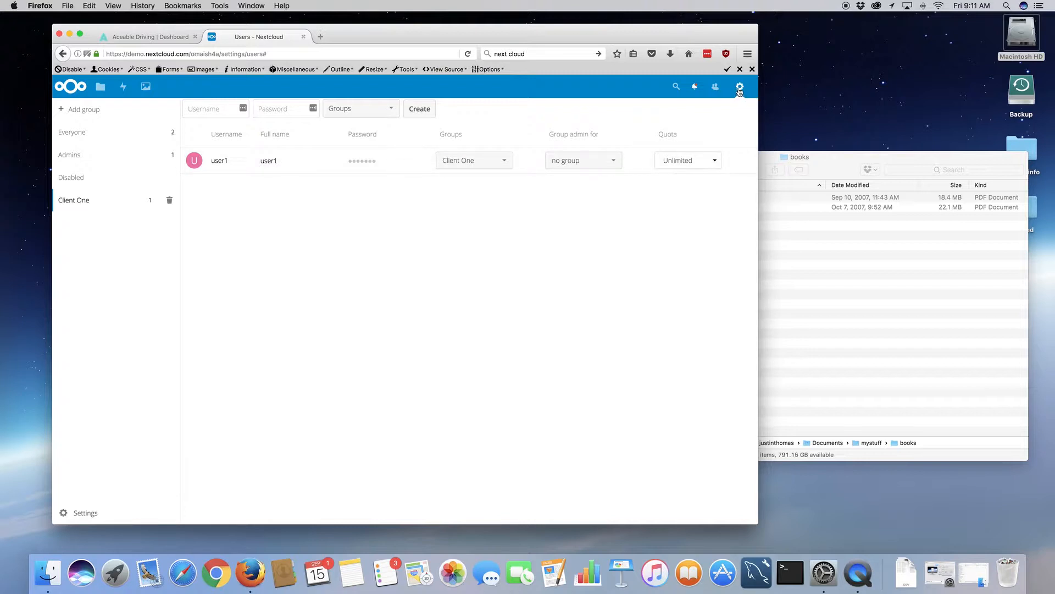
- Log out of the admin account and sign in as user1 with its password
left_click(740, 88)
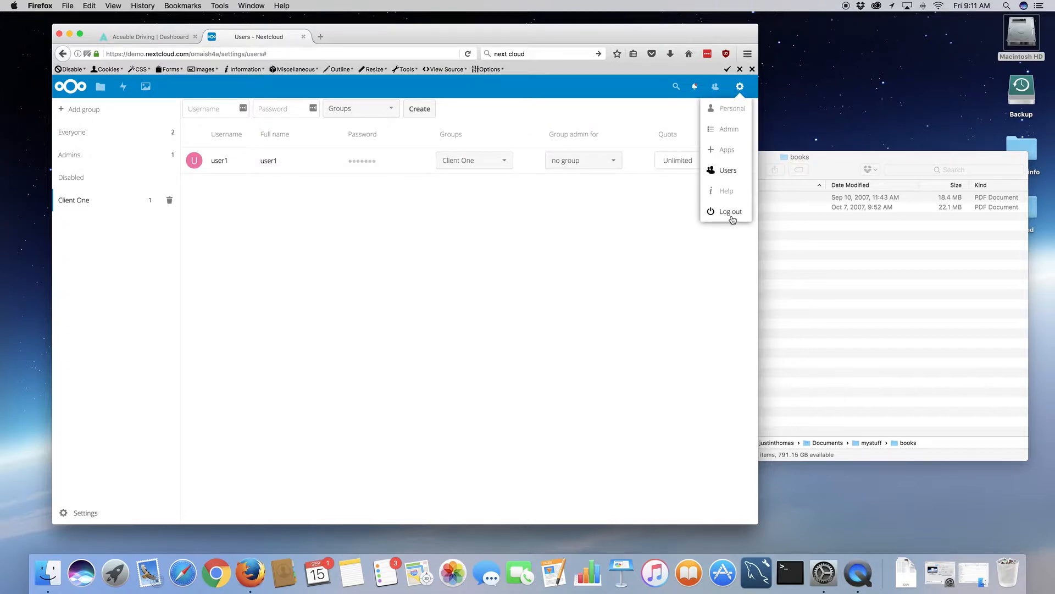
left_click(730, 213)
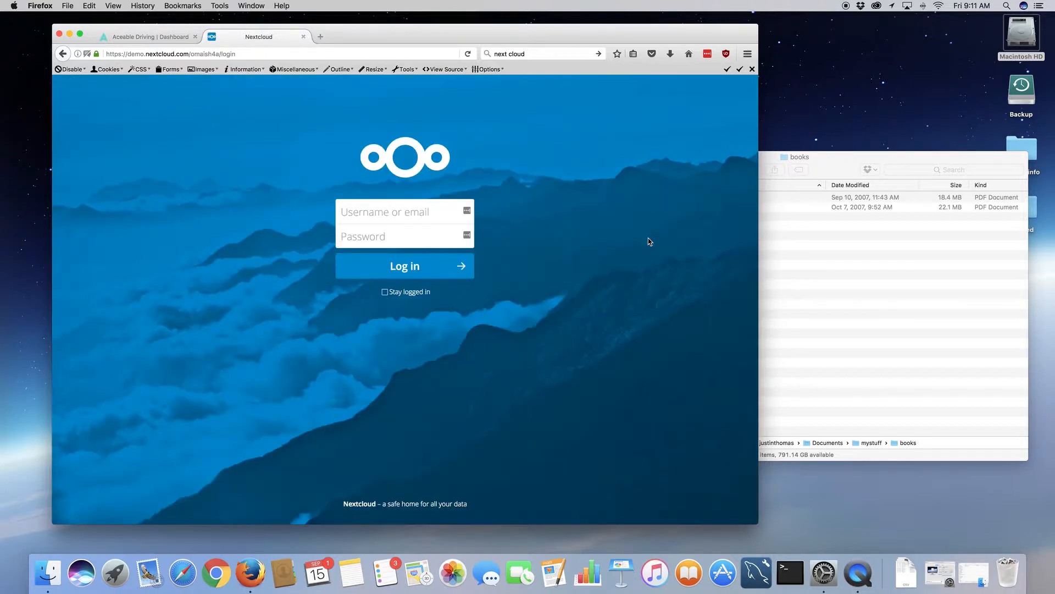
type("user1")
left_click(363, 236)
type("us")
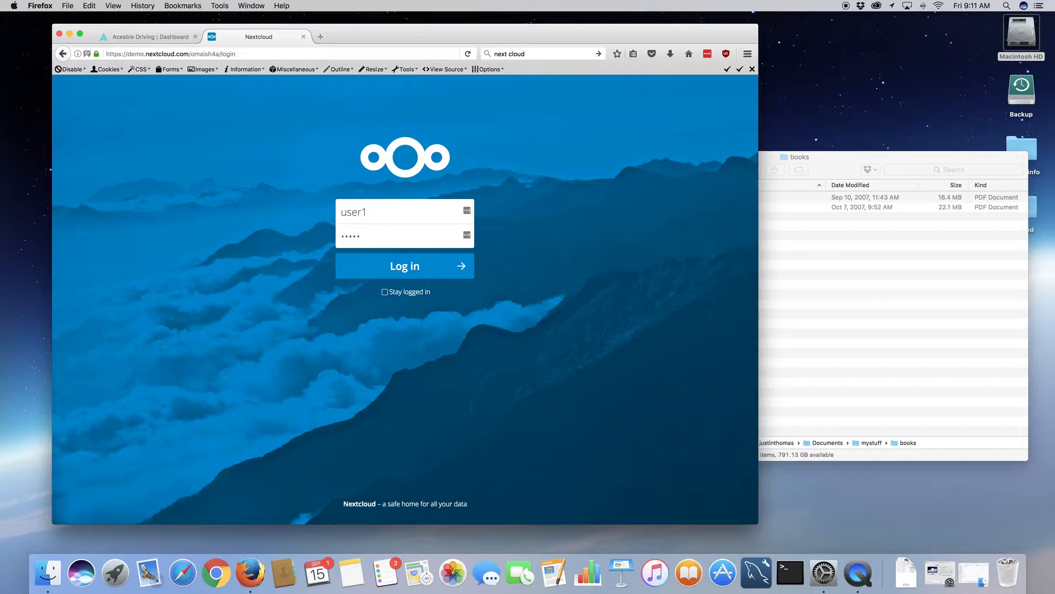
type("er")
key("Return")
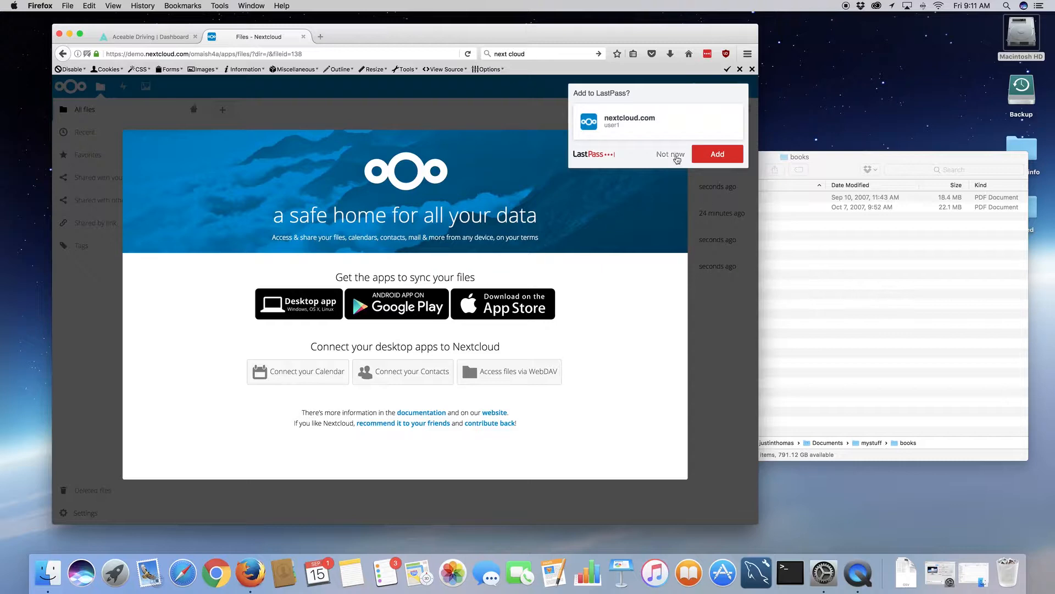
- Decline the LastPass save-login prompt and close the Nextcloud welcome dialog
left_click(675, 158)
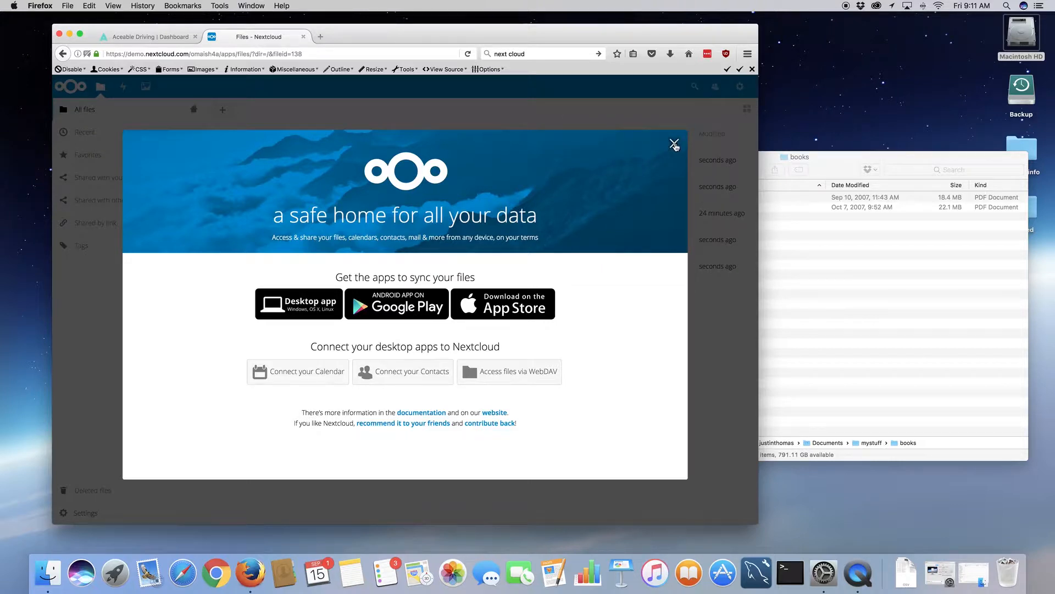
left_click(674, 145)
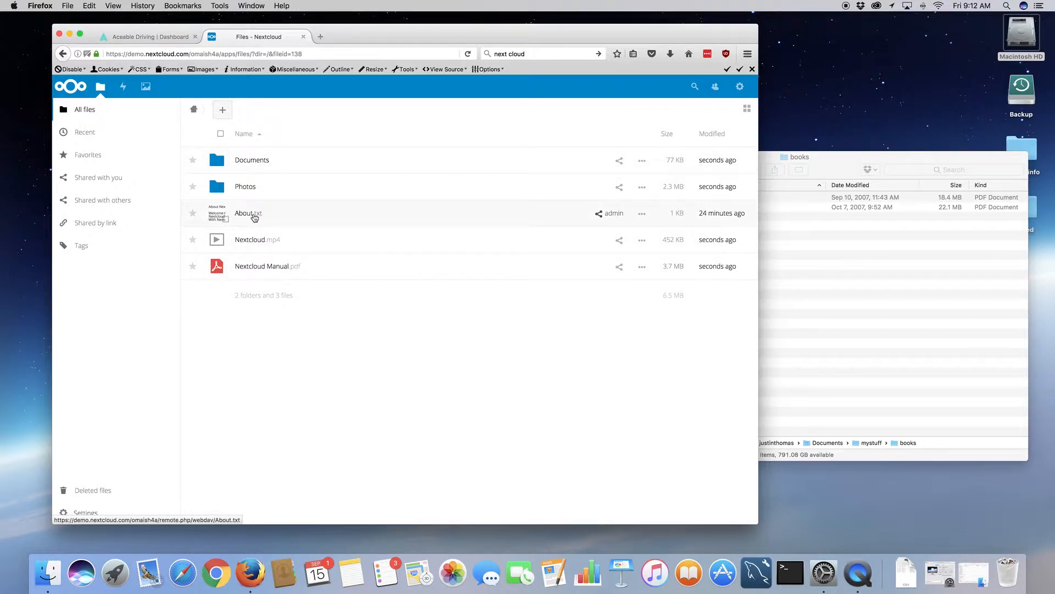
- Browse into Documents and back home, selecting then deselecting Nextcloud Manual.pdf
left_click(266, 160)
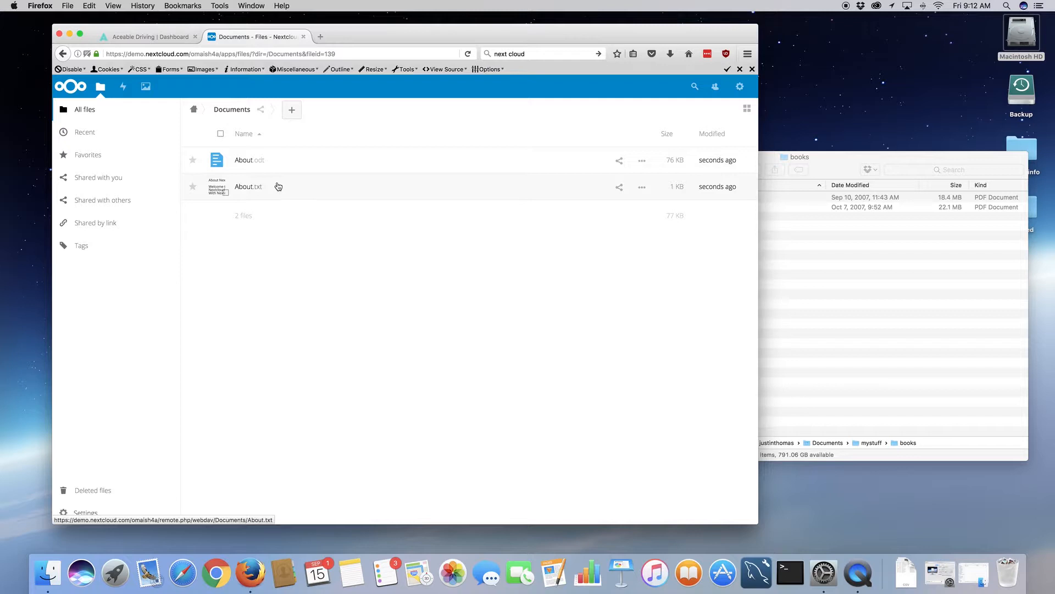
left_click(198, 112)
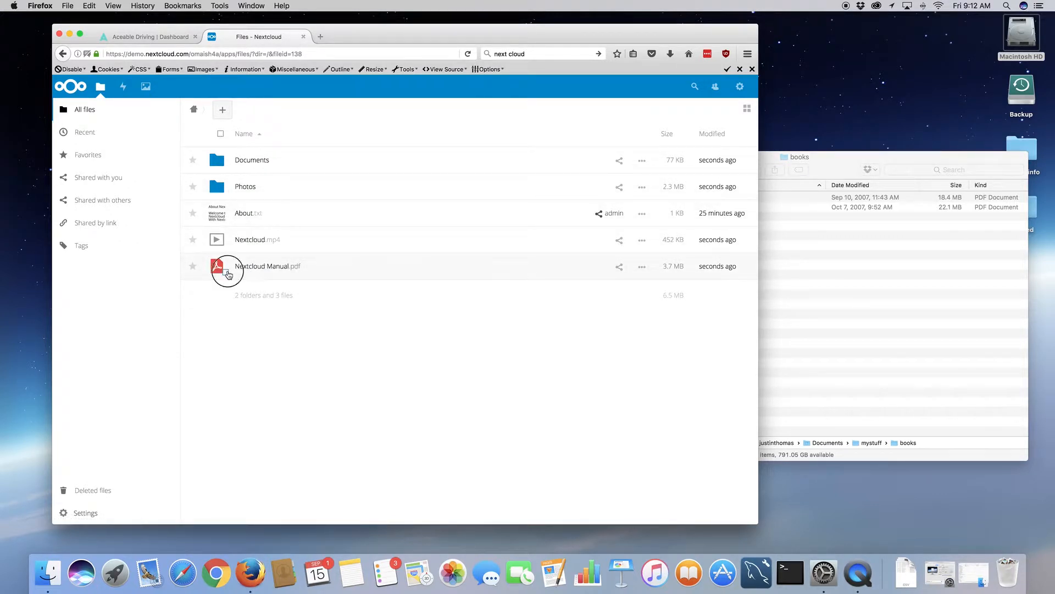
left_click(230, 269)
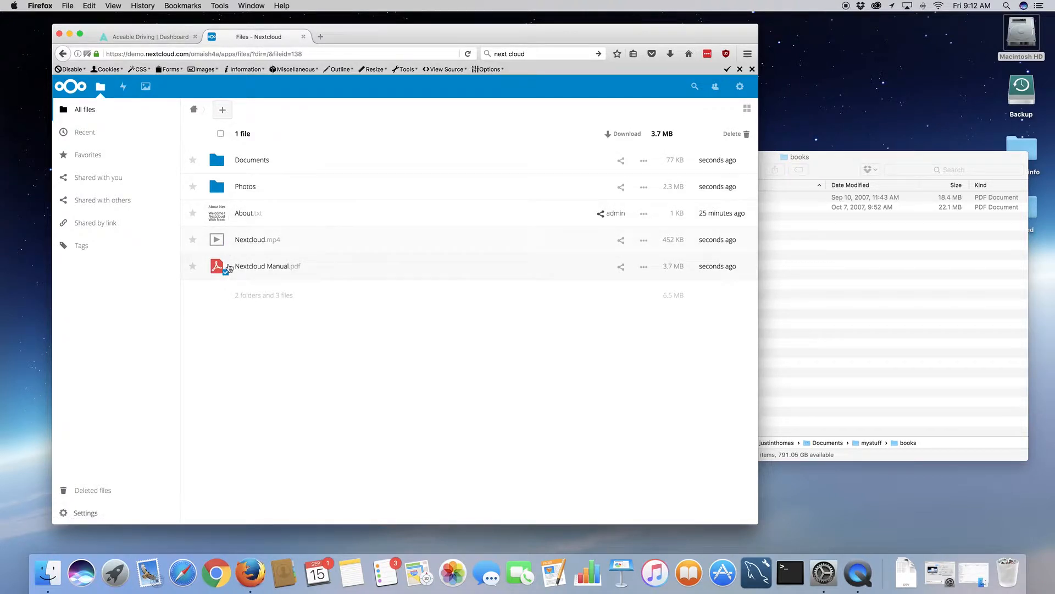
left_click(225, 272)
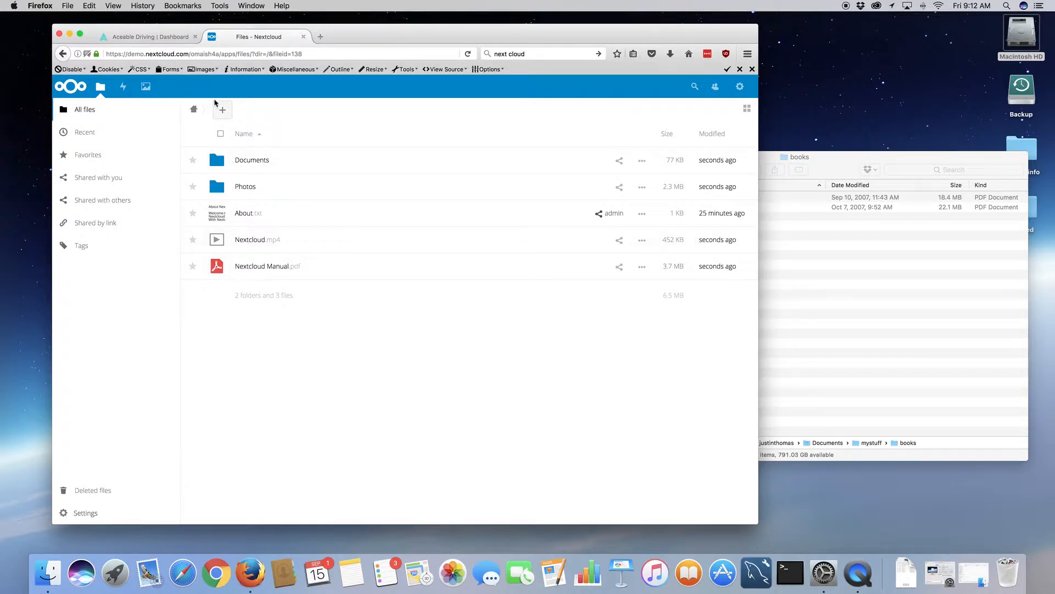
left_click(224, 113)
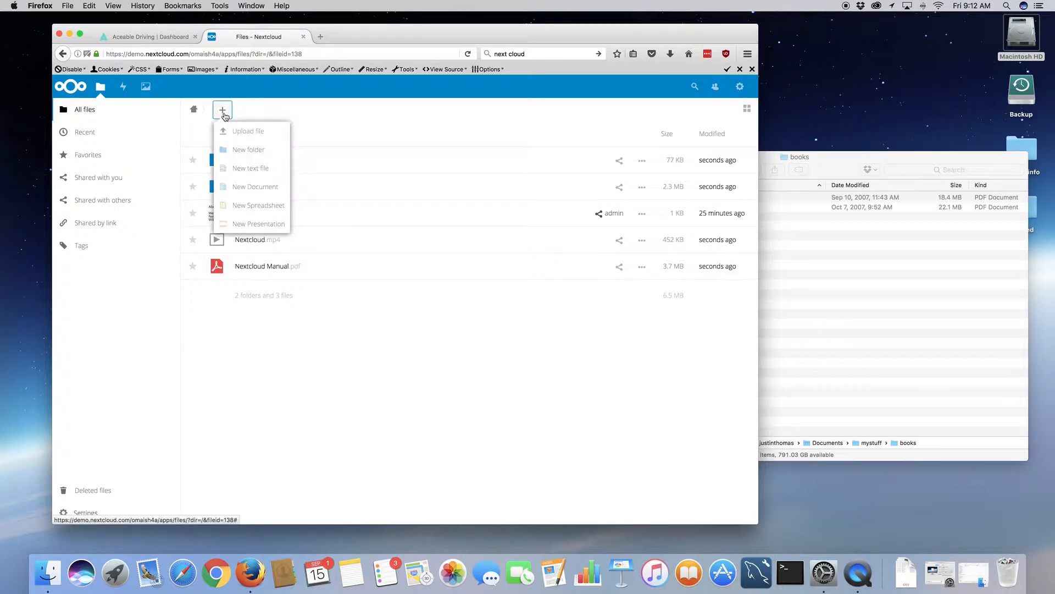
left_click(251, 134)
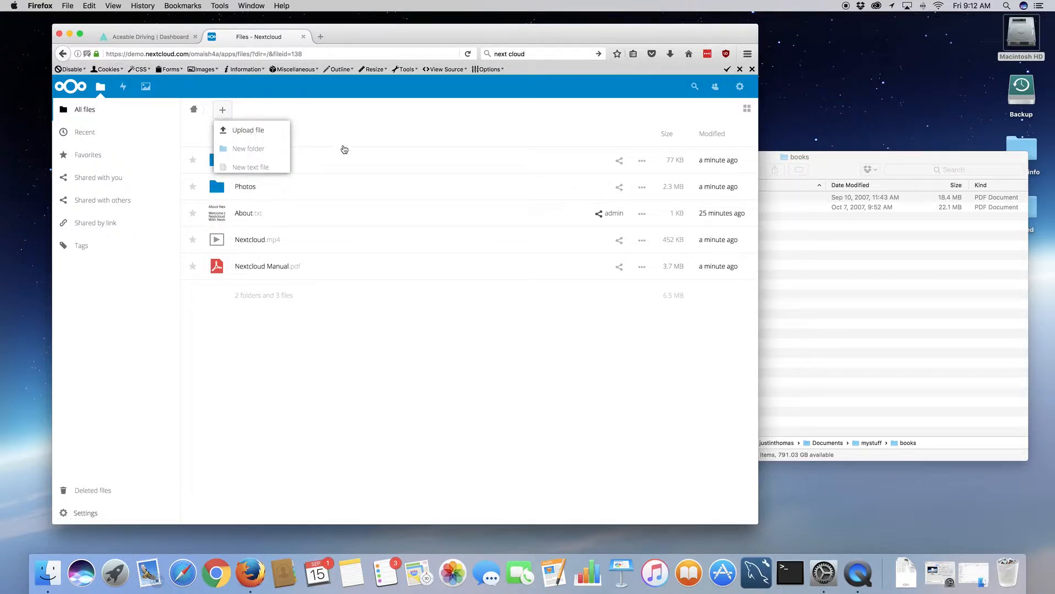
left_click(236, 131)
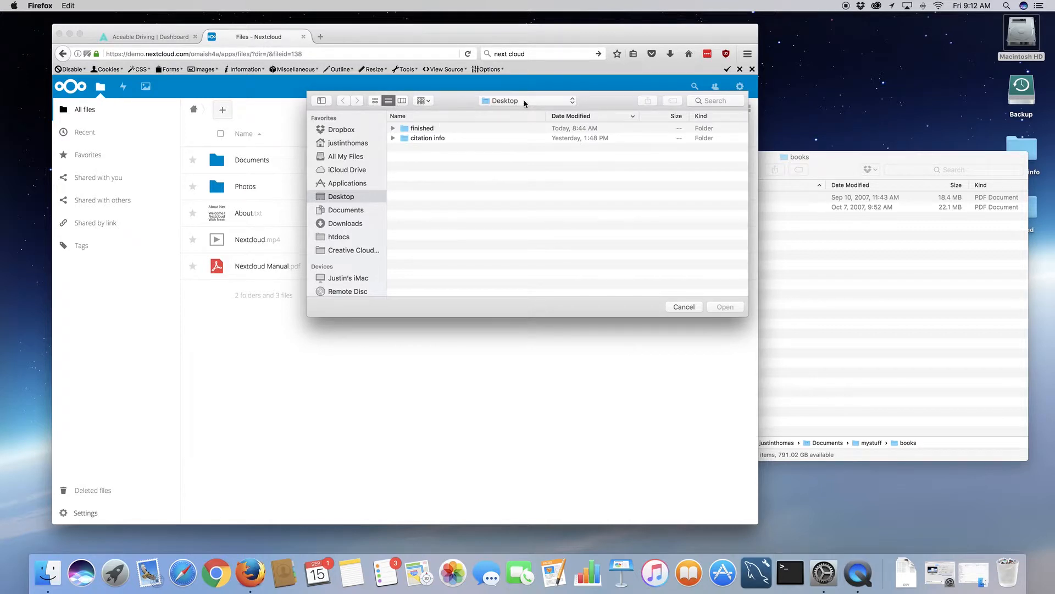
left_click(525, 103)
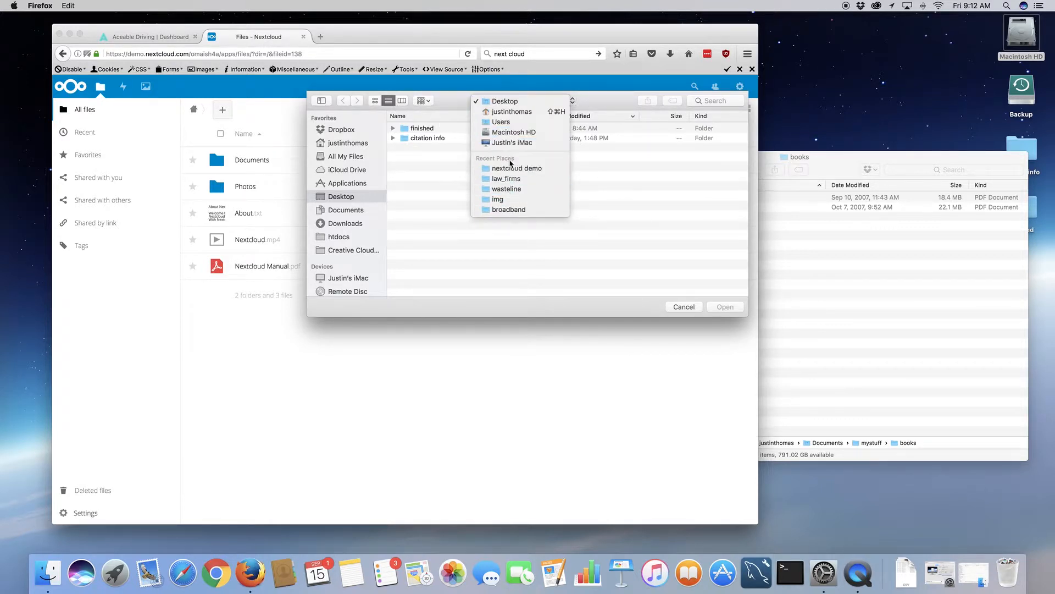
left_click(346, 211)
left_click(346, 210)
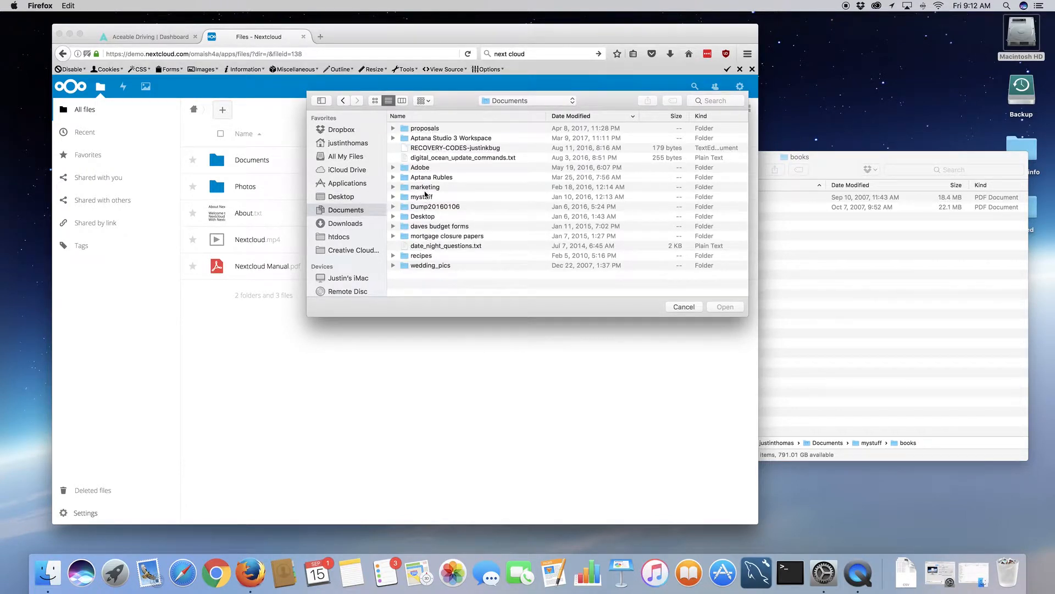
double_click(428, 197)
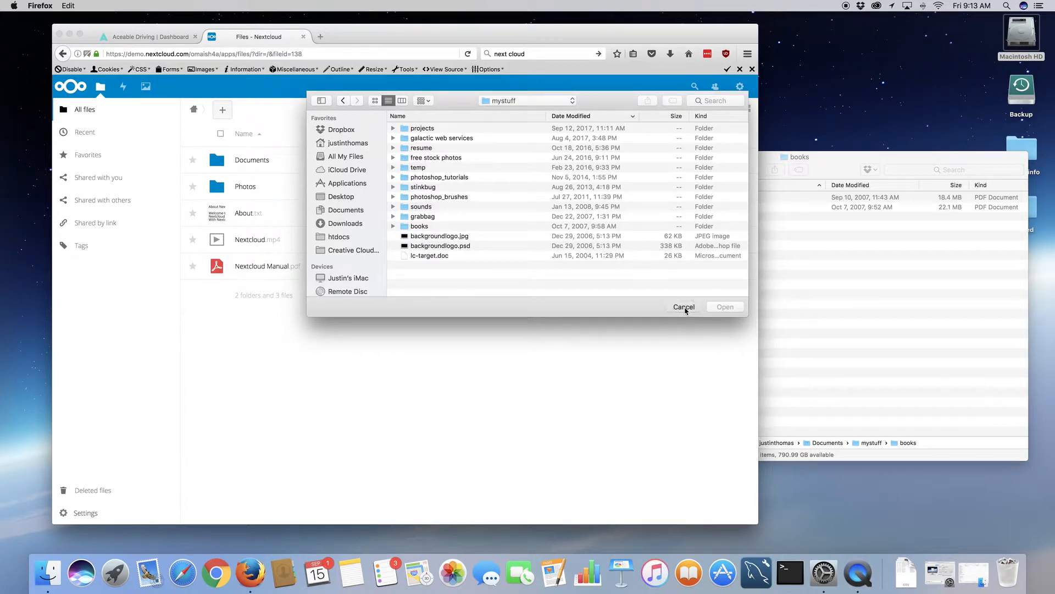
left_click(684, 306)
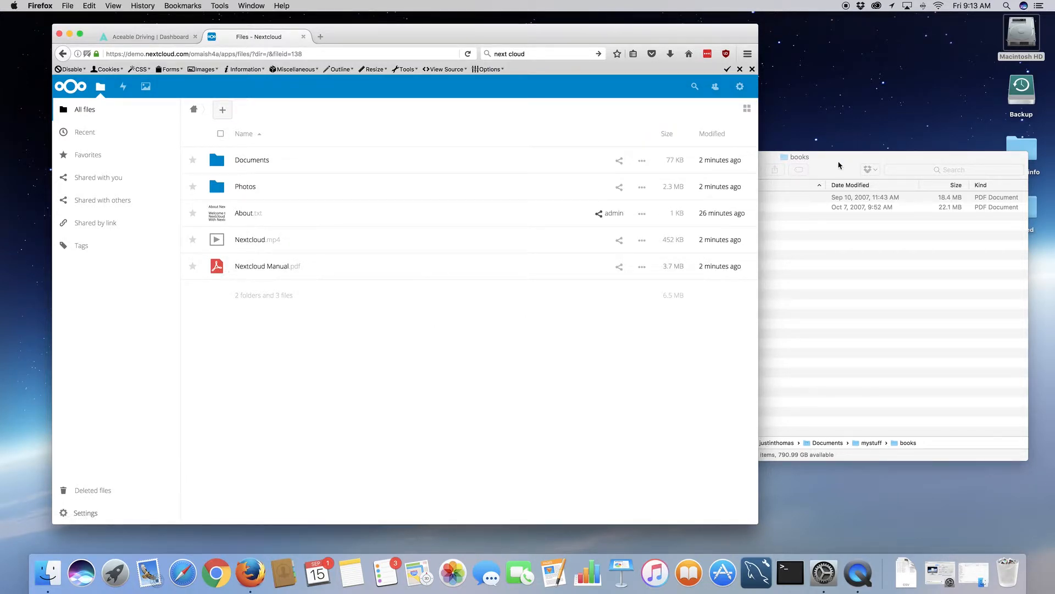
left_click(839, 165)
- Drag MobileWebBook.pdf from Finder's books folder into Nextcloud and watch the upload progress
left_click(222, 110)
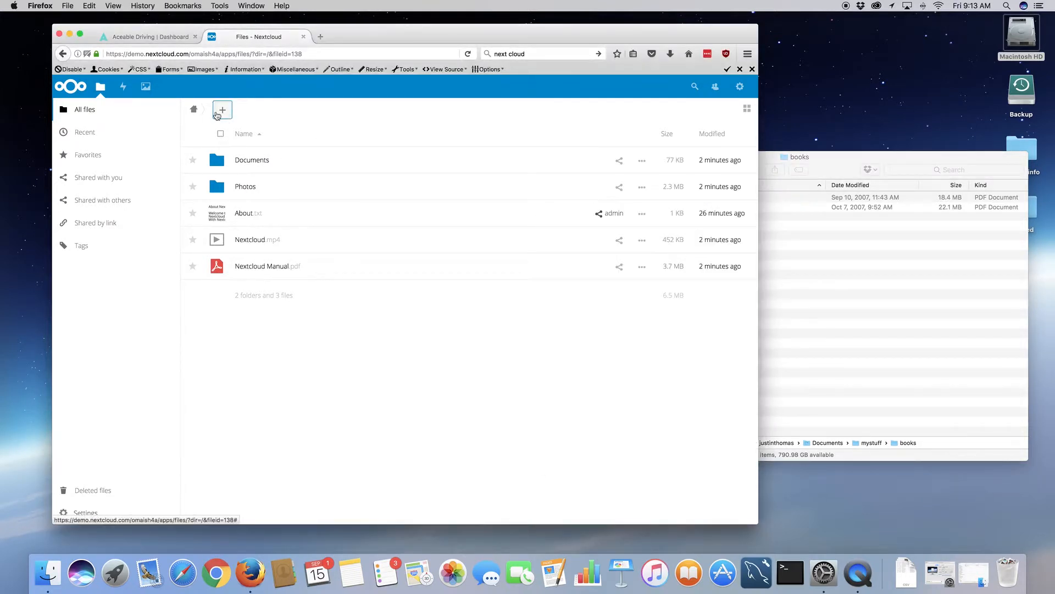
left_click(222, 110)
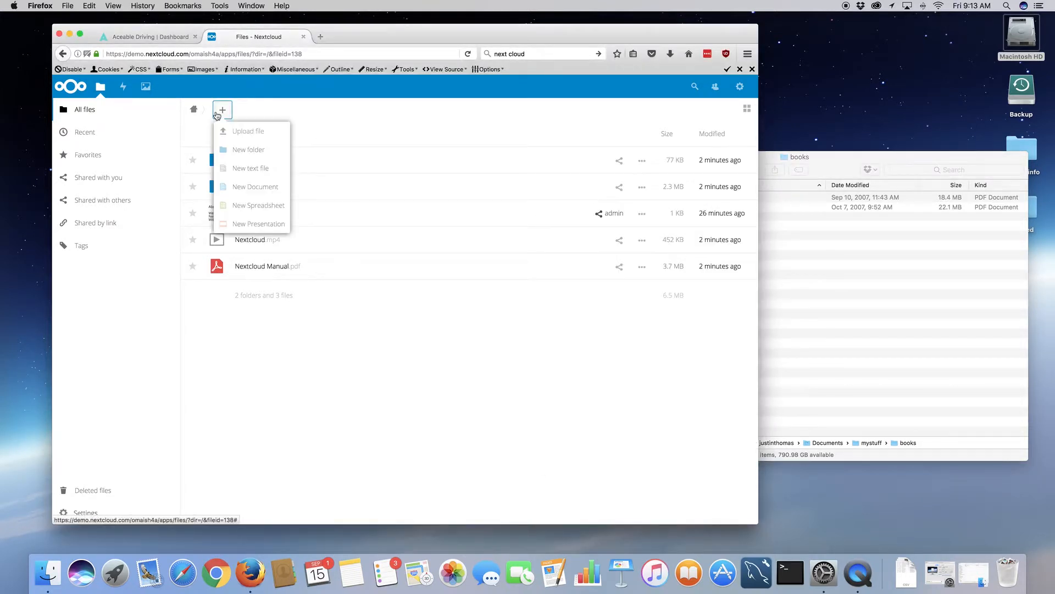
left_click(437, 373)
left_click(841, 182)
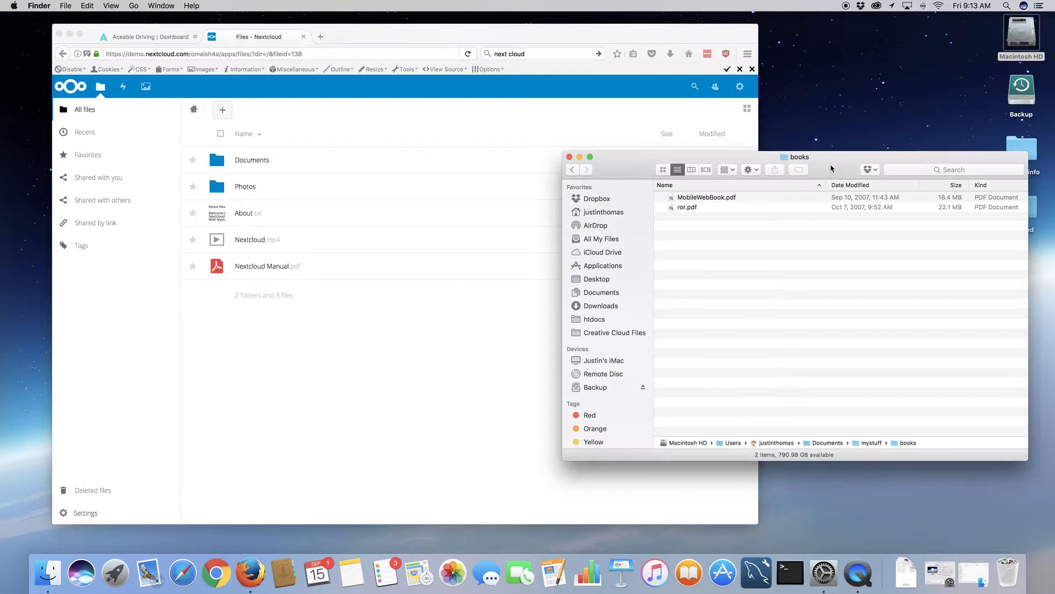
left_click(705, 199)
left_click_drag(701, 200, 444, 304)
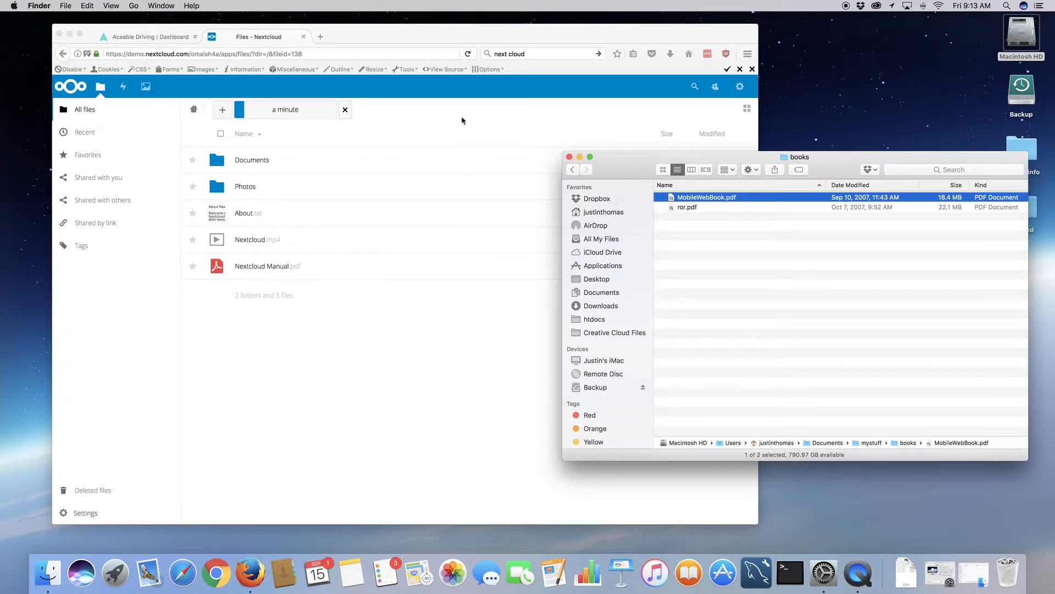
left_click(447, 111)
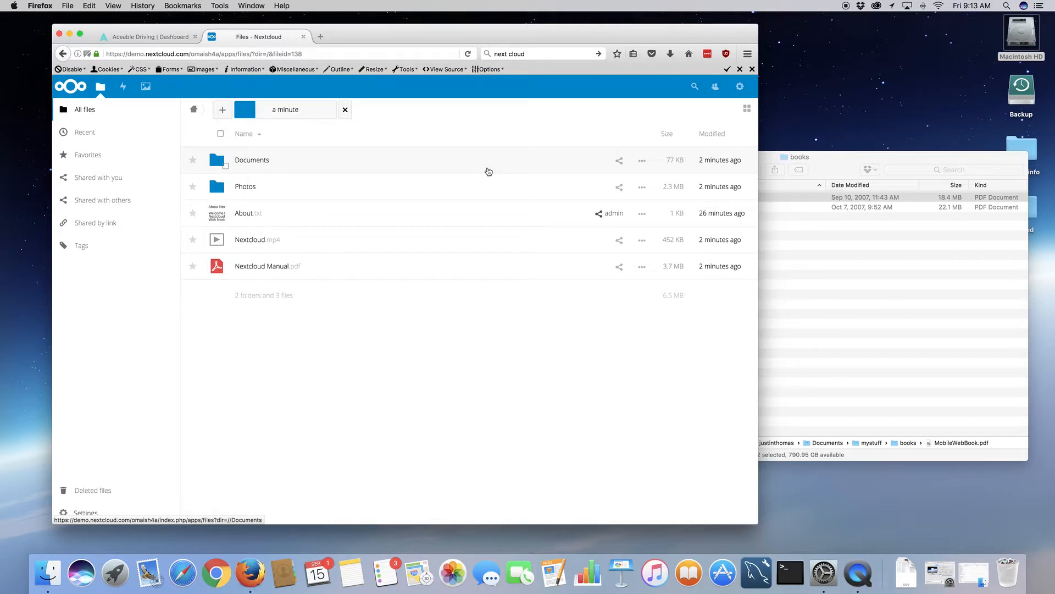
left_click(831, 161)
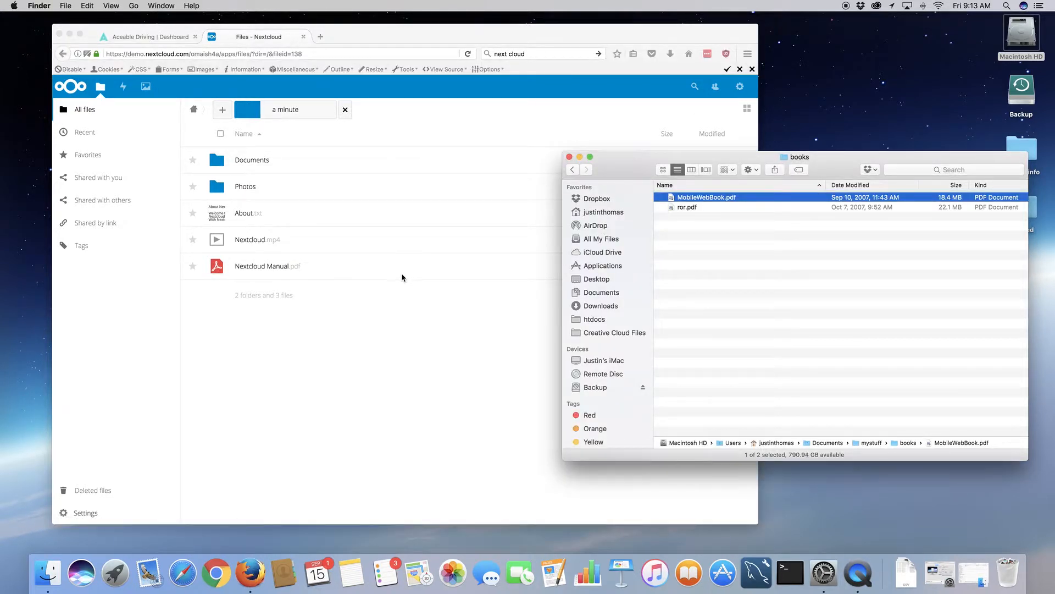
left_click(461, 115)
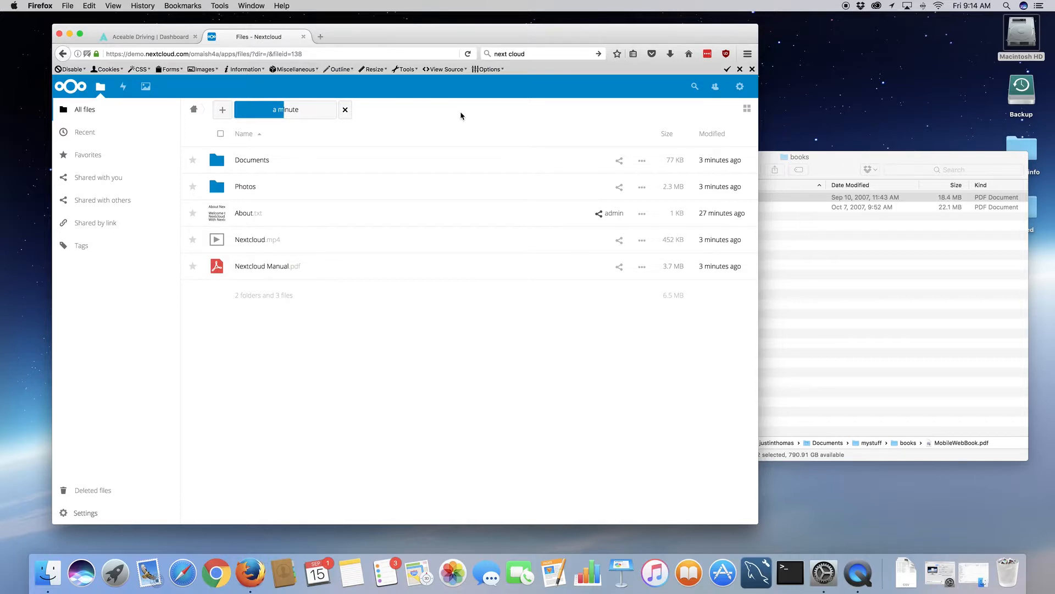
left_click(843, 170)
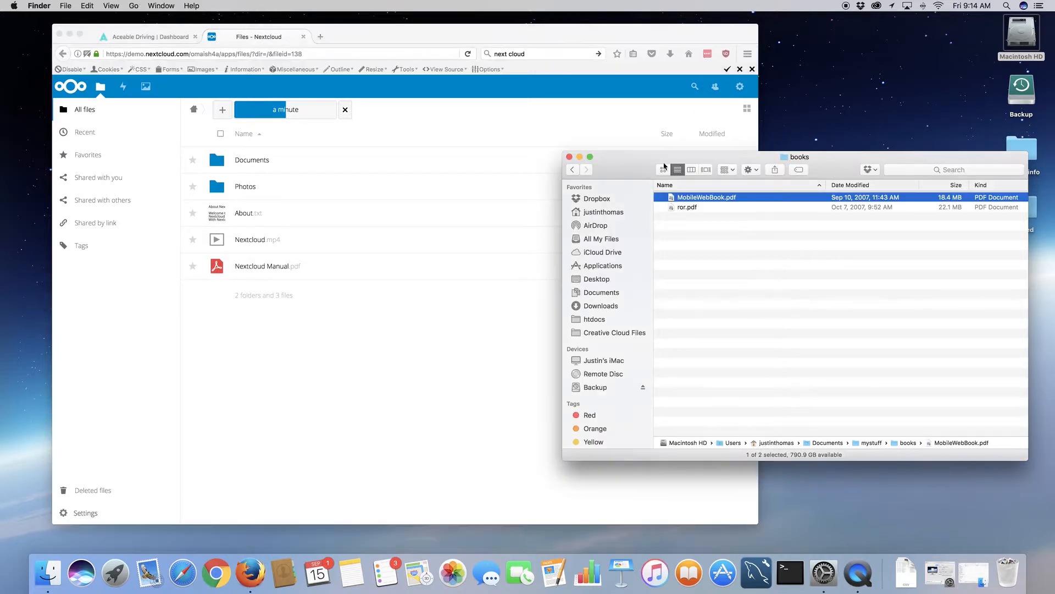
- Upload 18_8M.WAV and 33_8M.WAV from Finder's sounds folder into Nextcloud's file list
left_click(572, 169)
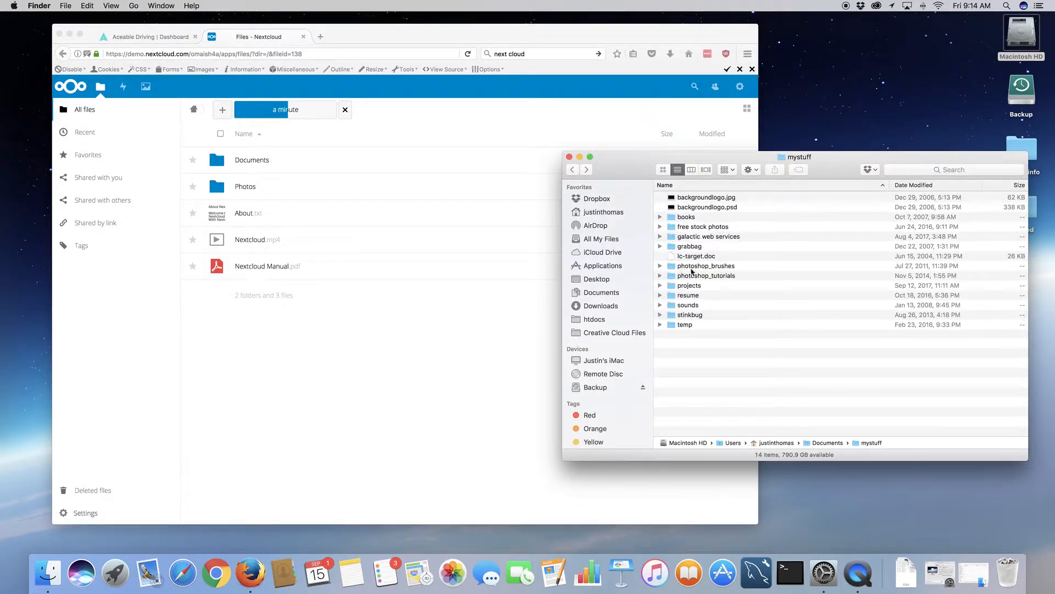
double_click(688, 305)
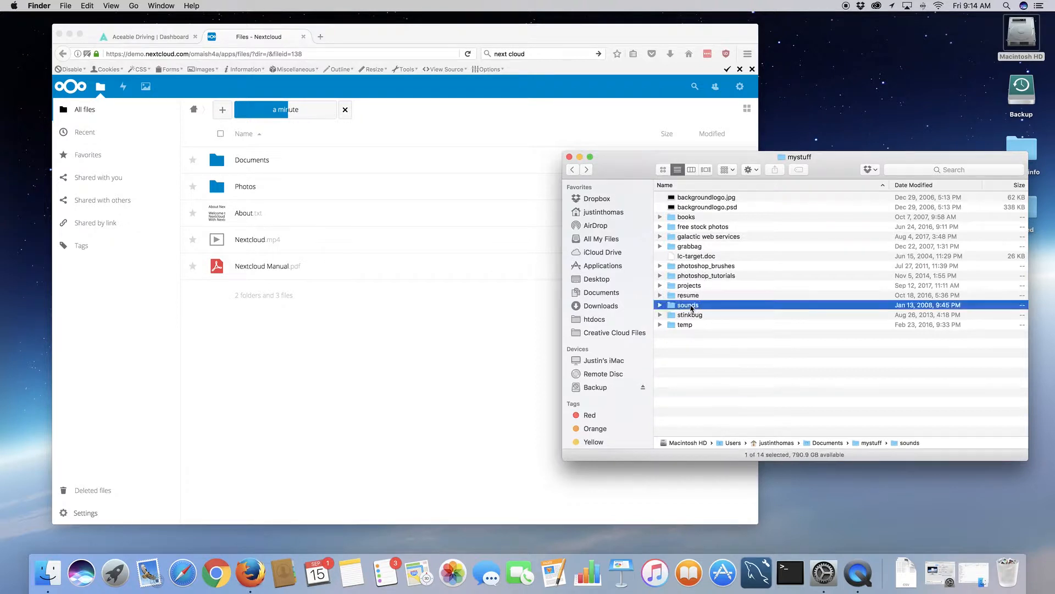
left_click(689, 198)
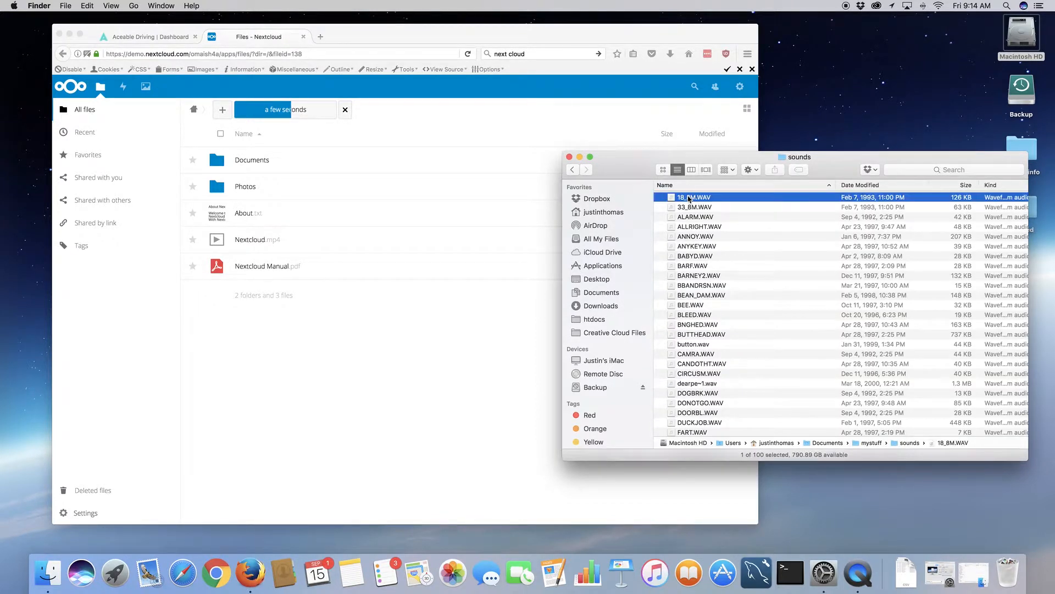
left_click(693, 207, "super")
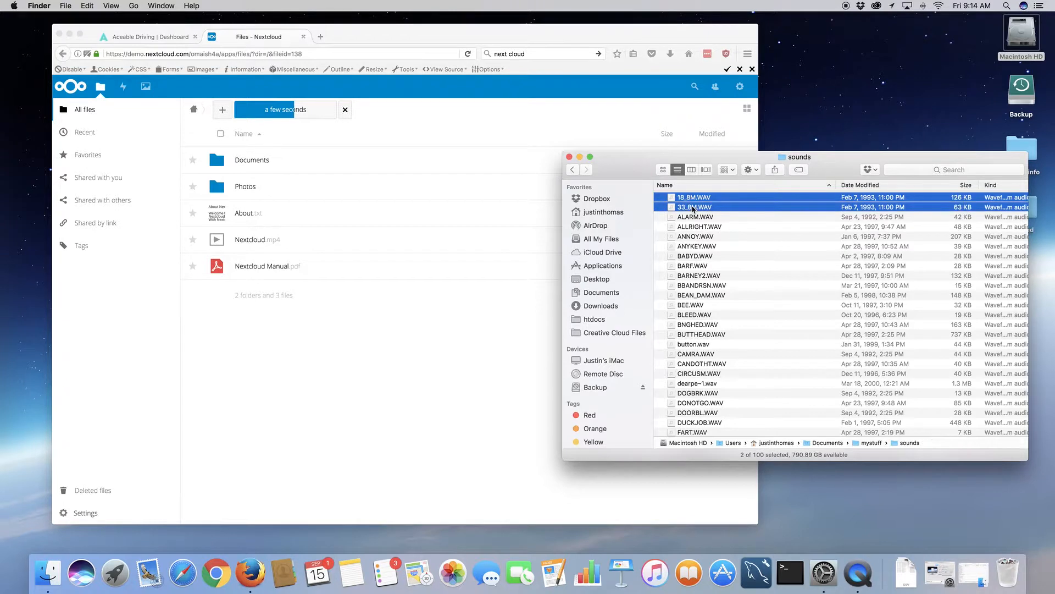
left_click_drag(690, 199, 396, 335)
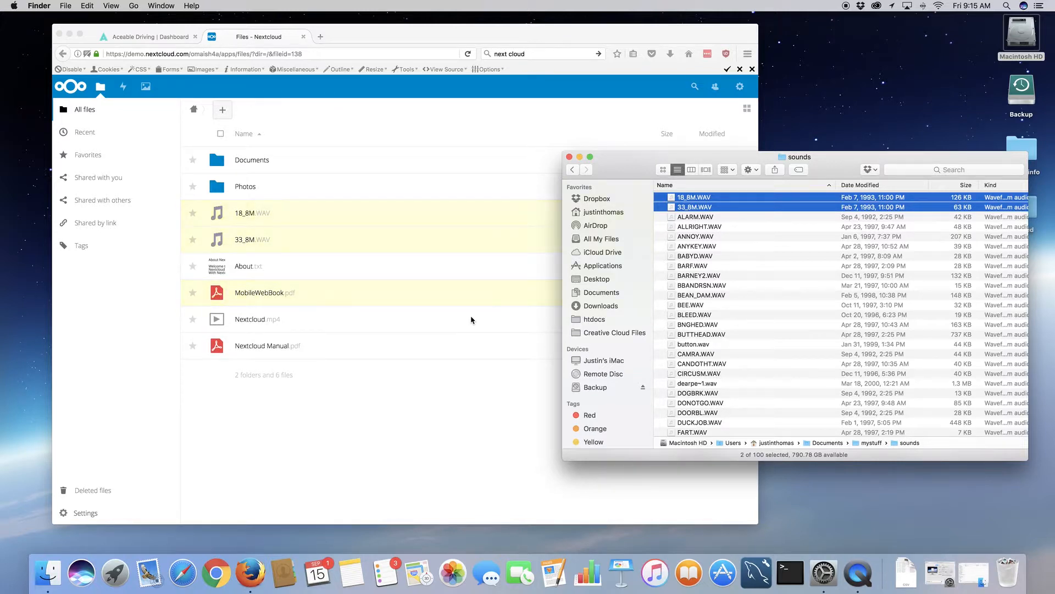
left_click(419, 389)
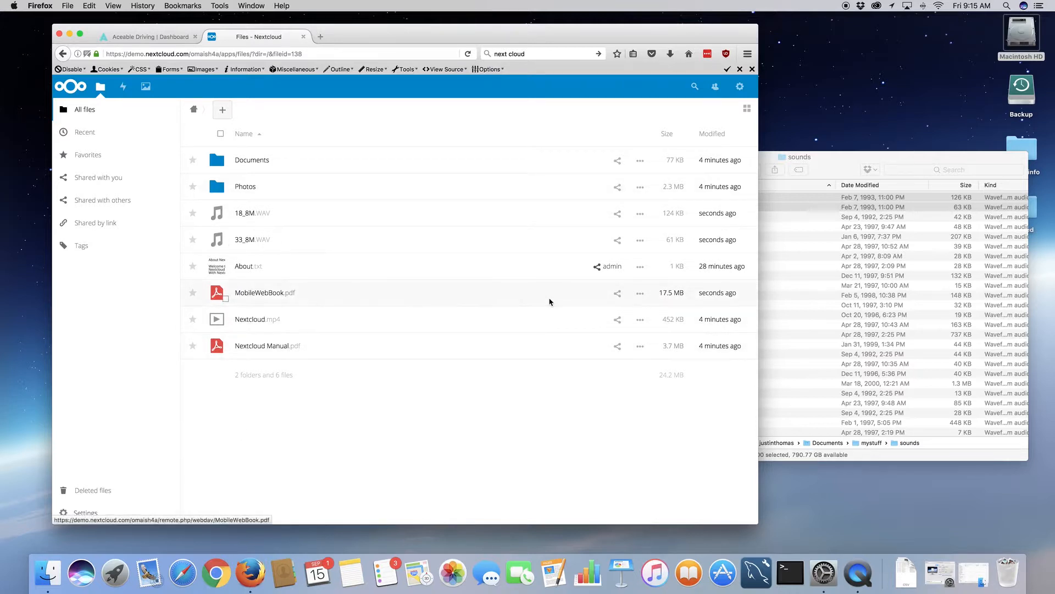
- Log out of user1's account and sign back in as admin with the admin password
left_click(740, 87)
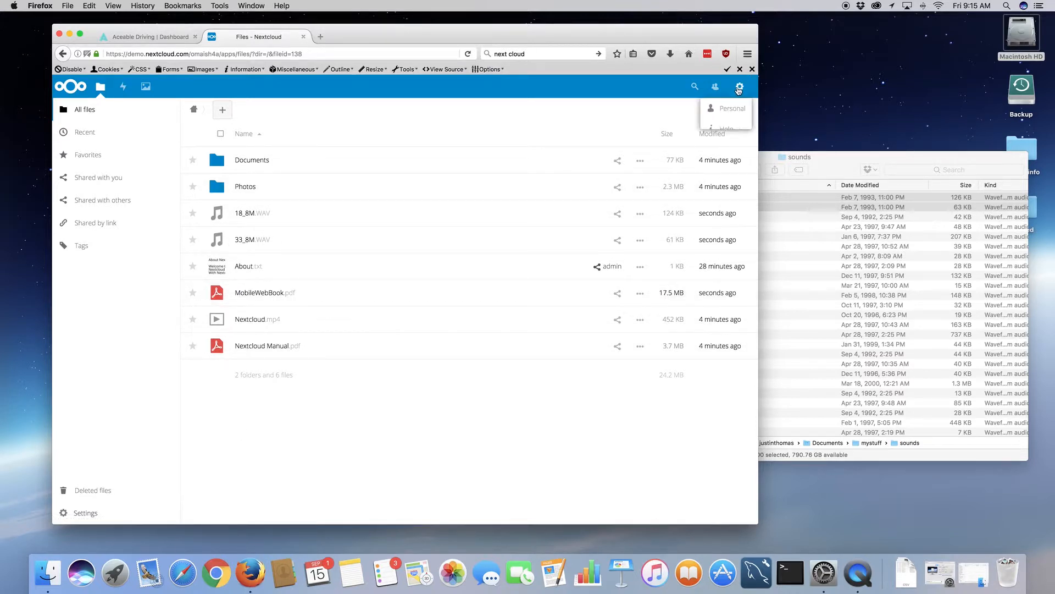
left_click(734, 147)
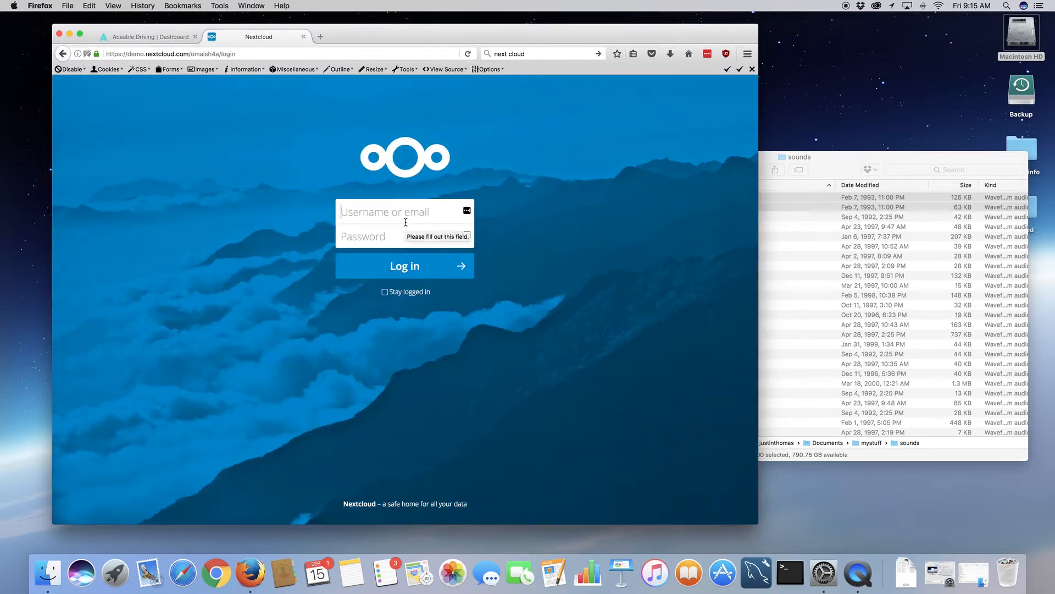
type("admin")
key("Tab")
type("admin")
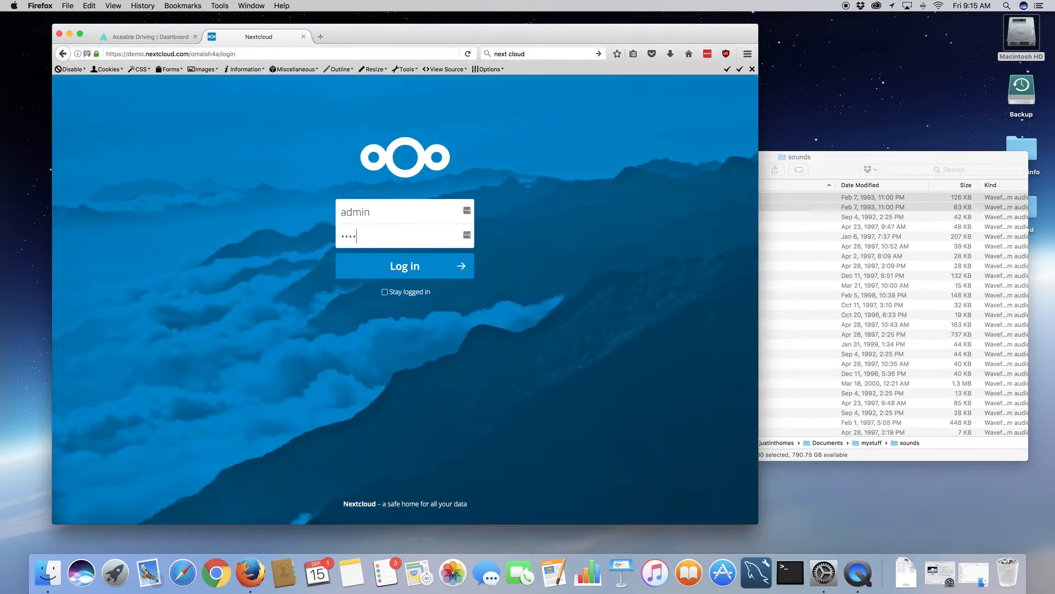
key("Return")
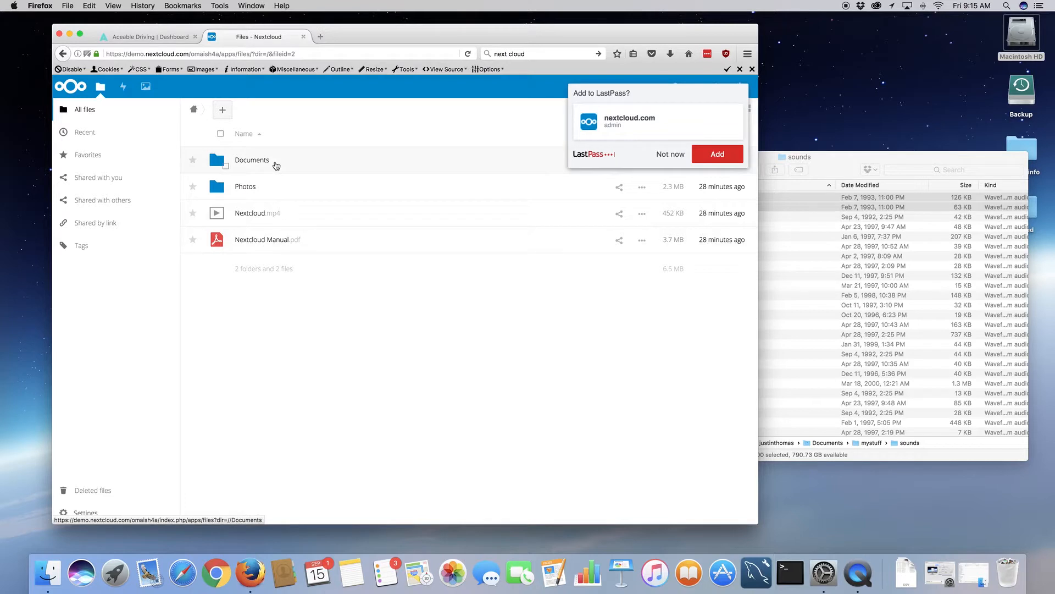
left_click(670, 154)
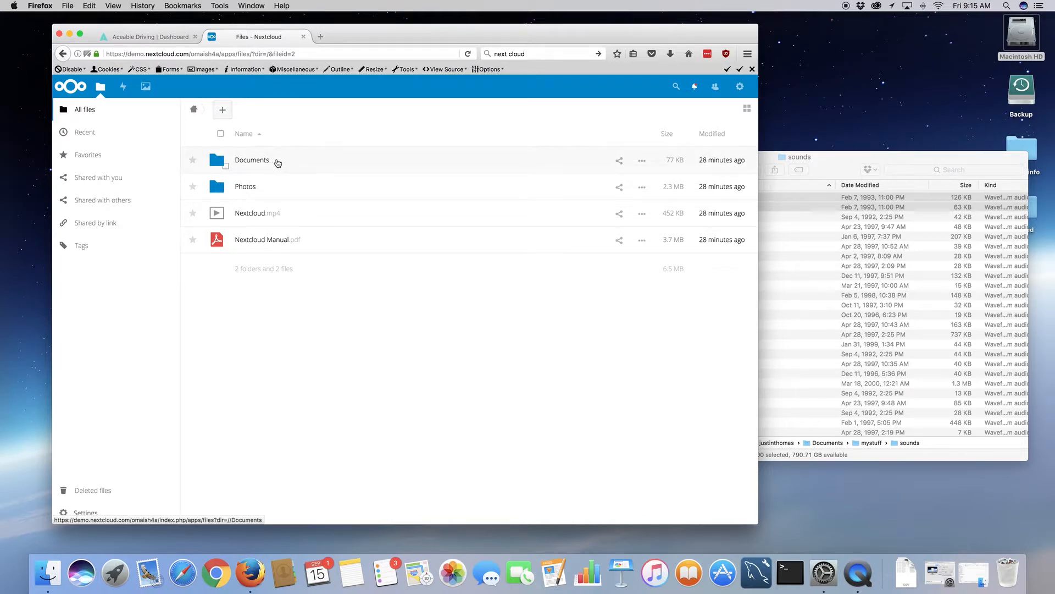
left_click(642, 161)
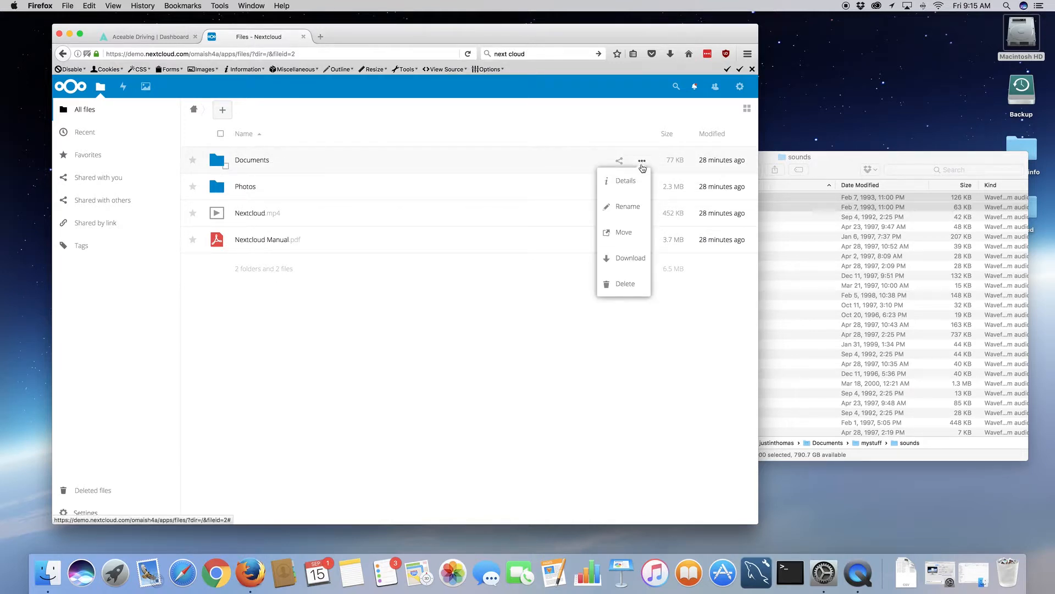
left_click(504, 313)
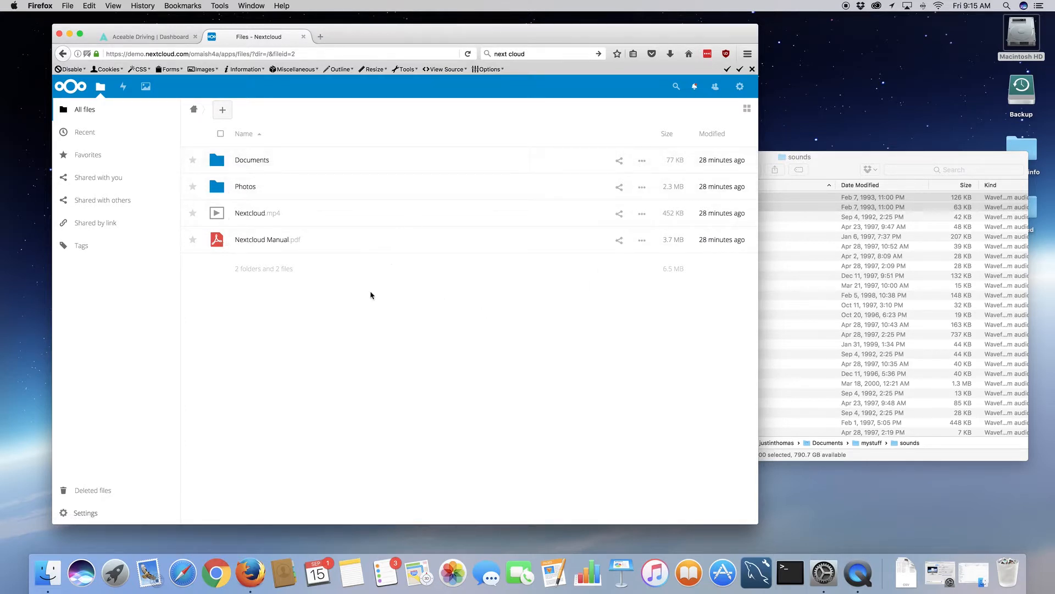
left_click(642, 161)
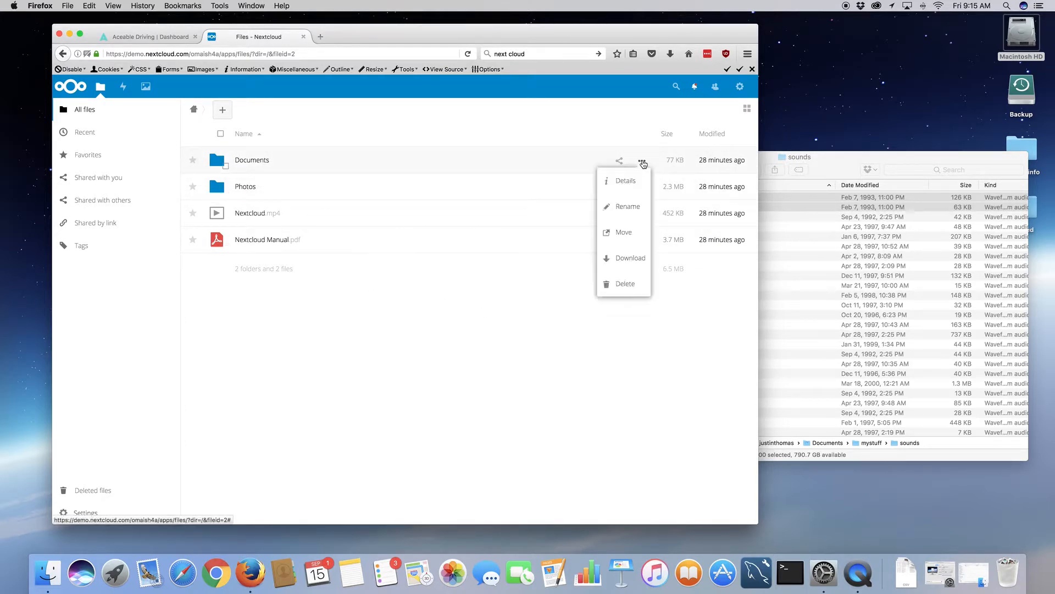
left_click(572, 313)
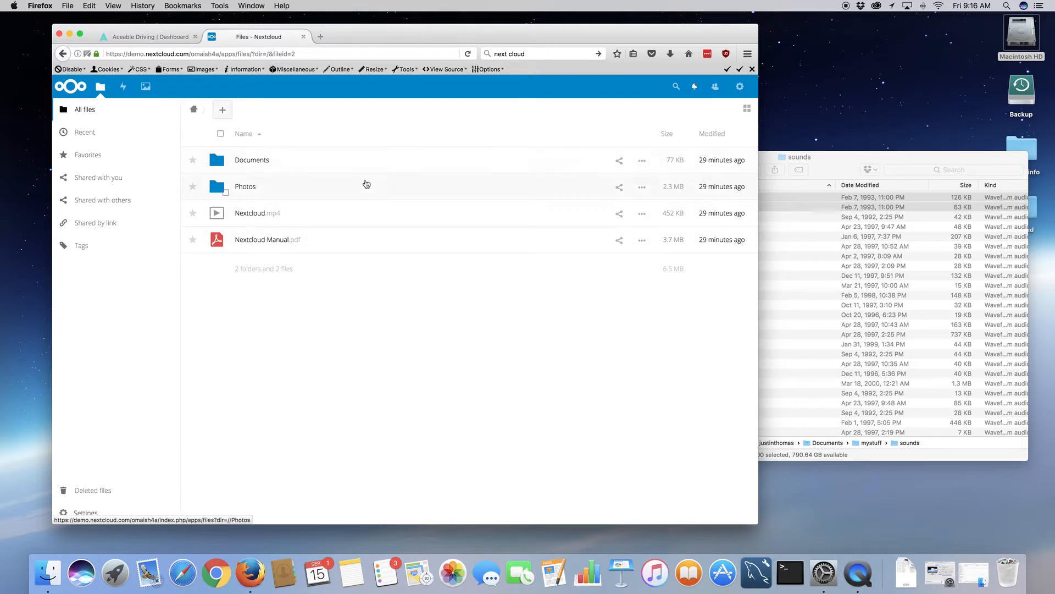
- Create a new folder named 'client one docs' and show its sharing details
left_click(220, 107)
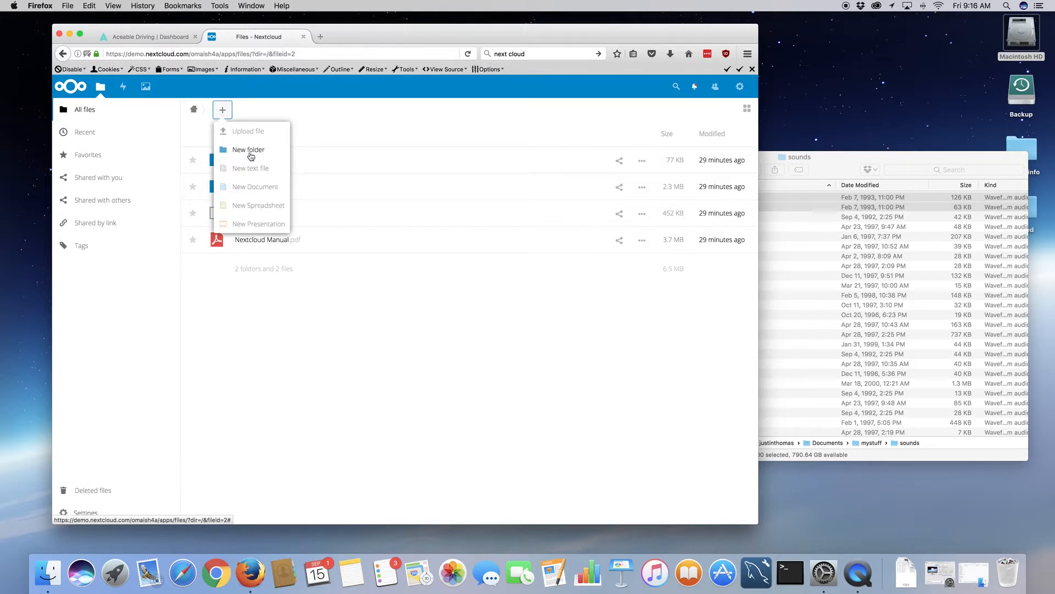
left_click(251, 154)
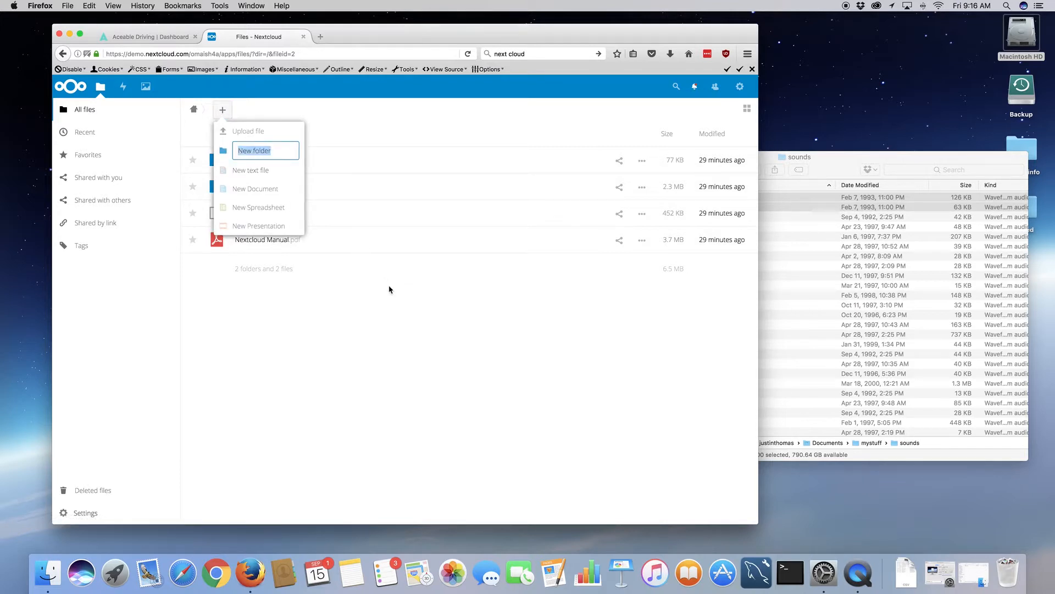
type("client one docs")
key("Return")
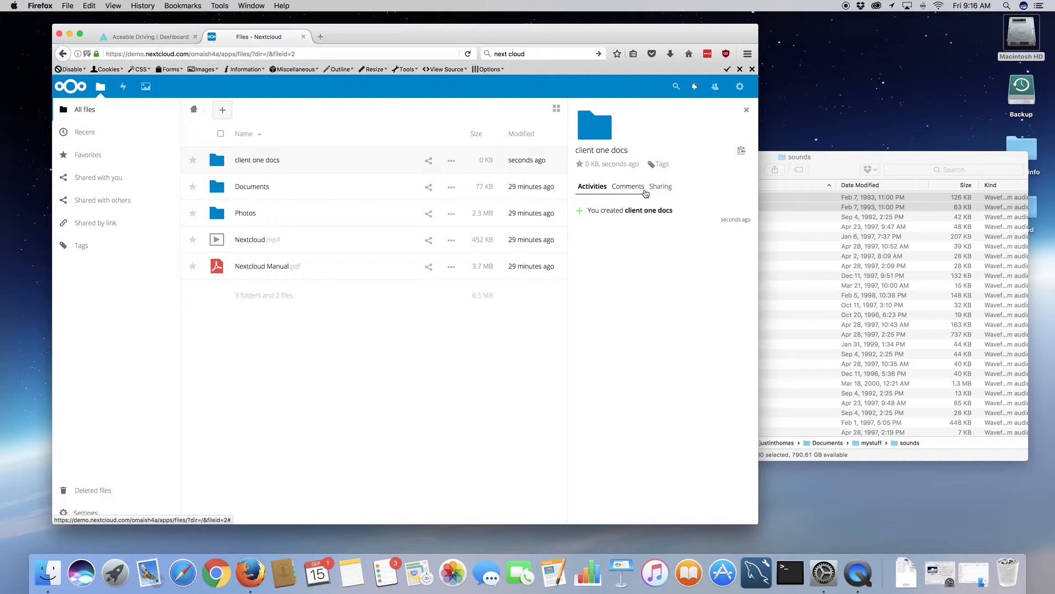
left_click(662, 188)
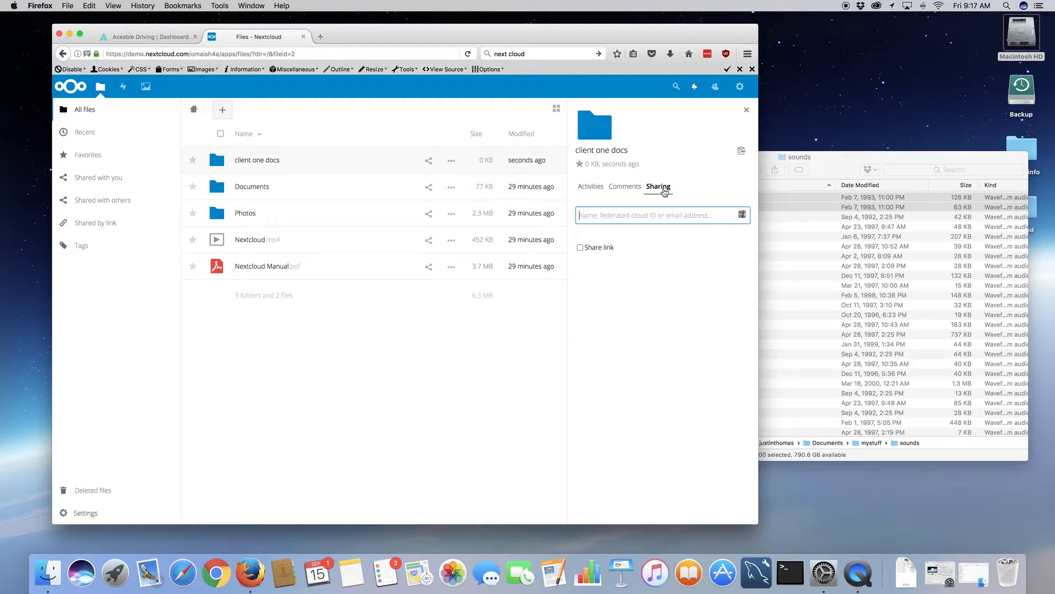
- Share client one docs with the Client One group; remove About.txt's user share and public link
type("client")
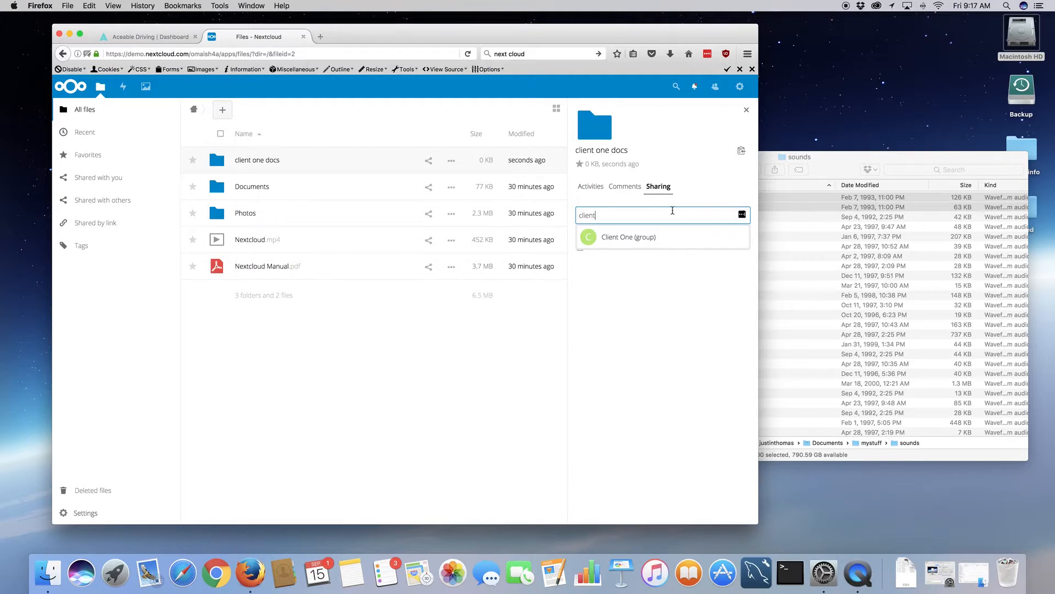
left_click(632, 240)
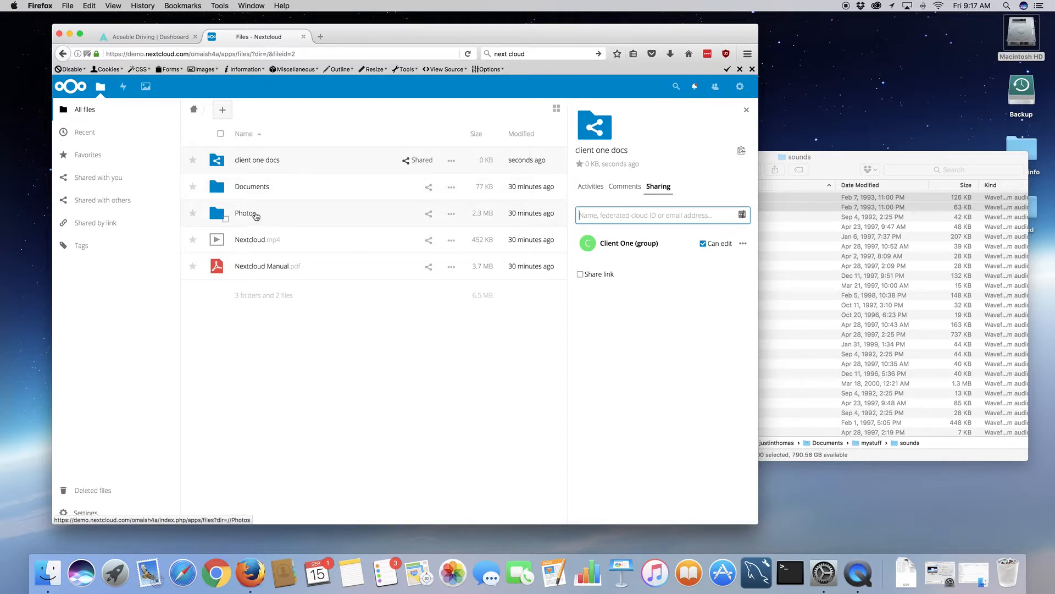
left_click(266, 189)
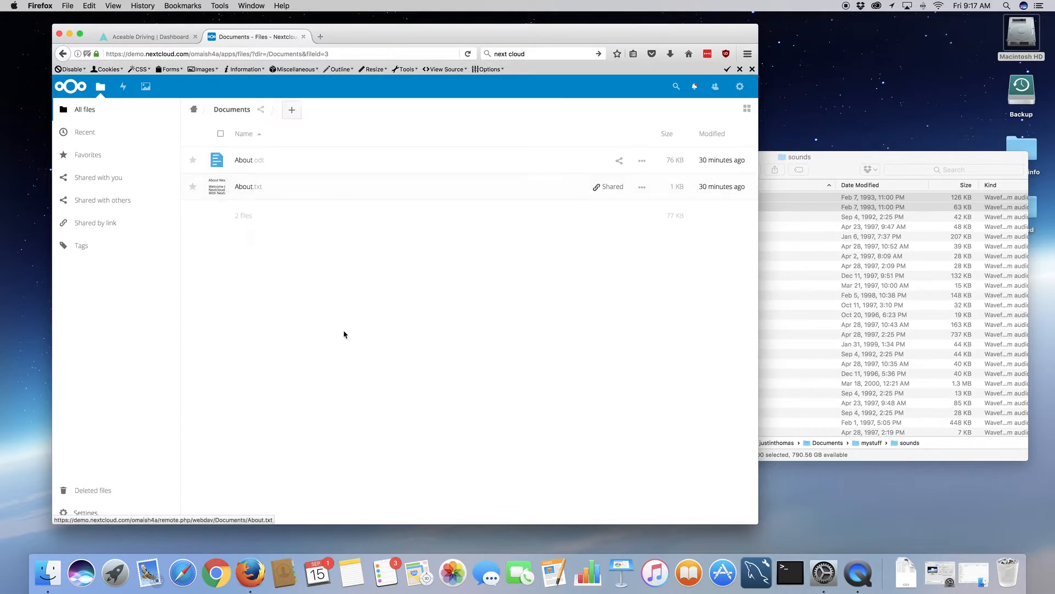
left_click(610, 187)
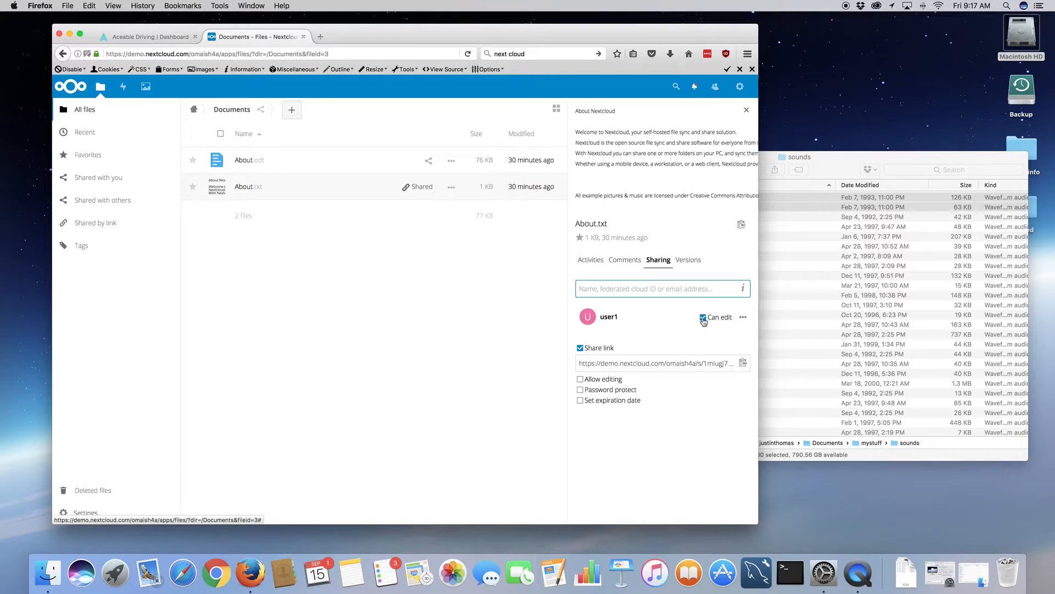
left_click(743, 318)
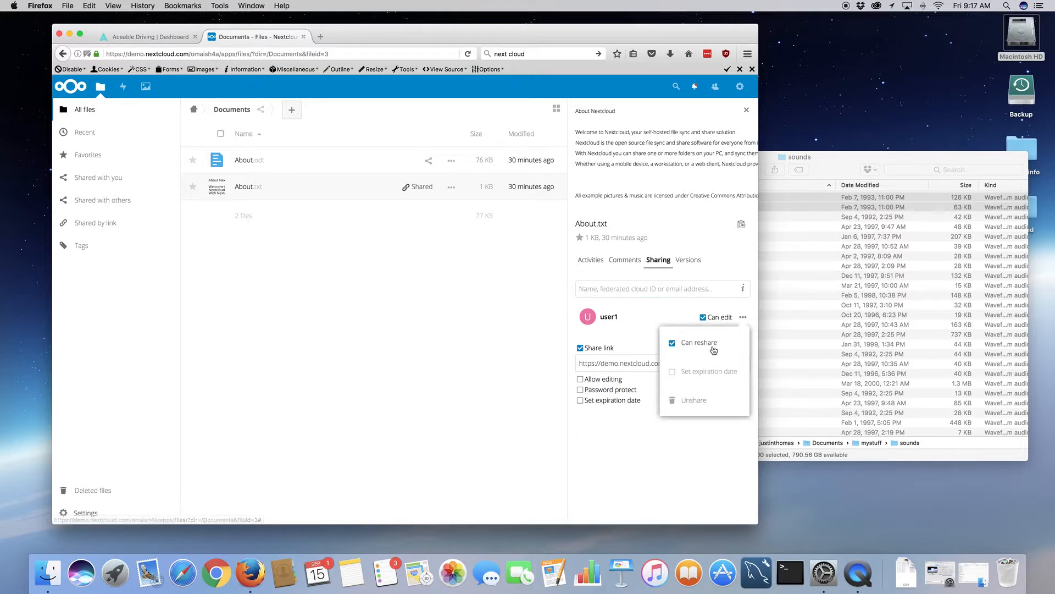
left_click(697, 401)
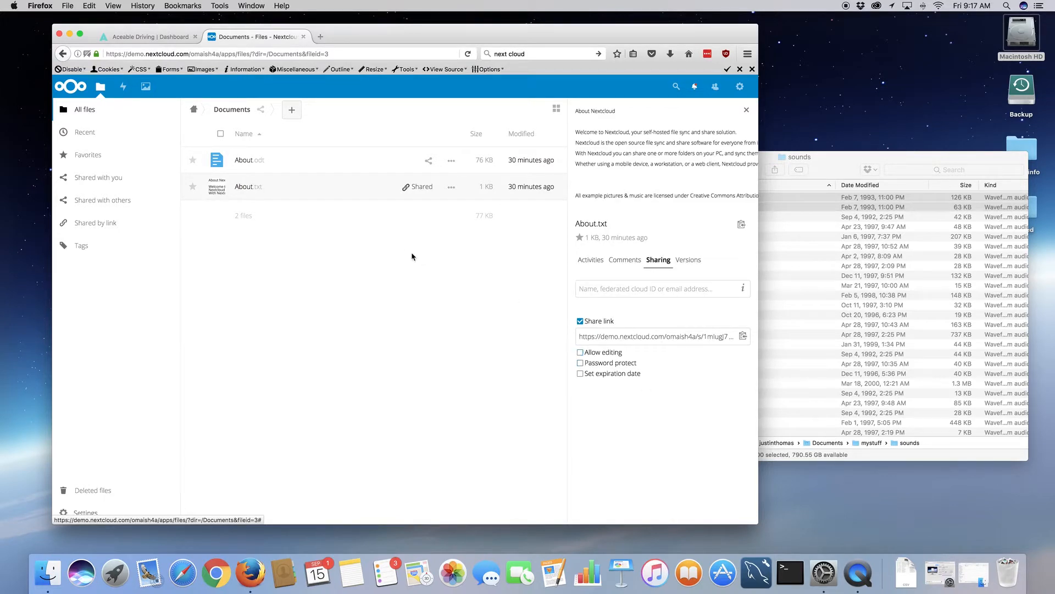
left_click(579, 321)
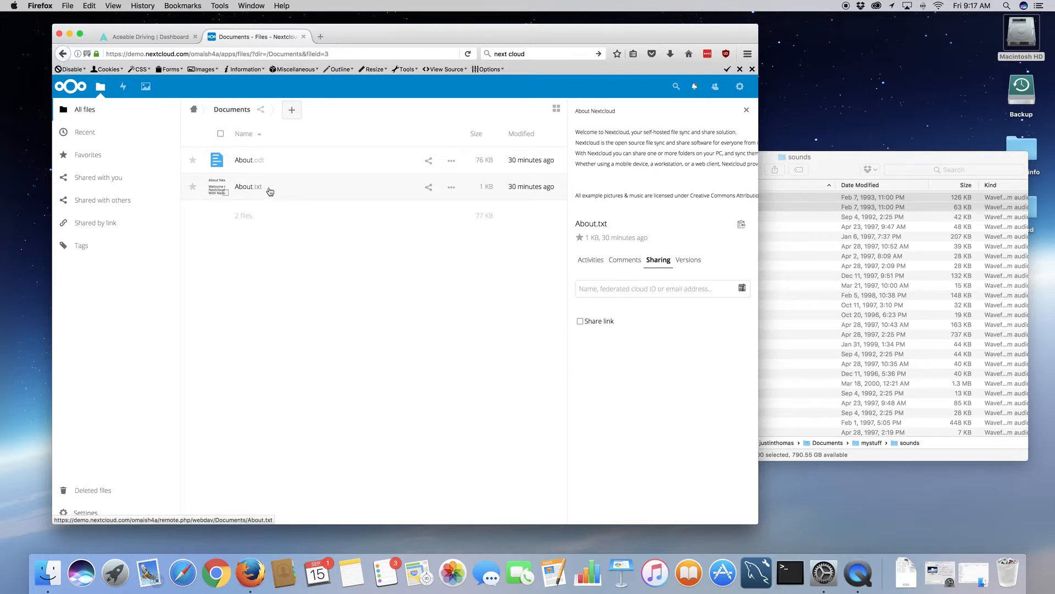
- Move About.txt from Documents into the client one docs folder
left_click(452, 188)
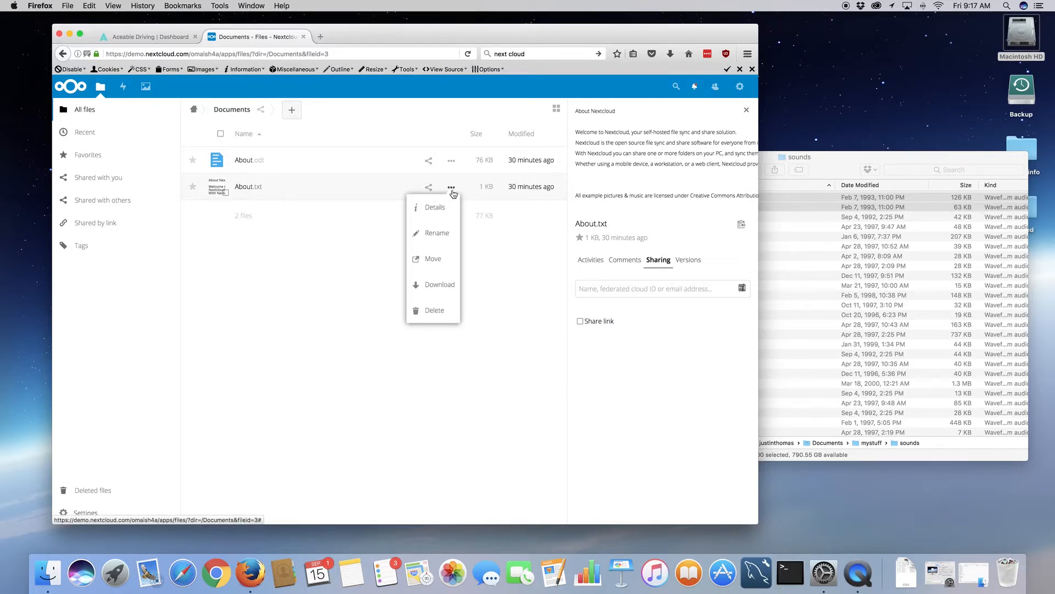
left_click(433, 259)
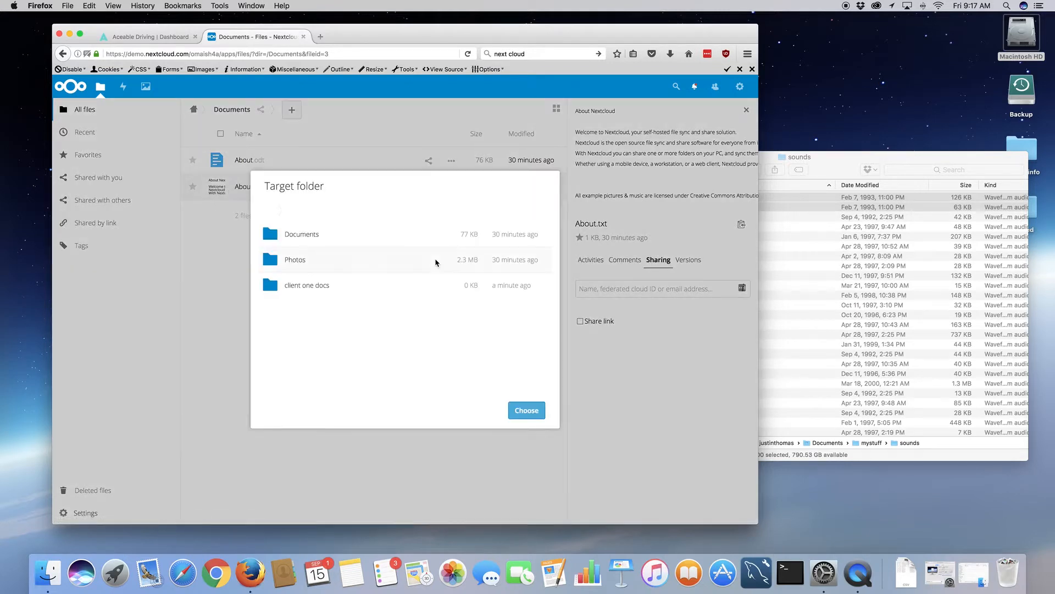
left_click(311, 290)
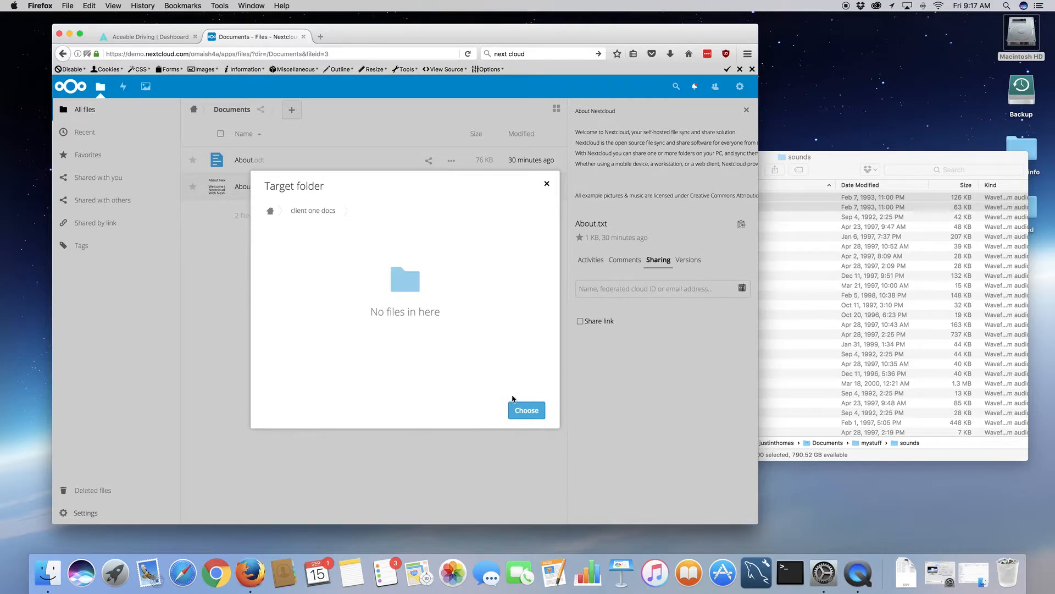
left_click(521, 410)
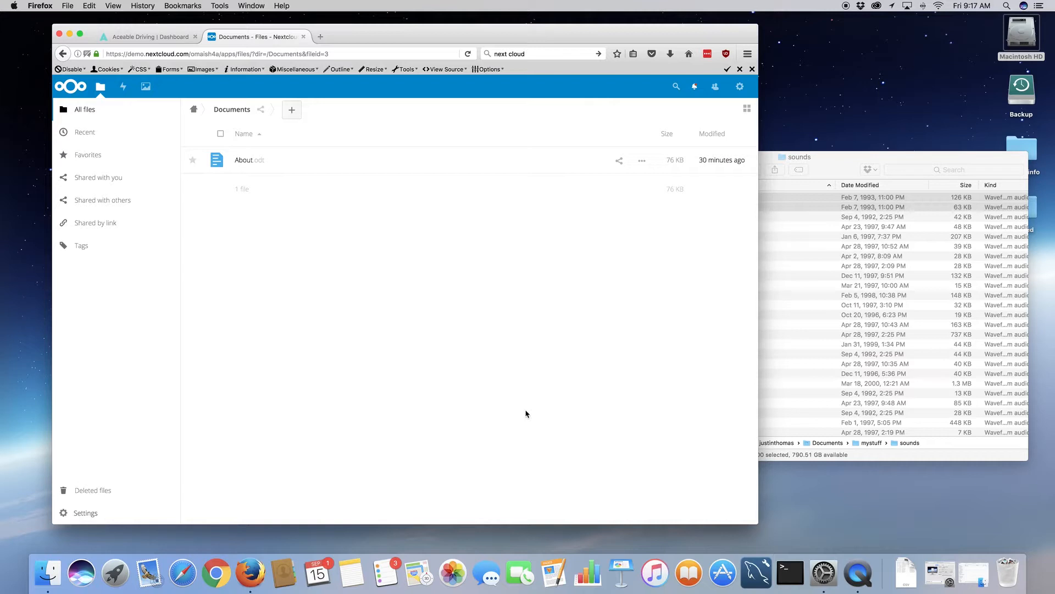
- Confirm client one docs now holds About.txt, then return to the home folder
left_click(193, 109)
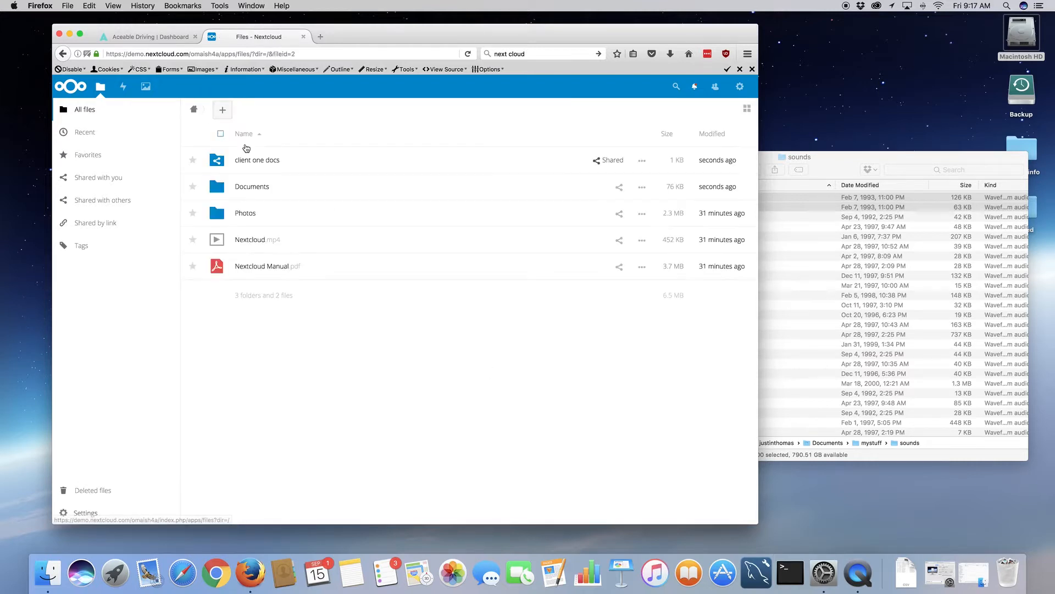
left_click(278, 161)
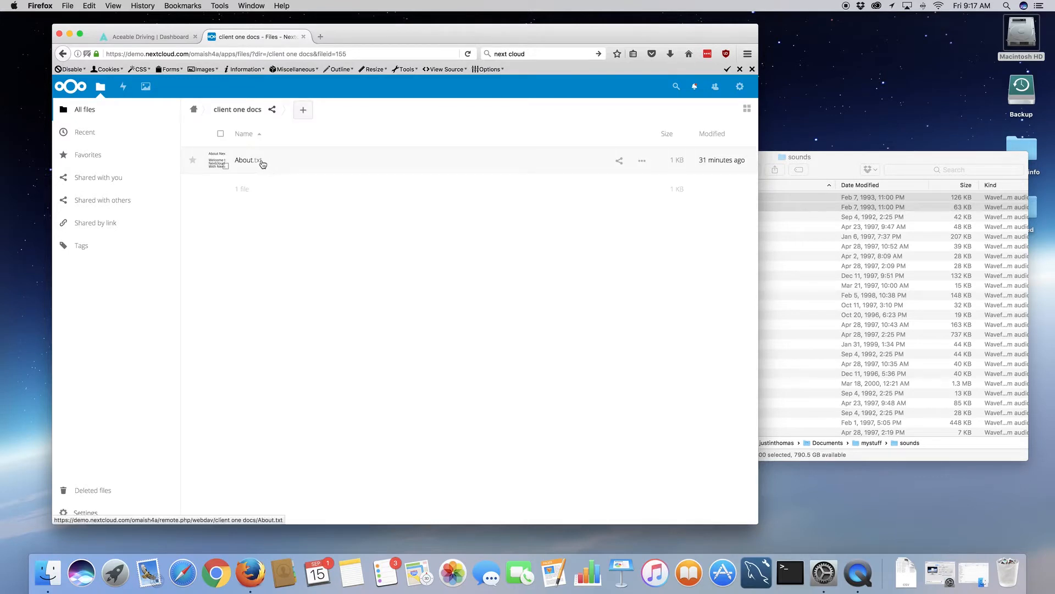
left_click(198, 113)
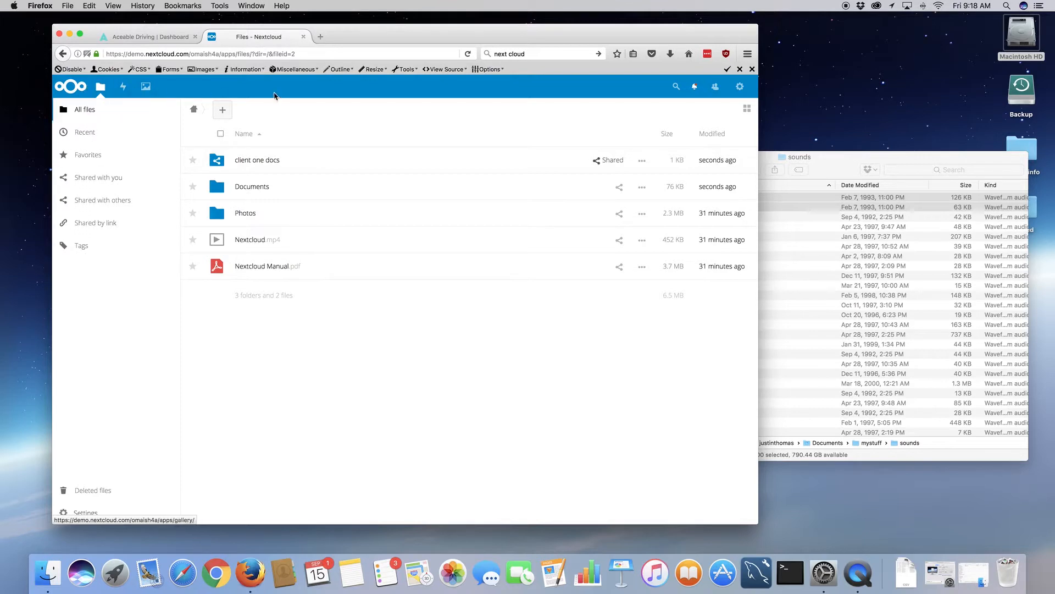
- Log out of admin and sign in as user1 with that user's password
left_click(740, 88)
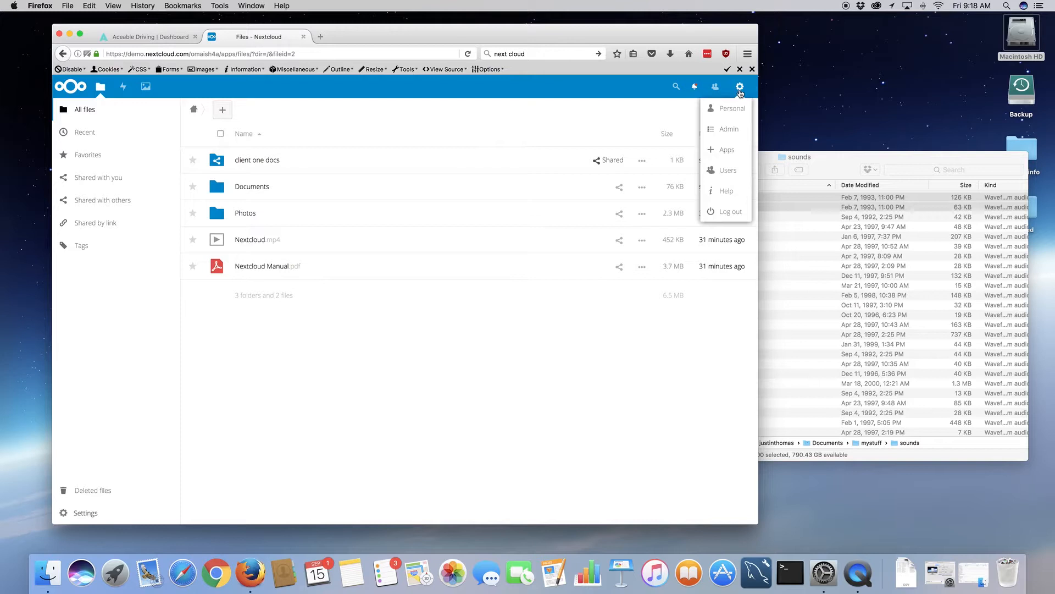
left_click(726, 213)
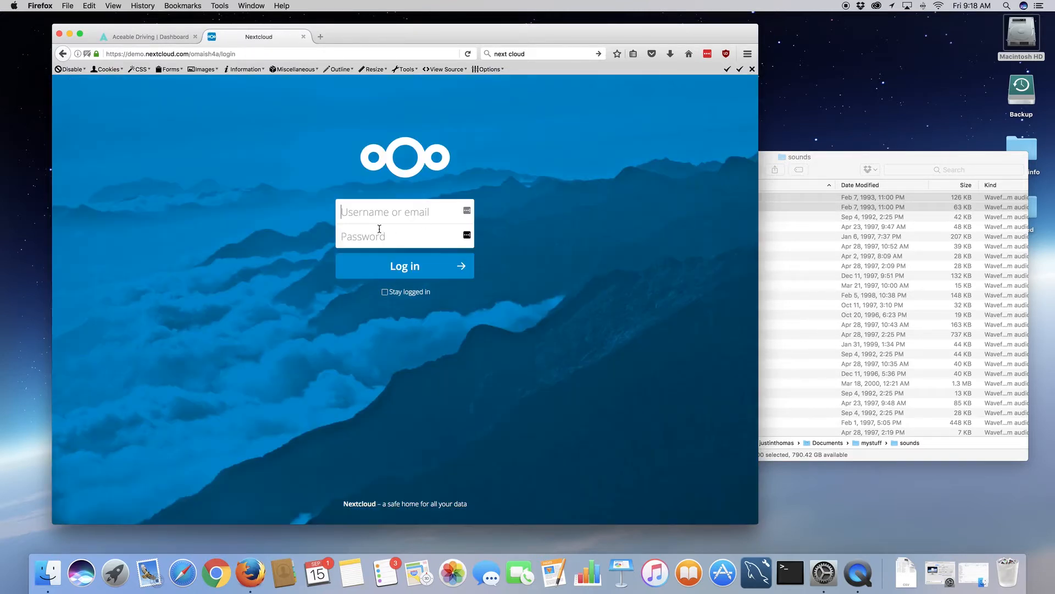
type("user1")
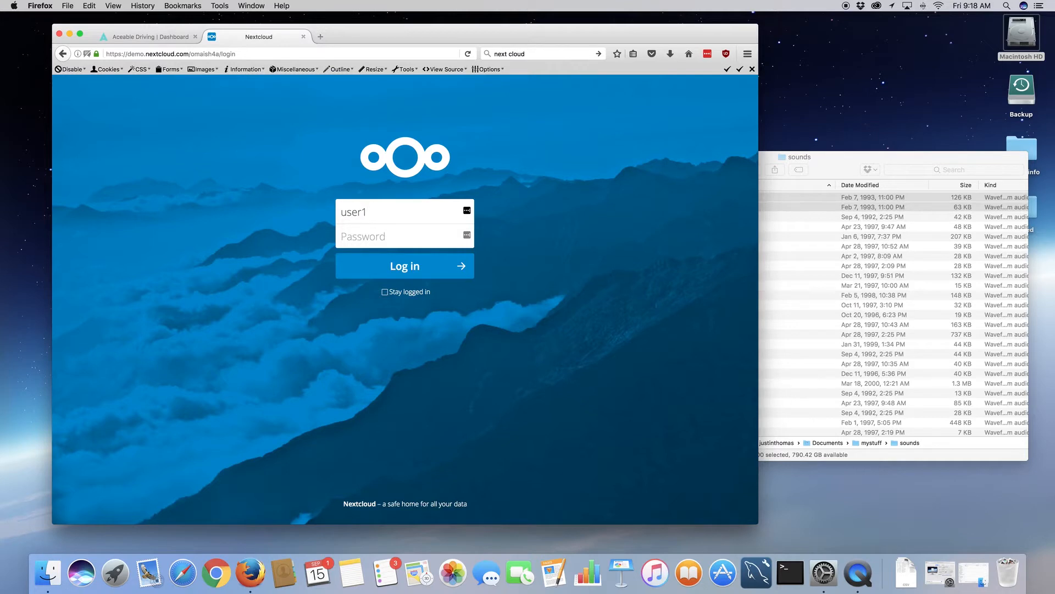
key("Tab")
type("user1")
key("Return")
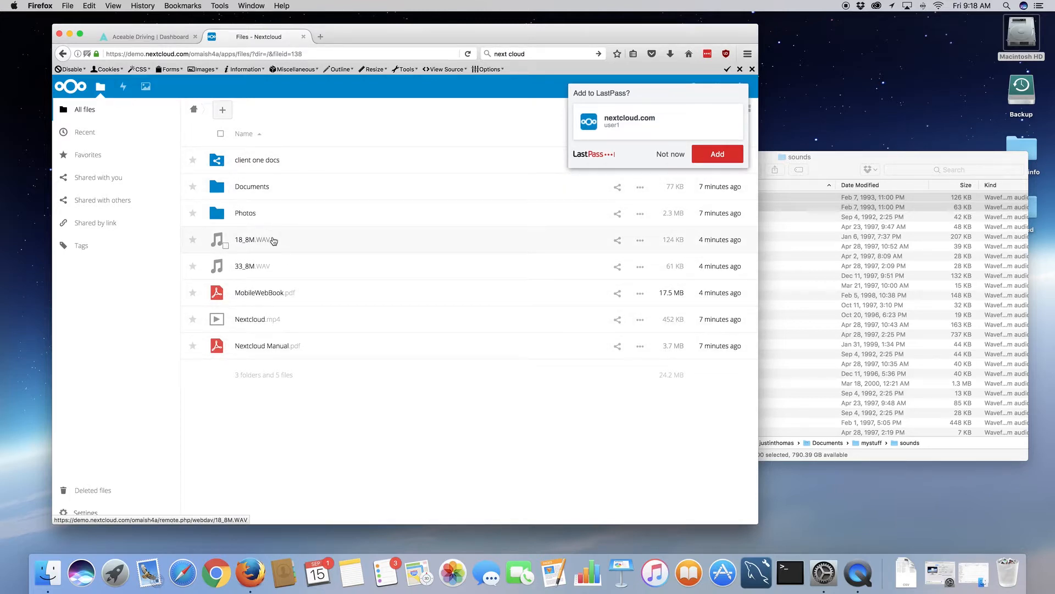
- Drag 18_8M.WAV, 33_8M.WAV and MobileWebBook.pdf into client one docs, then open that folder
left_click(640, 241)
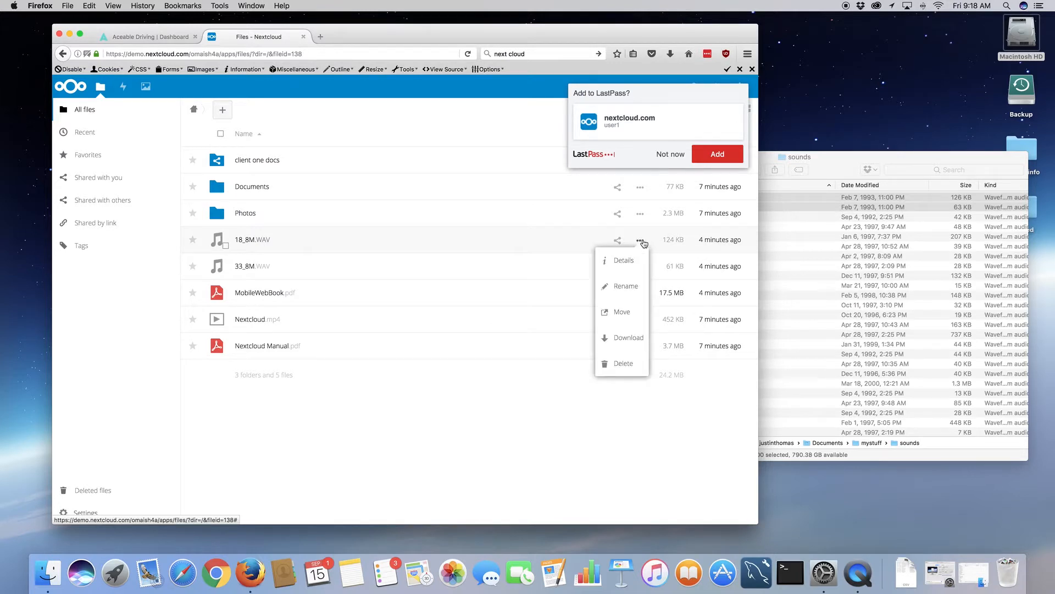
left_click_drag(278, 243, 278, 158)
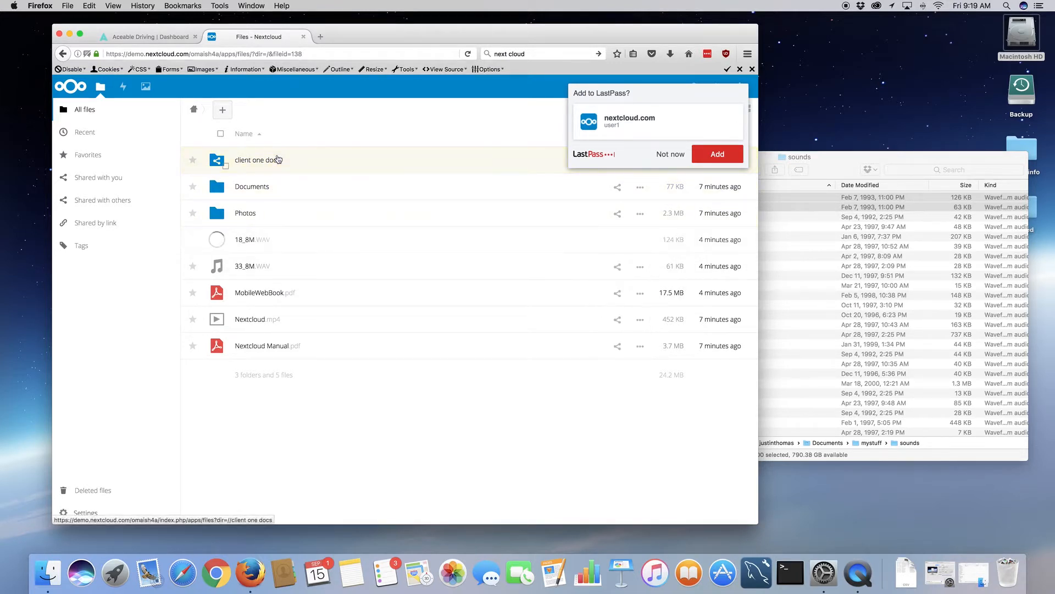
left_click_drag(284, 249, 275, 161)
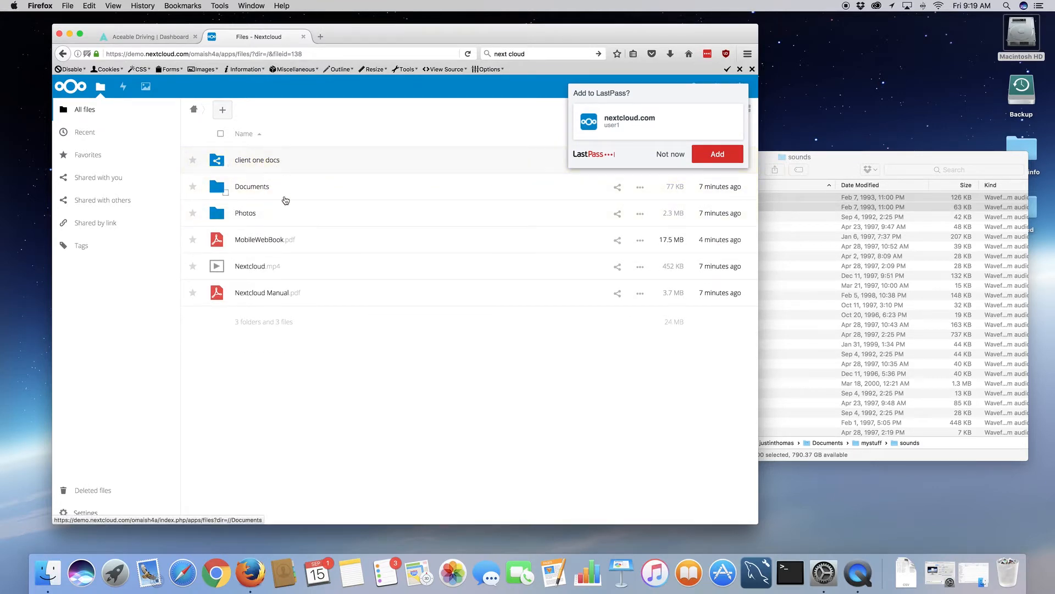
left_click_drag(306, 245, 287, 162)
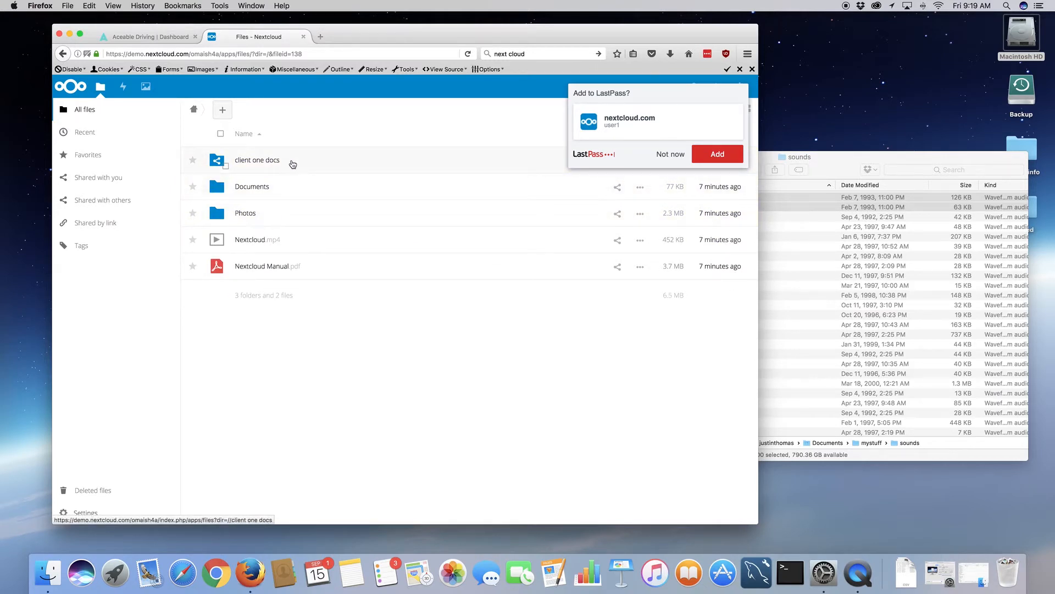
left_click(290, 167)
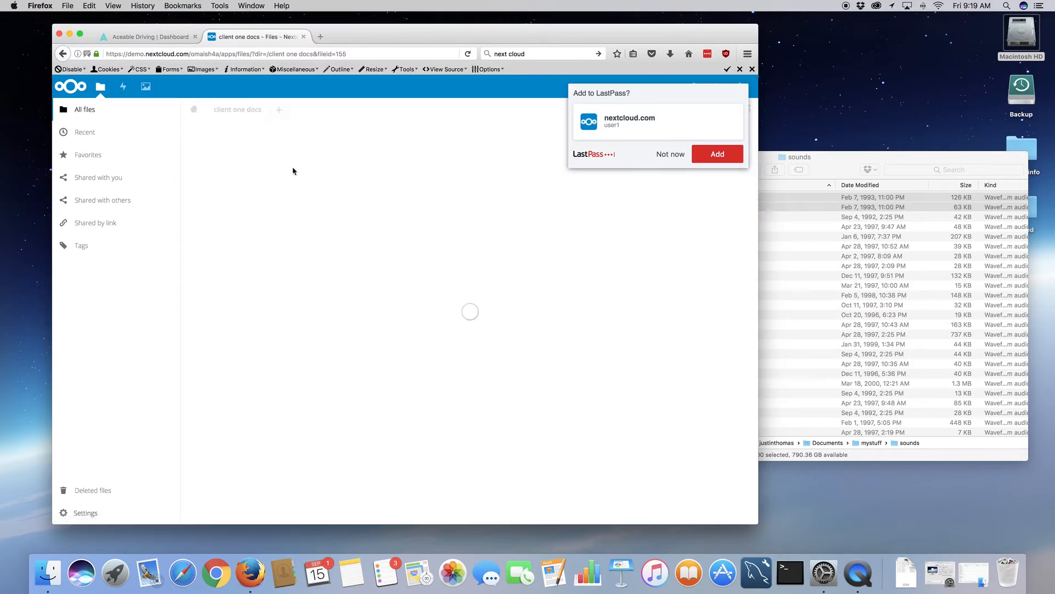
left_click(671, 157)
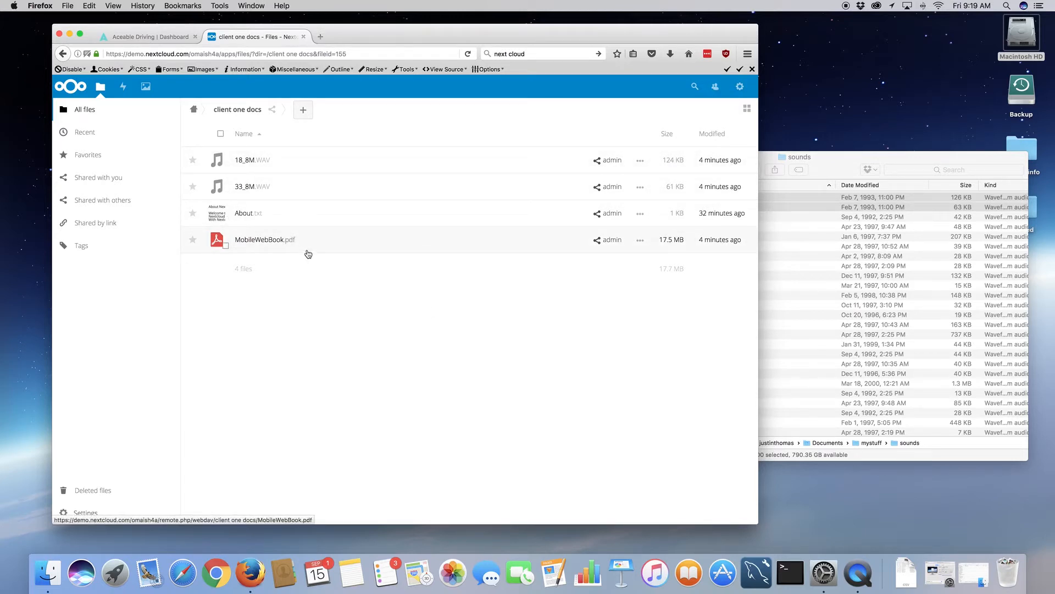
- Log out user1, sign back in as admin, and decline saving the password
left_click(741, 89)
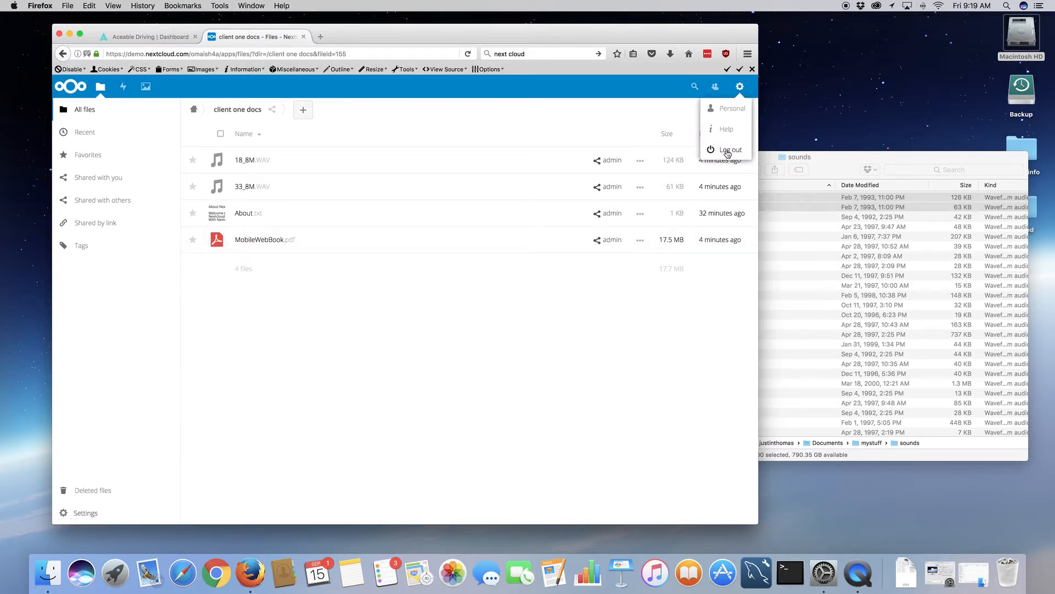
left_click(729, 152)
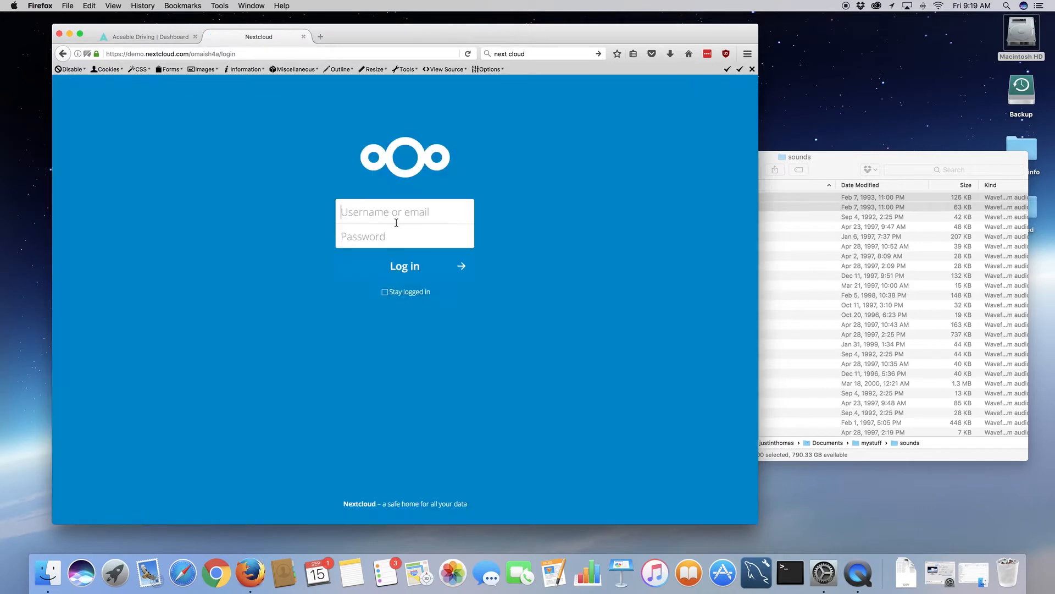
type("admi")
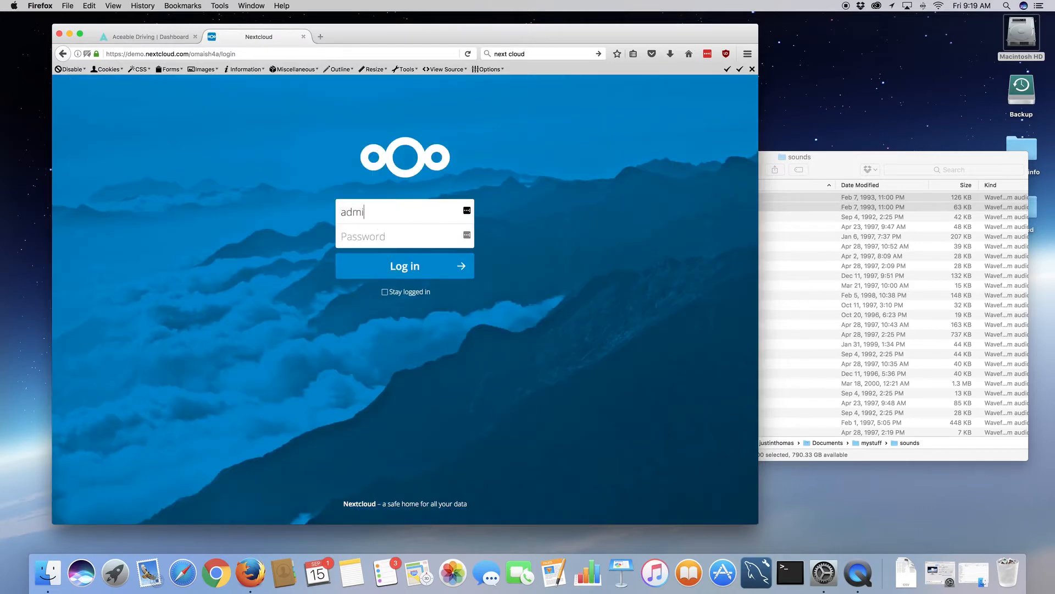
type("n")
key("Tab")
type("adm")
key("Return")
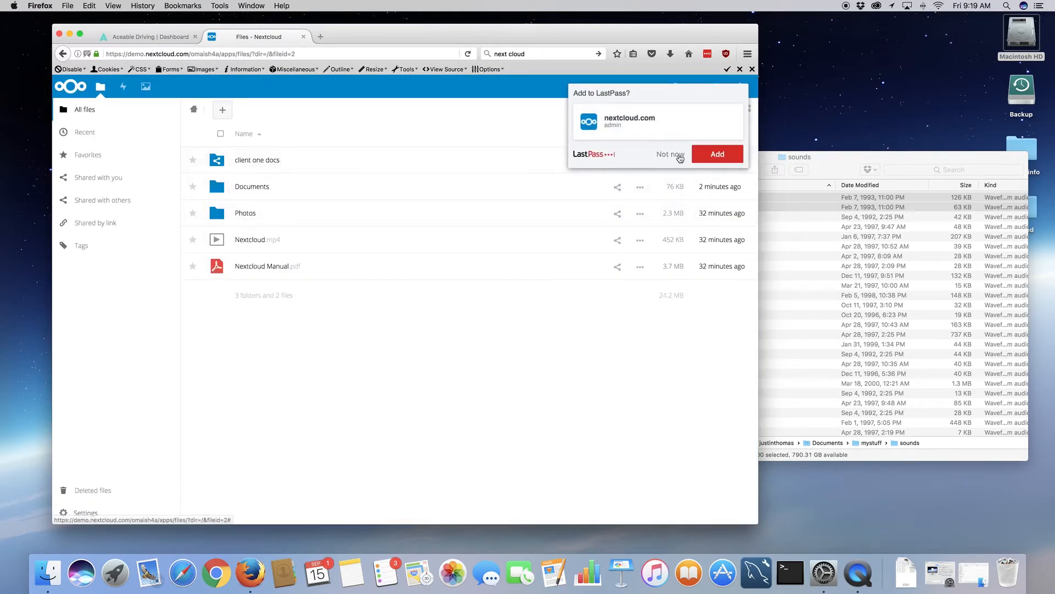
left_click(669, 154)
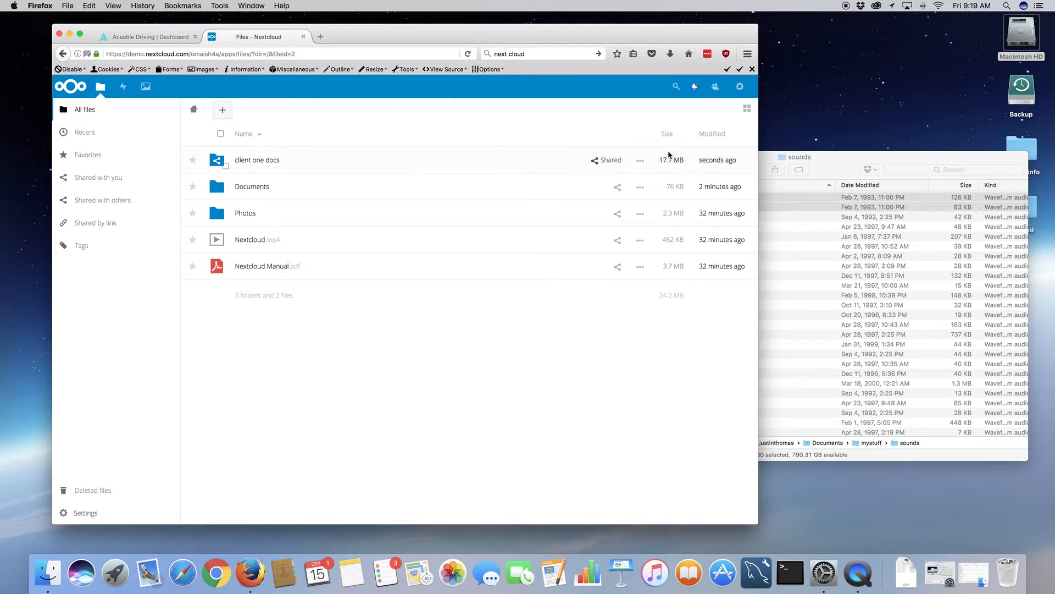
- Open client one docs as admin, start a new text document, then cancel it
left_click(286, 161)
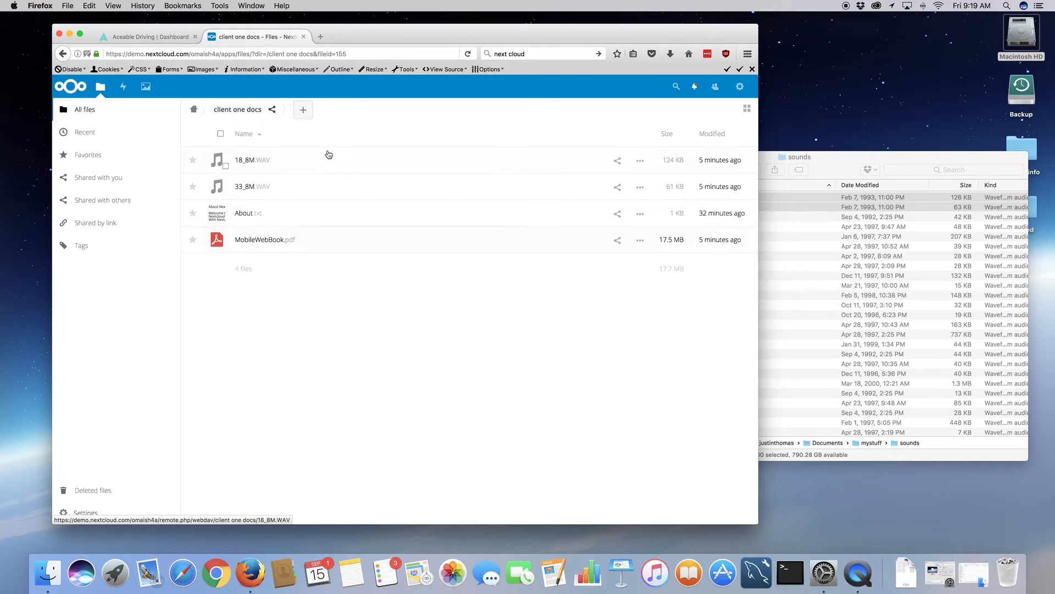
left_click(303, 110)
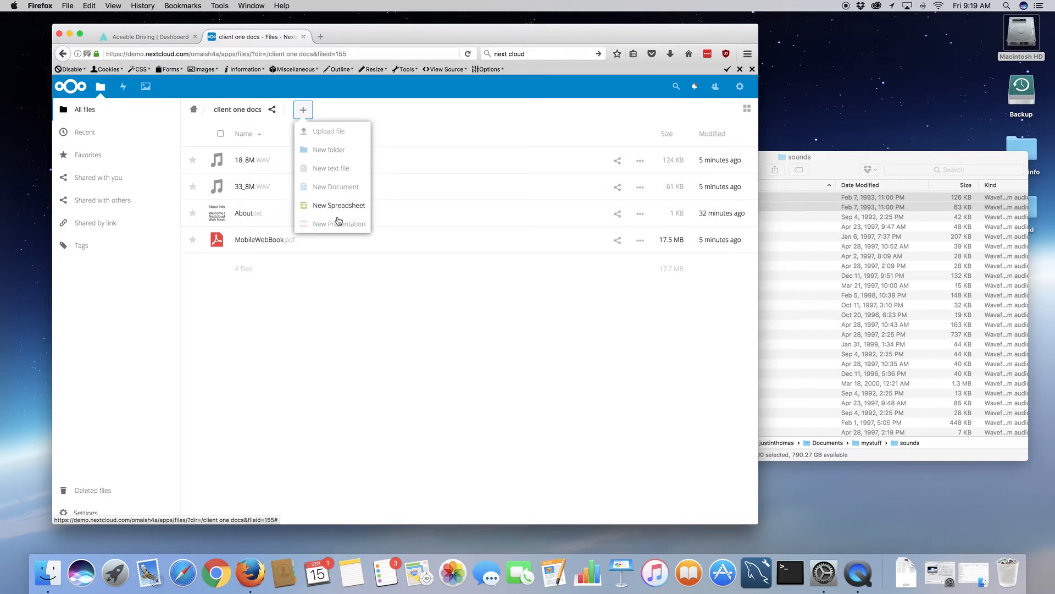
left_click(337, 188)
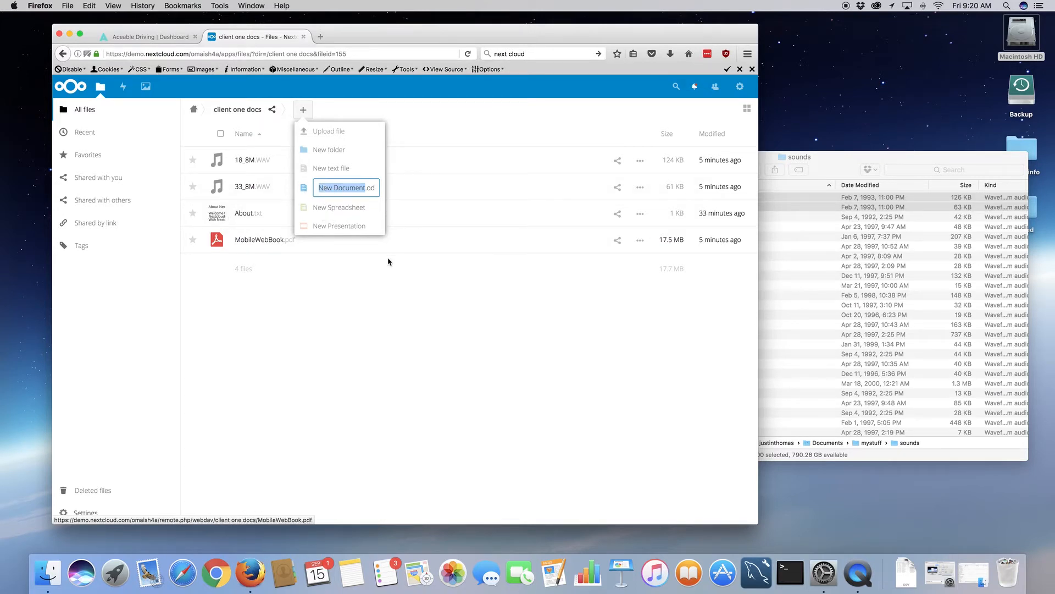
left_click(391, 276)
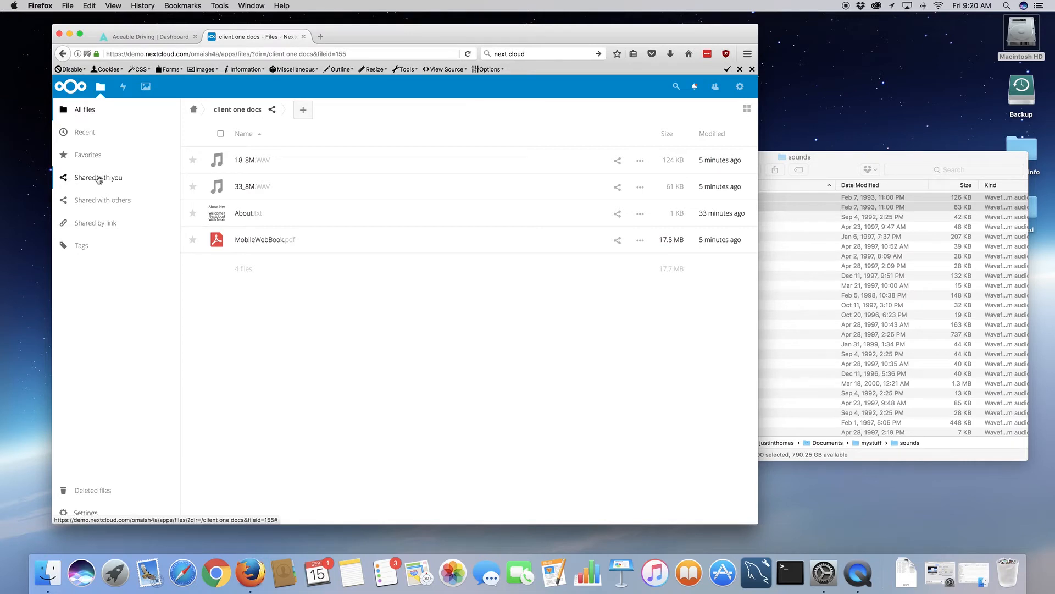
left_click(98, 178)
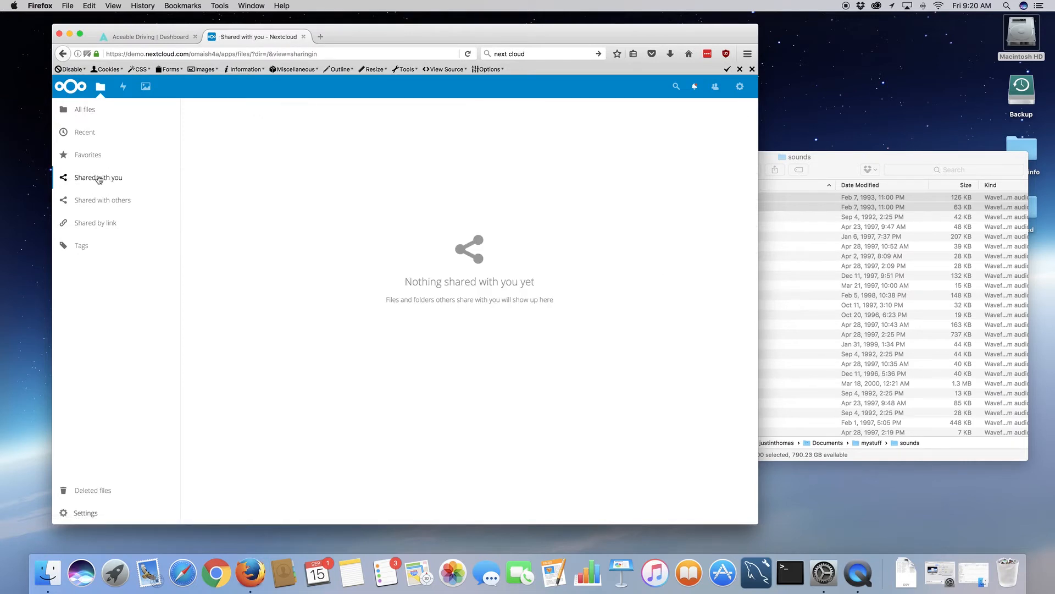
left_click(97, 204)
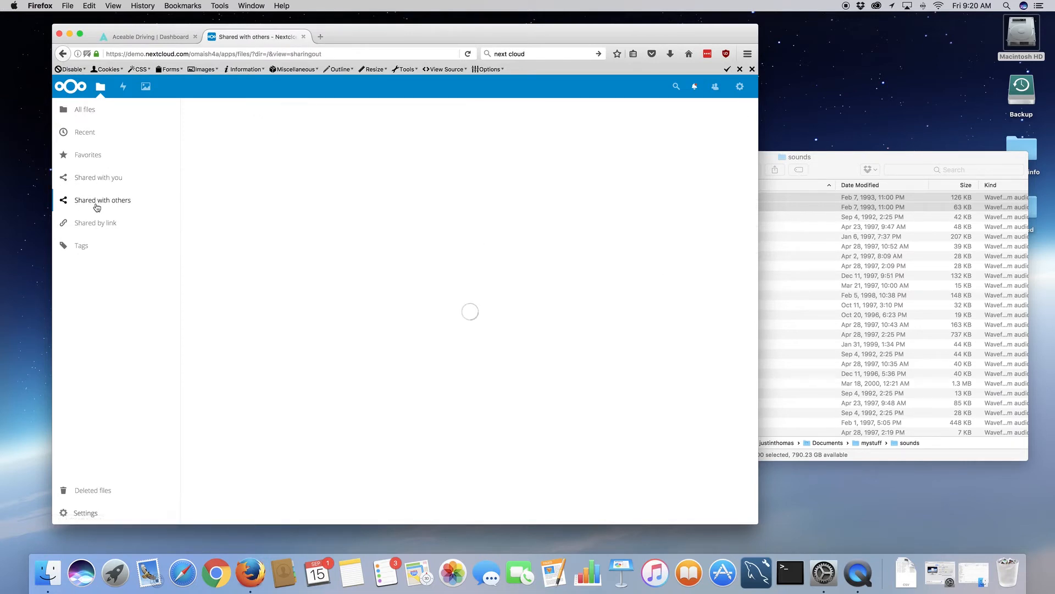
left_click(91, 111)
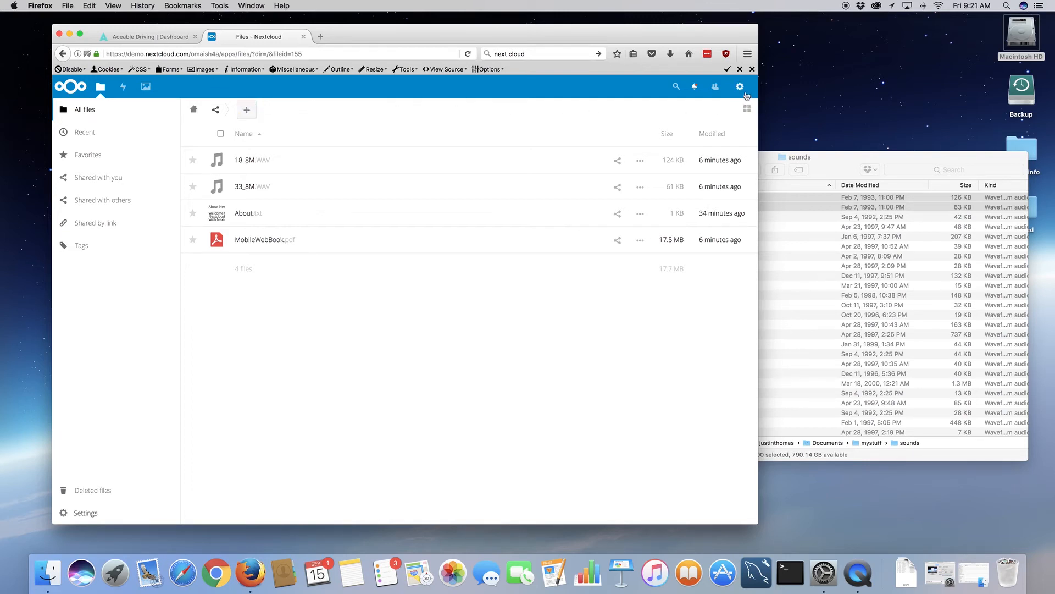
- Open the Admin settings and scroll through the Basic settings: security checks, Cron and the 12.0.2 update
left_click(739, 86)
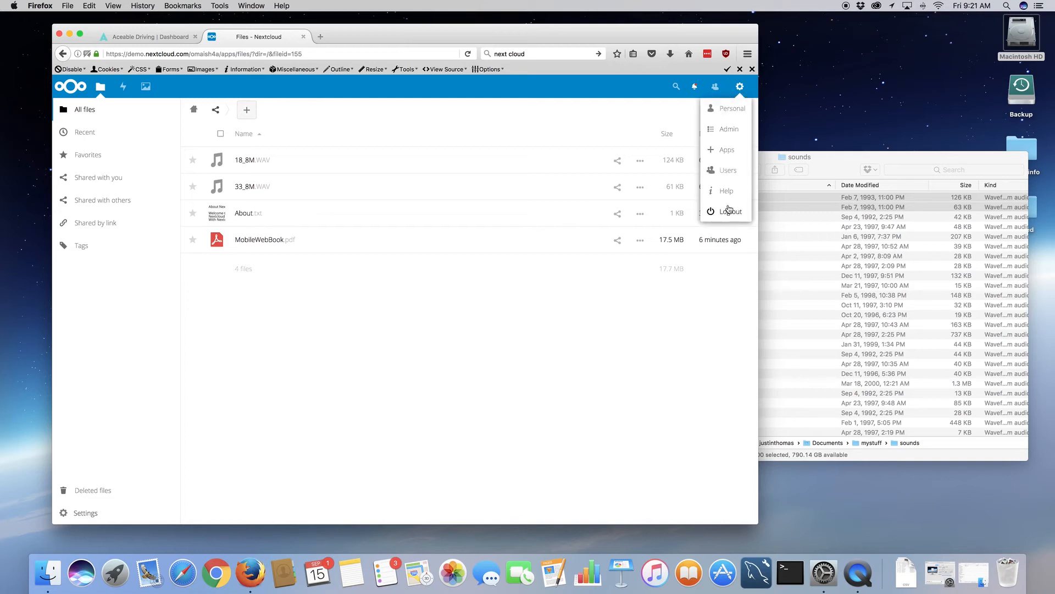
left_click(730, 130)
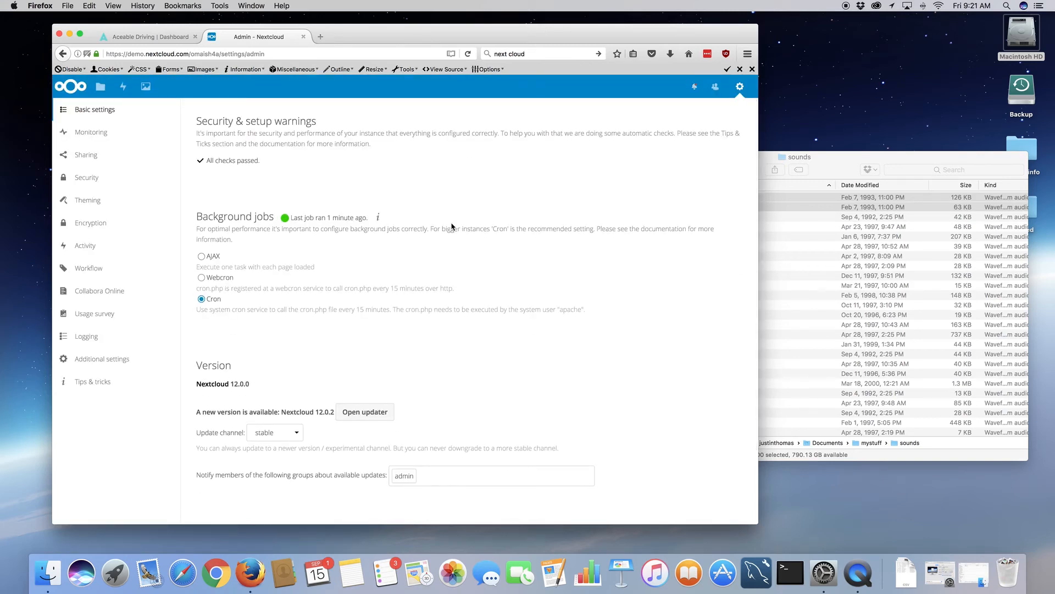
scroll(451, 226, "down", 3)
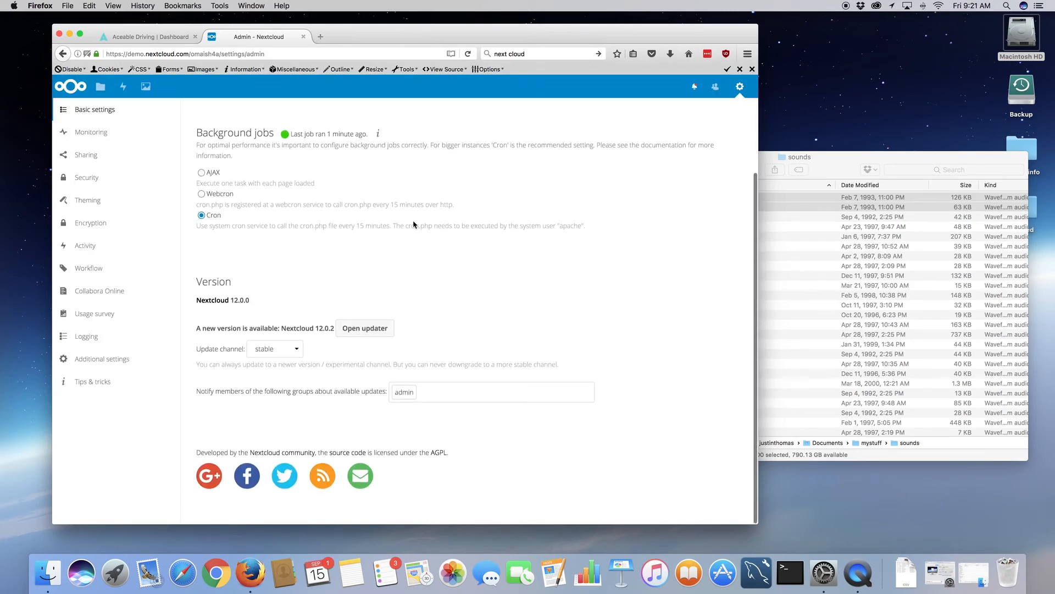
scroll(401, 226, "up", 3)
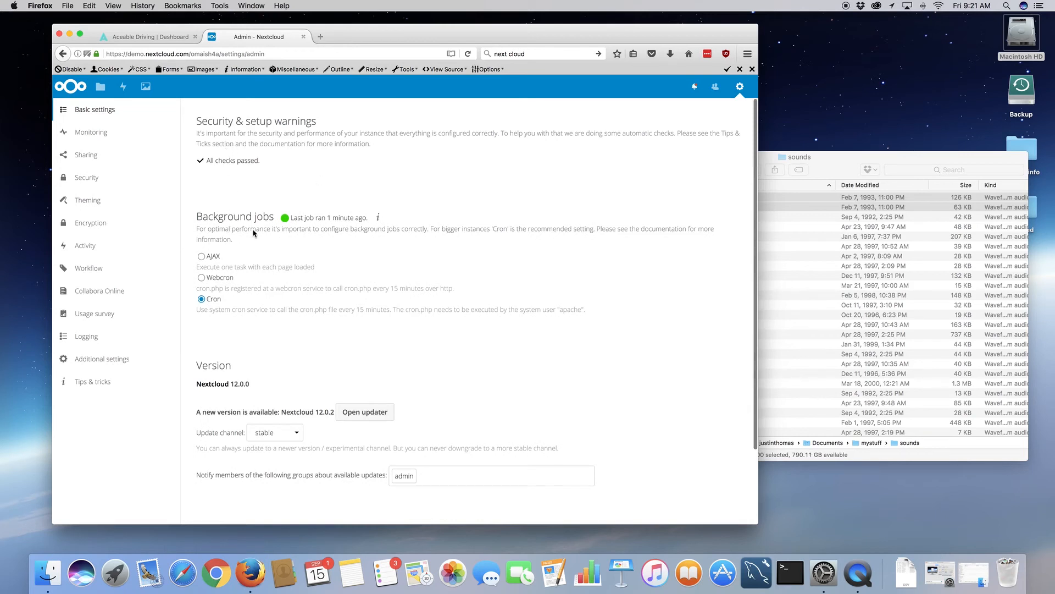
scroll(253, 233, "down", 3)
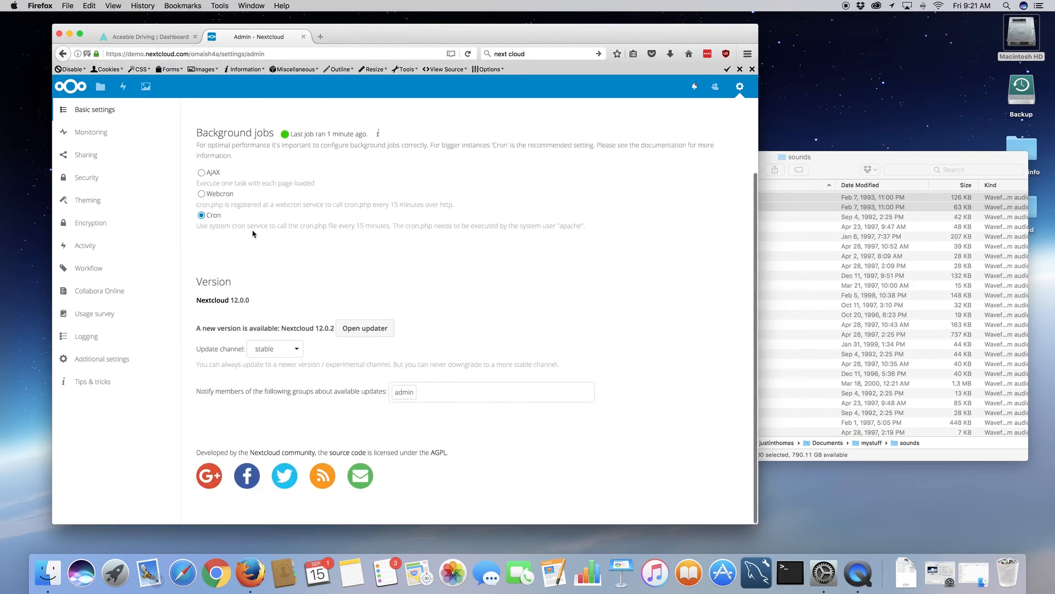
scroll(253, 233, "up", 3)
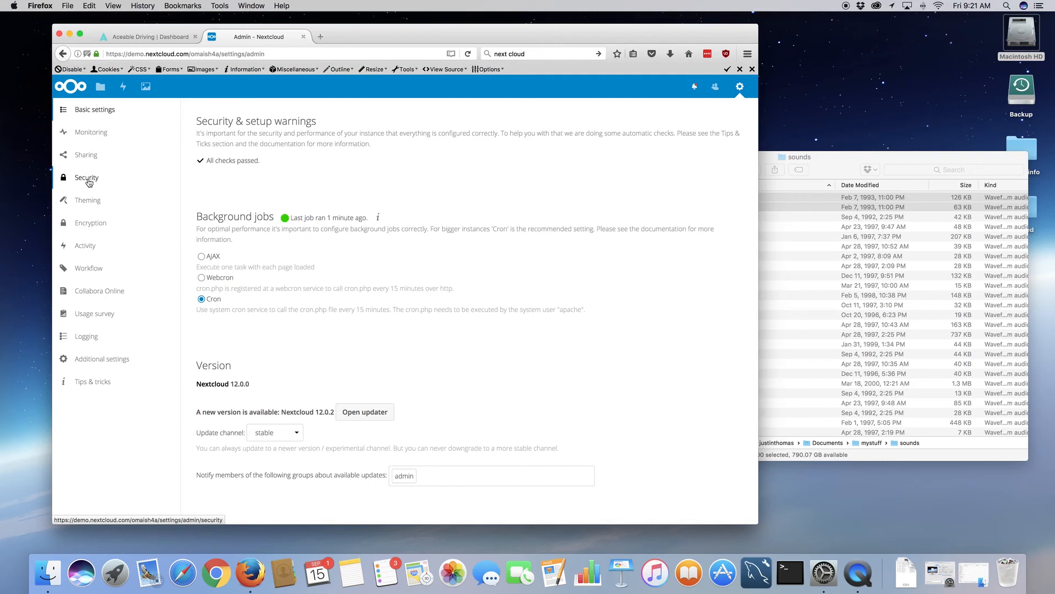
- Review the Encryption and Security admin settings, then return to the Files app
left_click(91, 225)
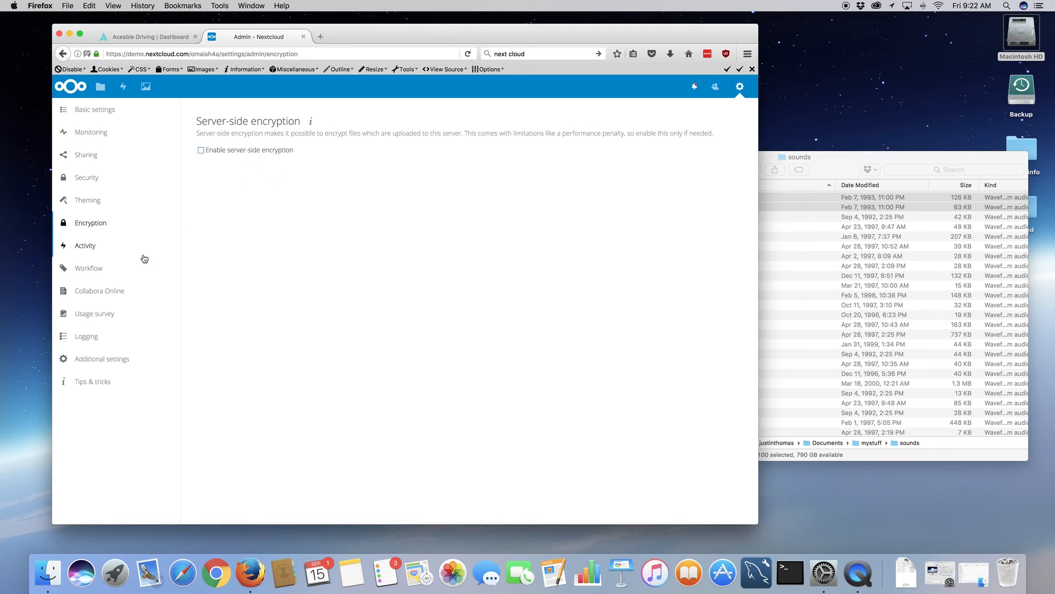
left_click(91, 180)
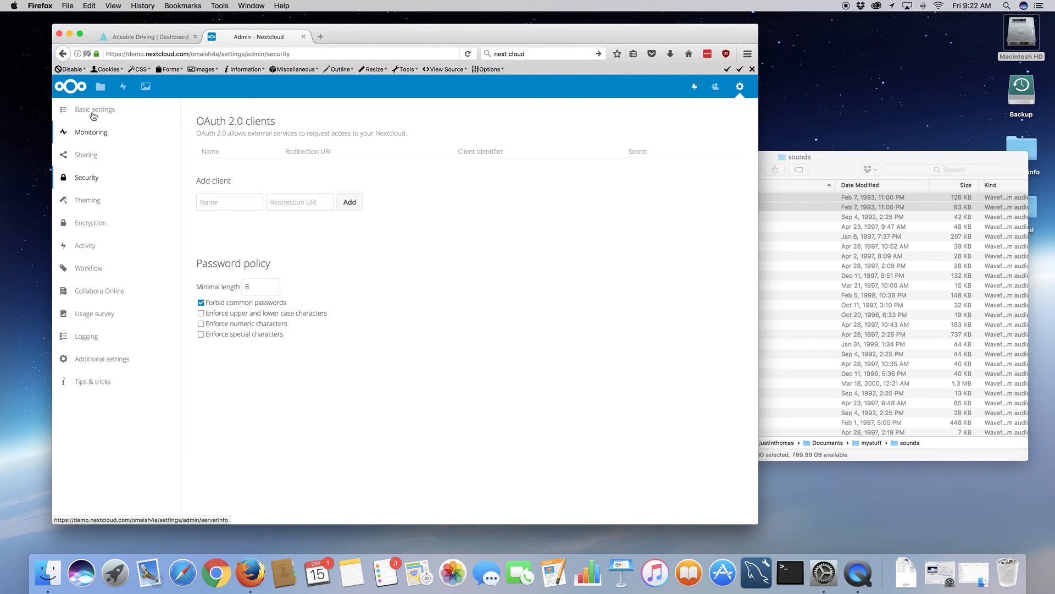
left_click(100, 86)
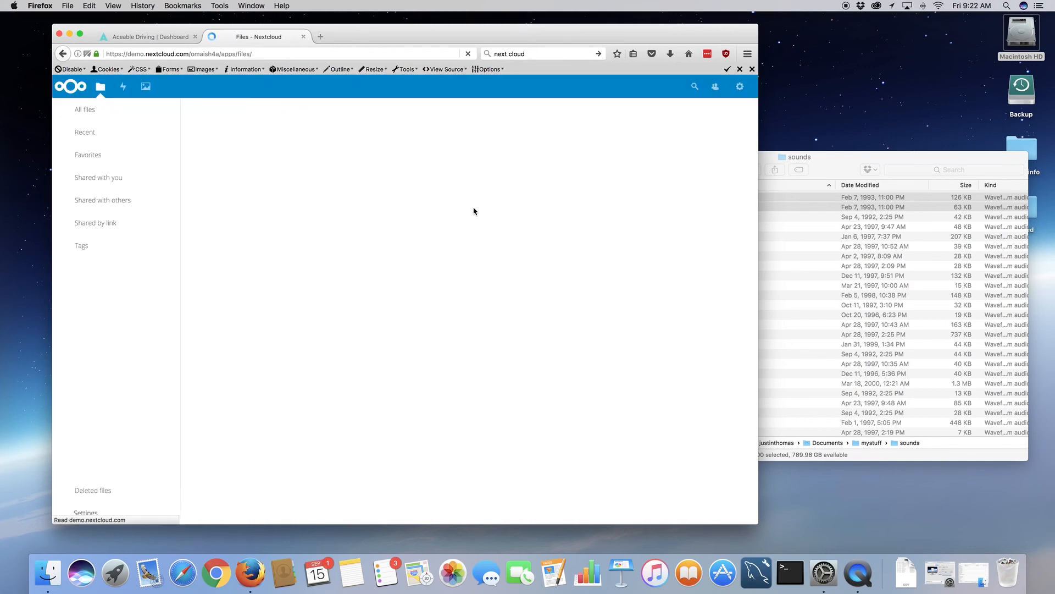